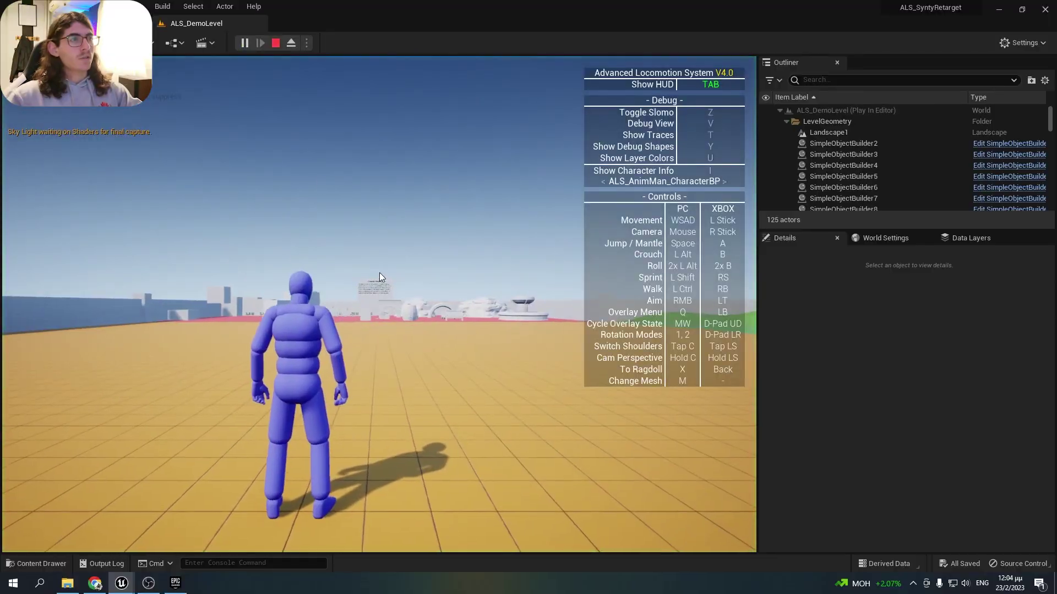
Hide the HUD overlay, run the ALS character around the demo level to preview its movement, and end the play session.
key("Tab")
key("a")
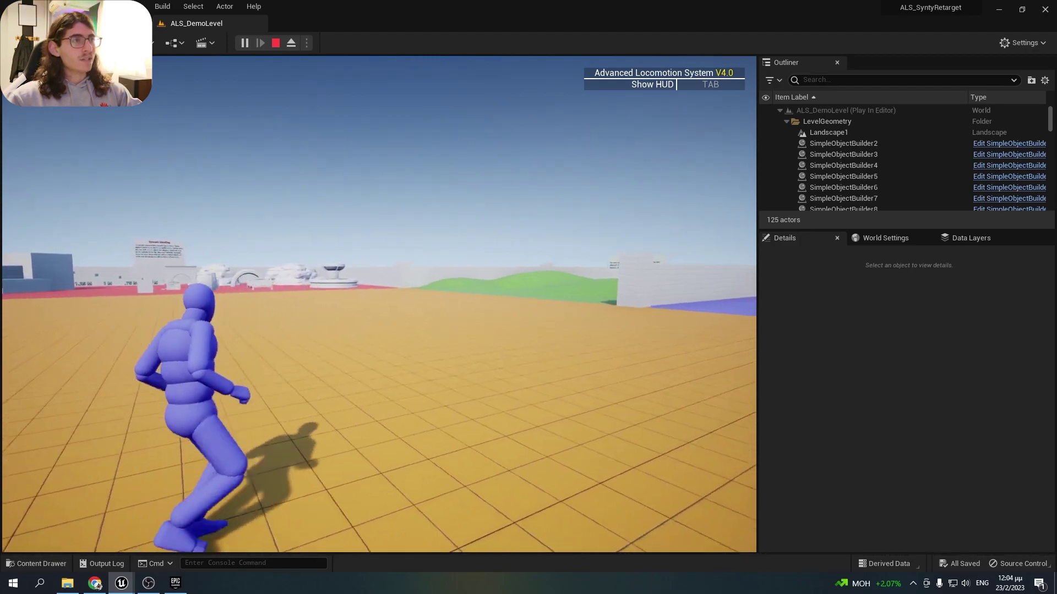
key("d")
key("a")
key("d")
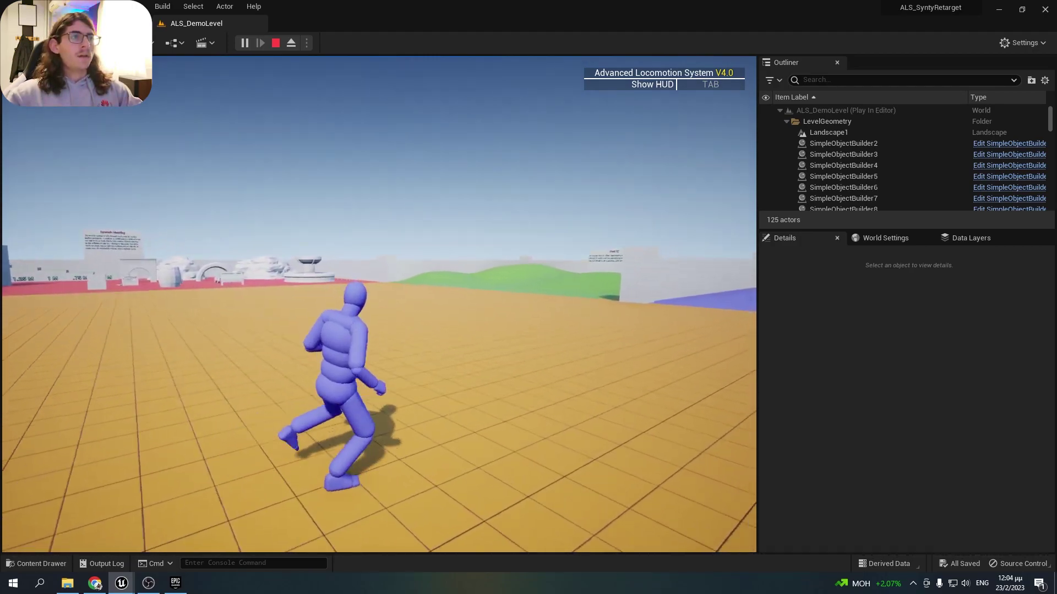
key("Escape")
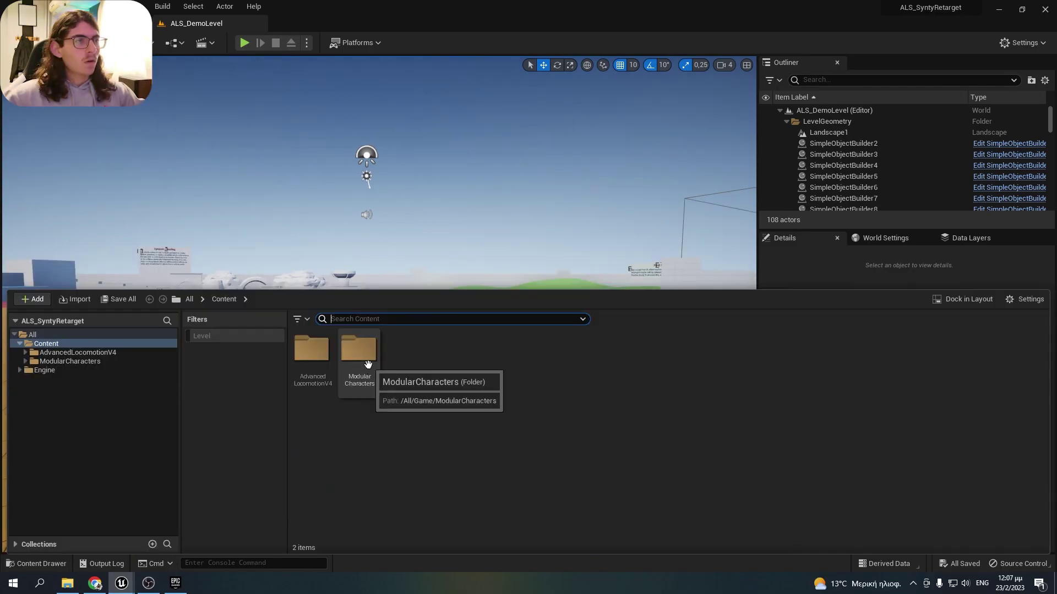
Place SK_Character_Base_01_Mesh from the ModularCharacters folder on the demo level's floor and view it from the front.
double_click(354, 352)
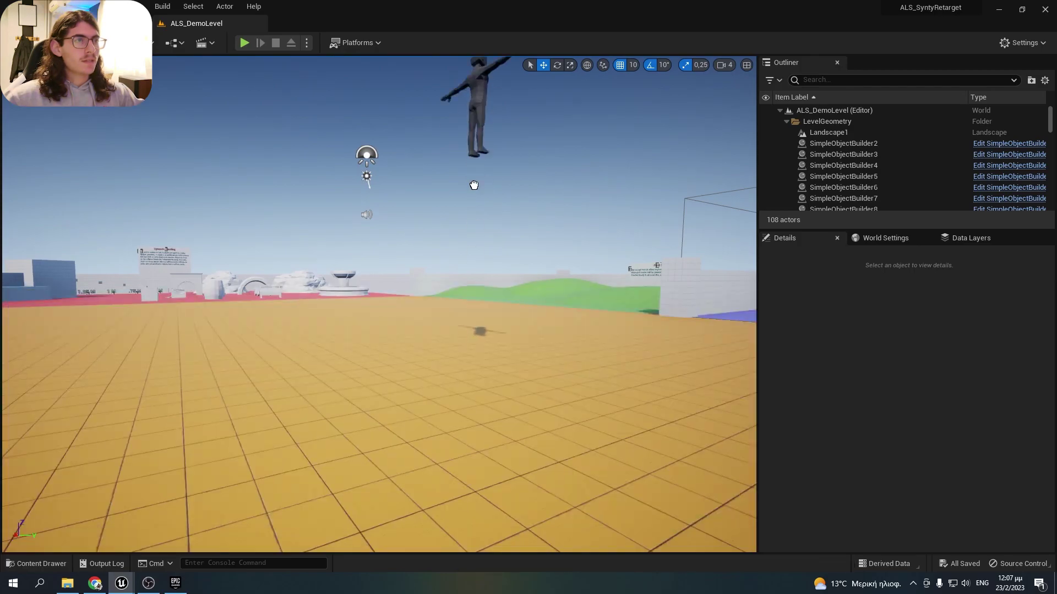
left_click_drag(473, 185, 448, 499)
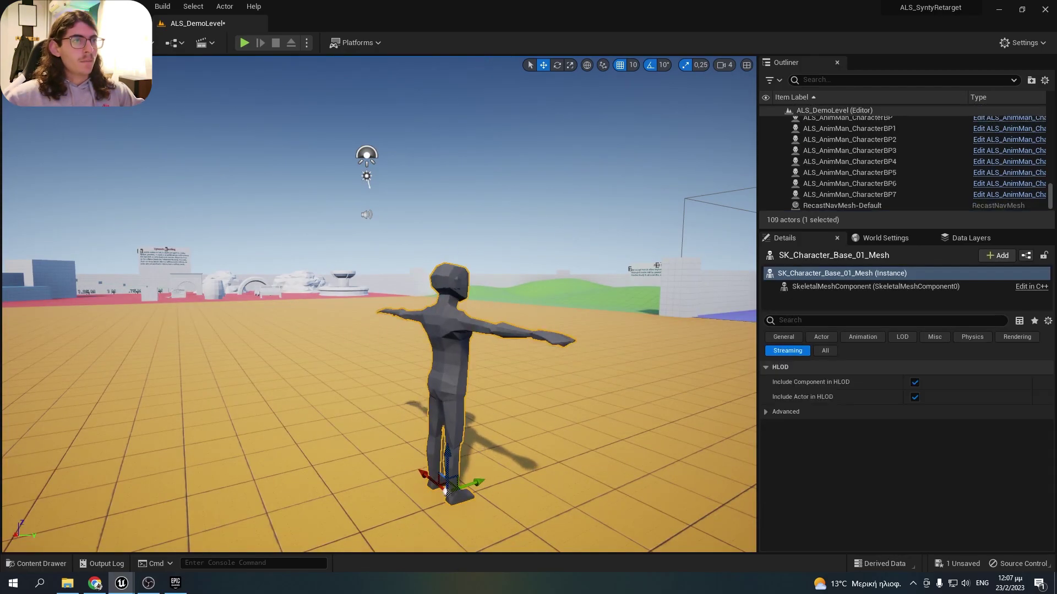
right_click_drag(448, 499, 440, 520)
key("d")
right_click_drag(498, 432, 352, 426)
key("d")
right_click_drag(433, 389, 386, 383)
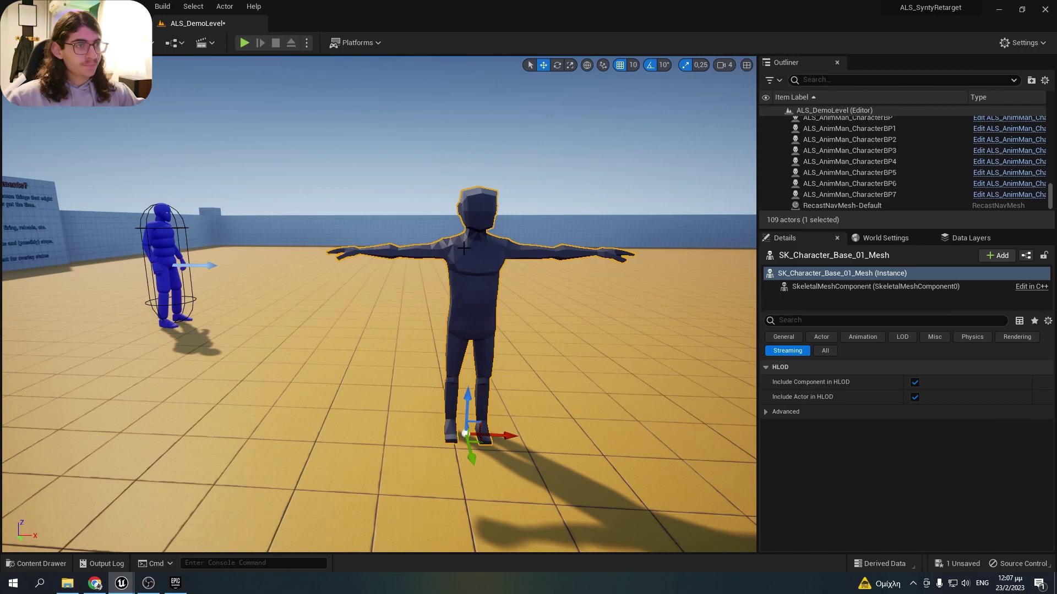
Create a new folder named Retarget inside the ModularCharacters folder.
key("ctrl+space")
right_click(628, 352)
left_click(711, 240)
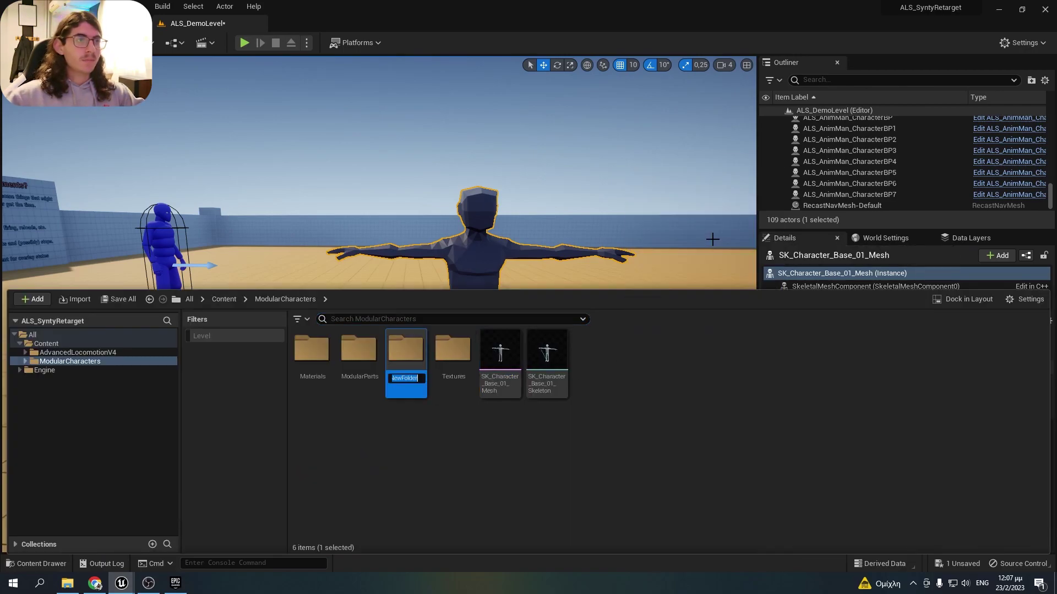
type("Retarg")
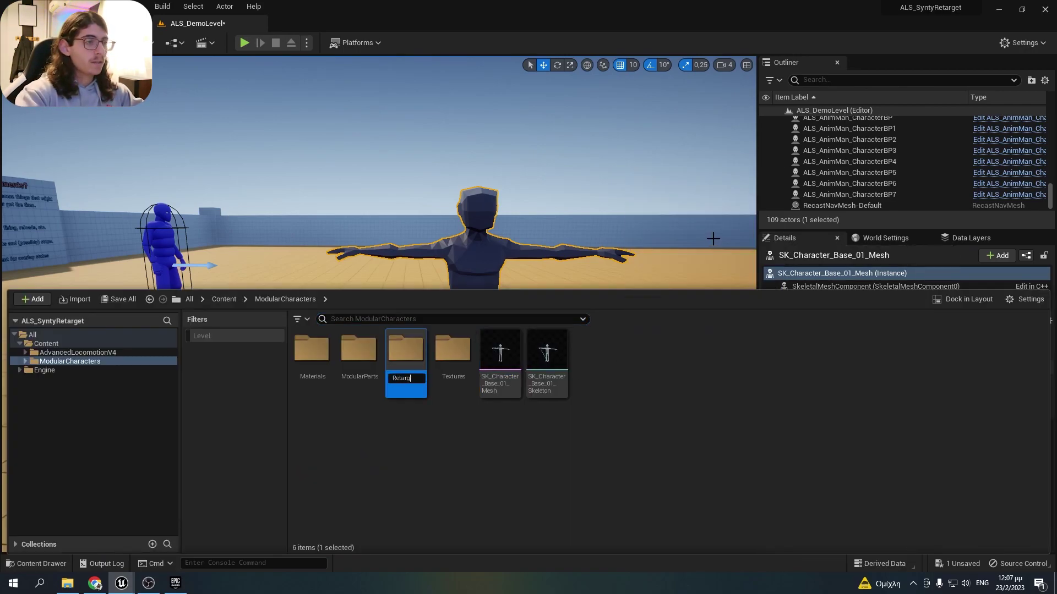
type("et")
key("Return")
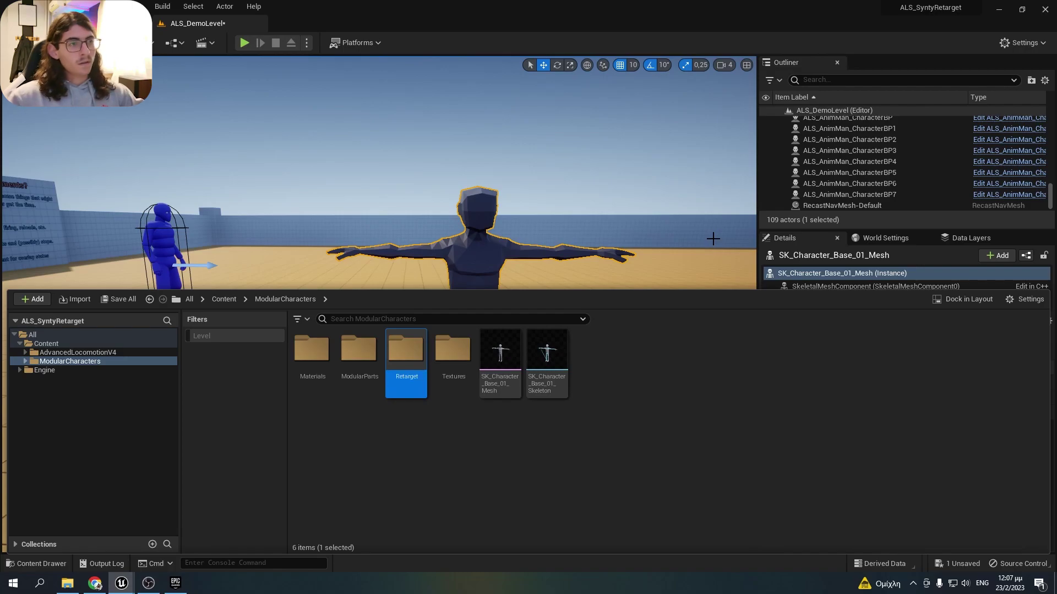
Create an IK Rig for the AnimMan skeletal mesh in the Retarget folder, name it ALS_IK_RIG and open it.
double_click(408, 356)
right_click(369, 365)
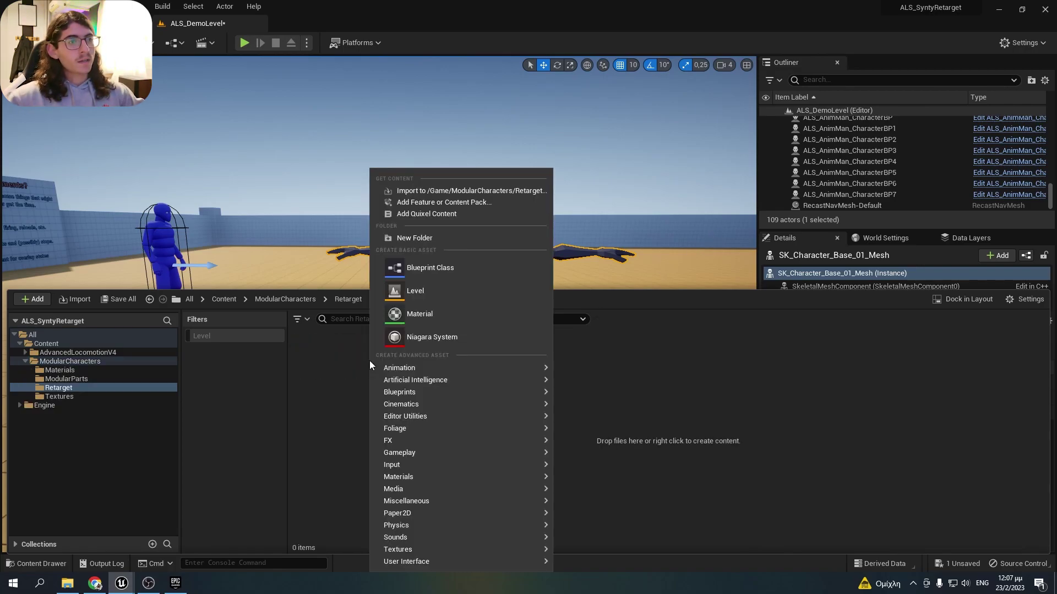
mouse_move(479, 370)
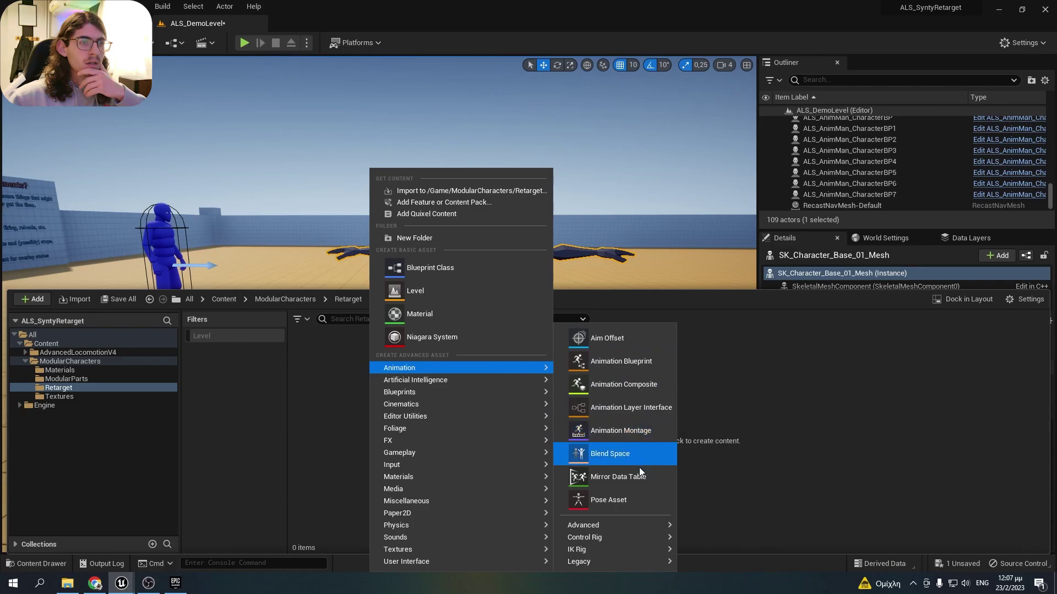
mouse_move(632, 548)
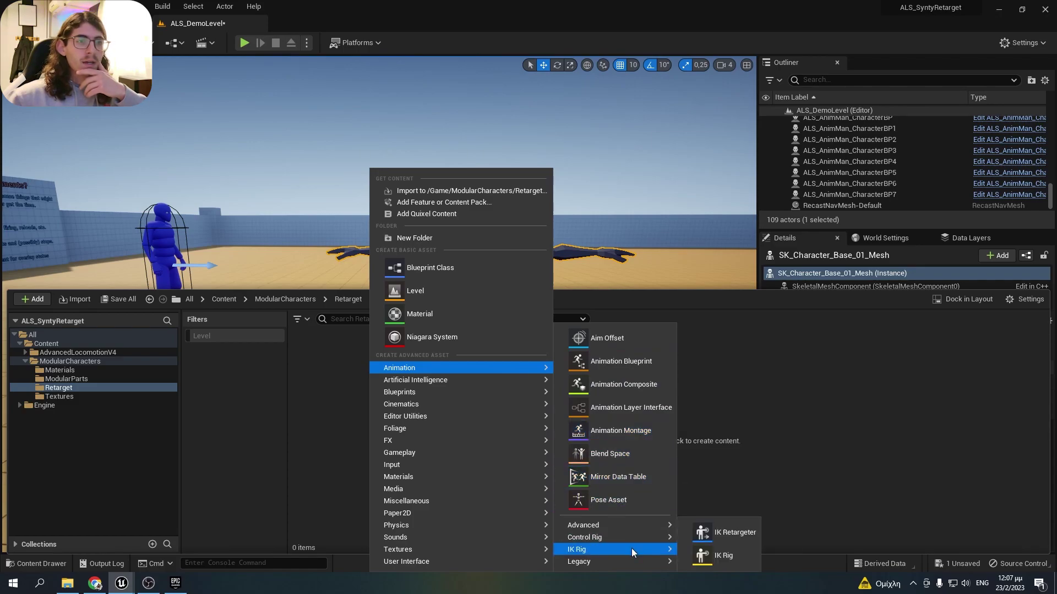
left_click(723, 556)
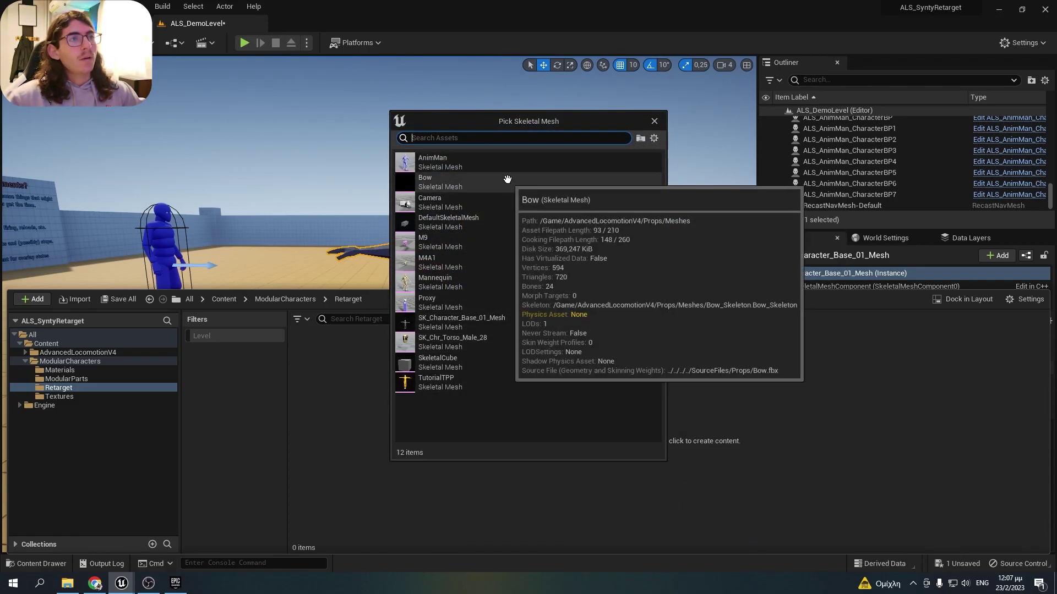
left_click(510, 165)
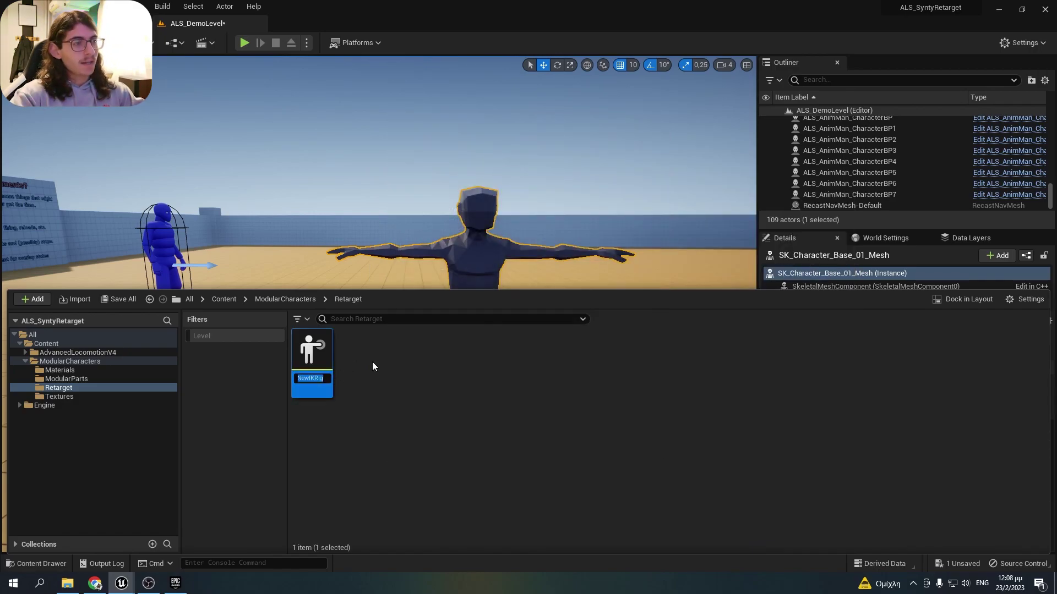
type("ALS_IK_RIG")
key("Return")
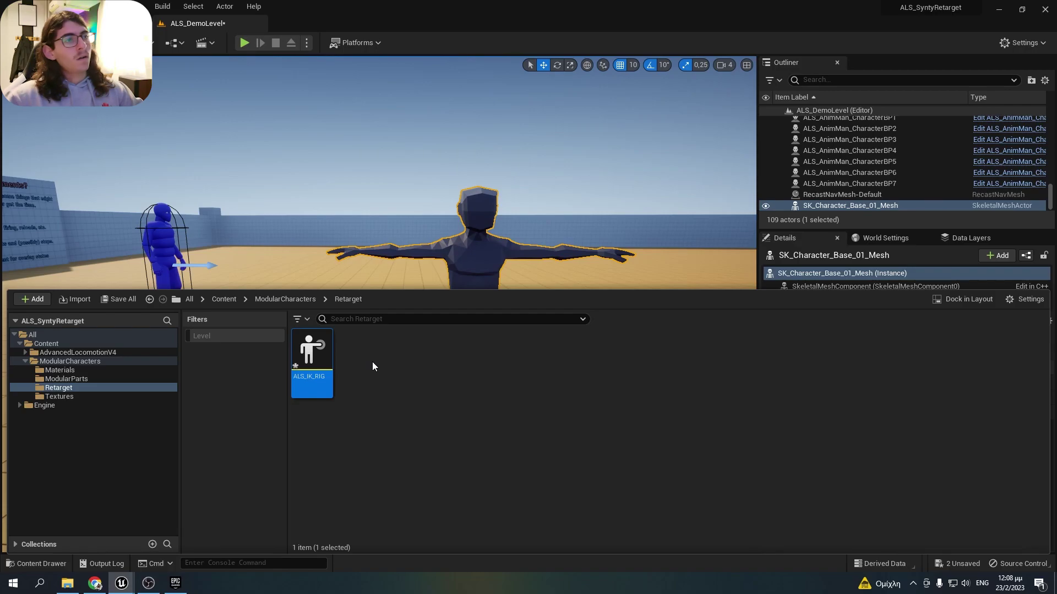
double_click(329, 370)
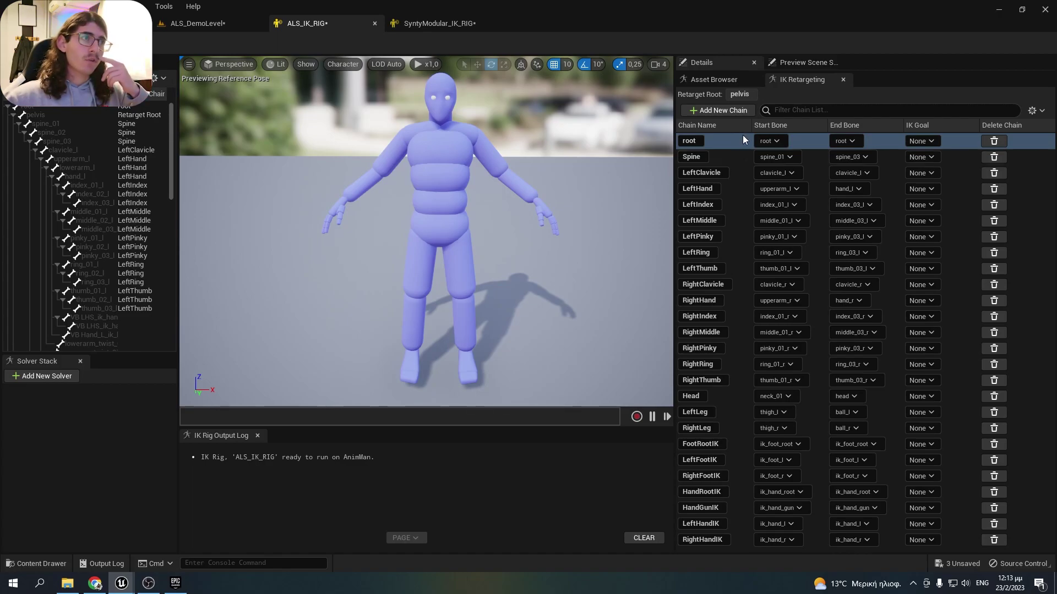
Switch to SyntyModular_IK_RIG and add a Full Body IK solver to its solver stack.
left_click(413, 26)
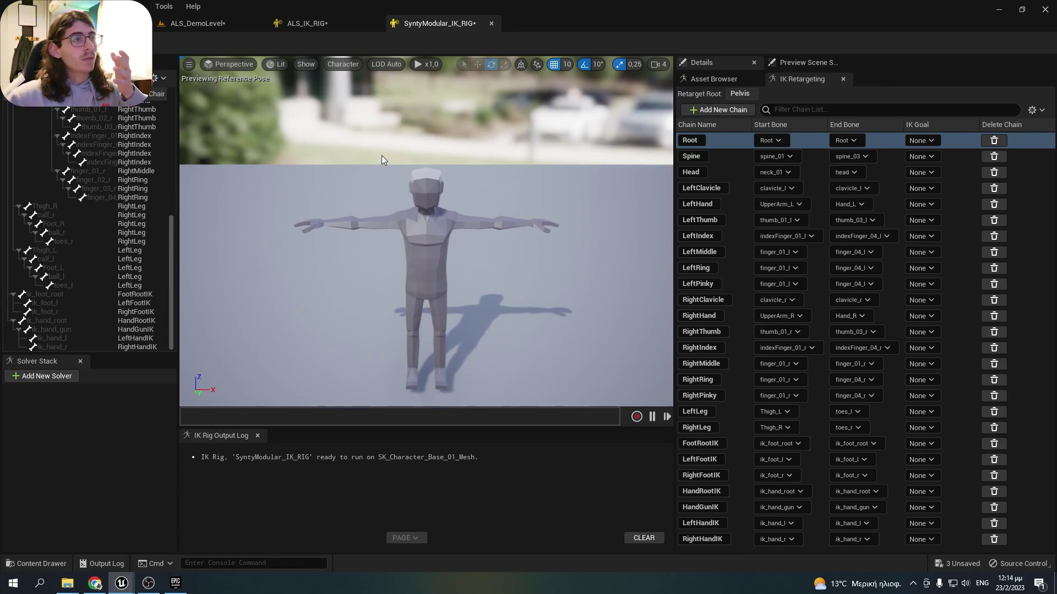
left_click(59, 378)
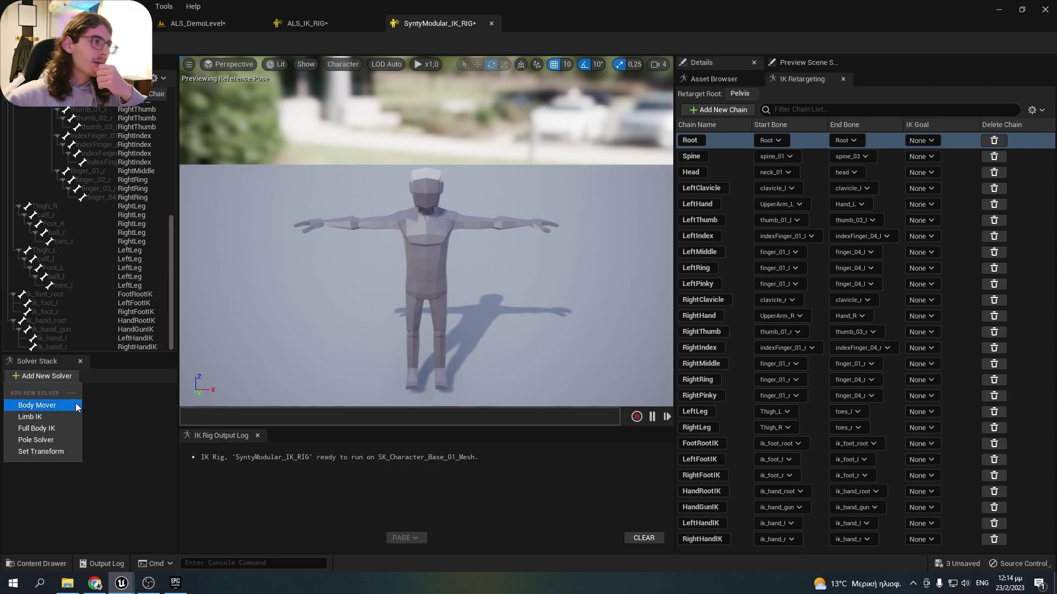
left_click(58, 429)
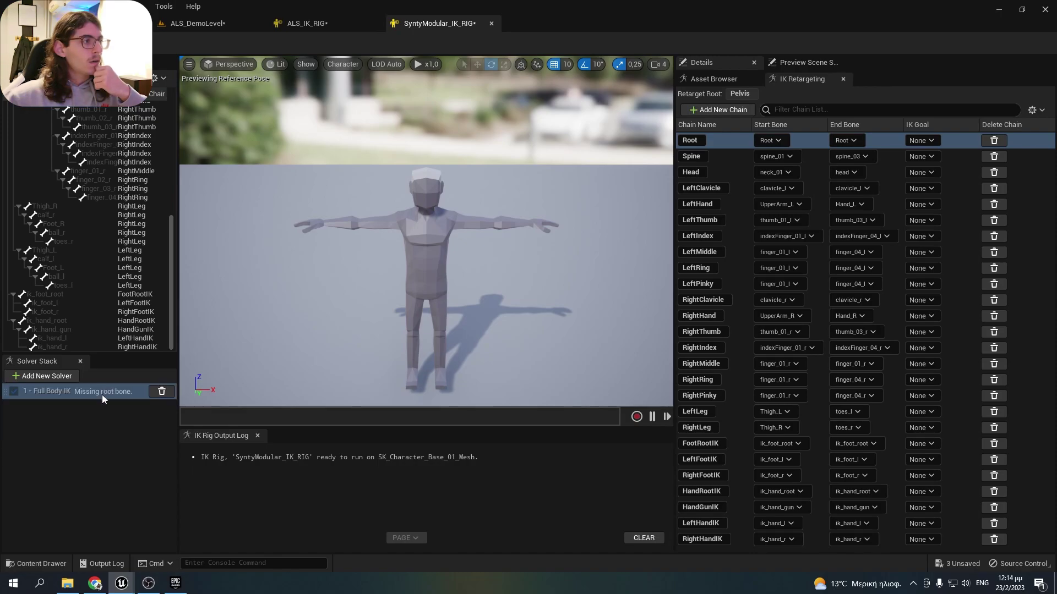
Create an IK goal on the Hand_L bone and assign it to the LeftHand retarget chain.
scroll(97, 270, "up", 10)
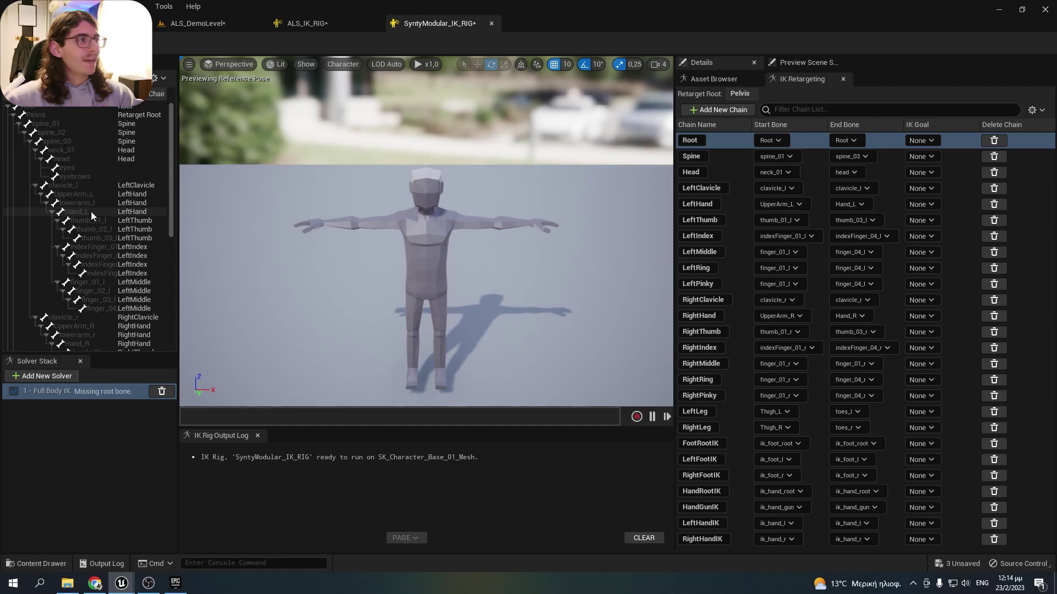
left_click(91, 211)
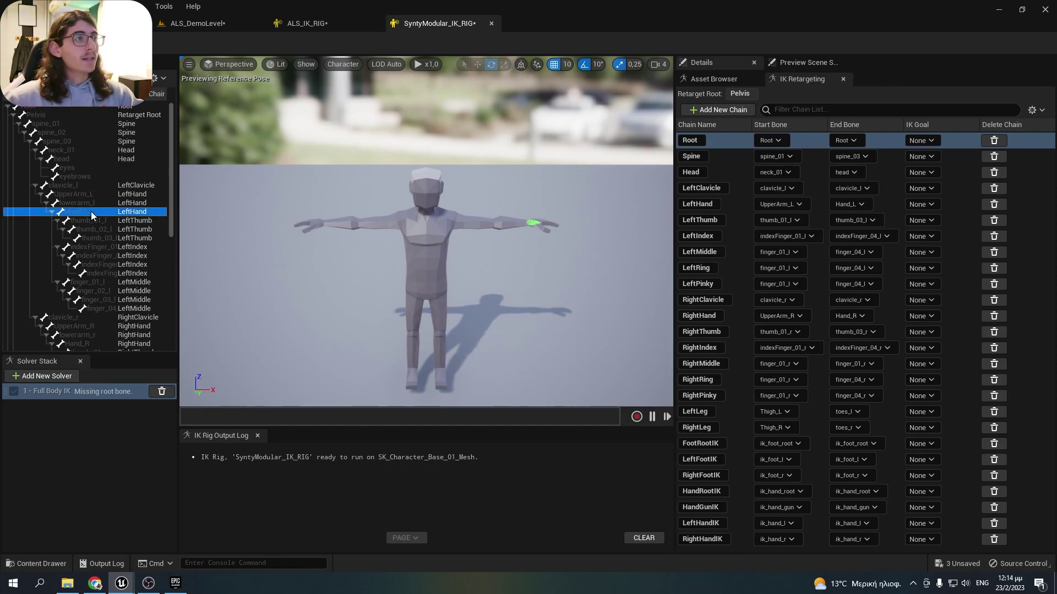
right_click(91, 211)
left_click(123, 234)
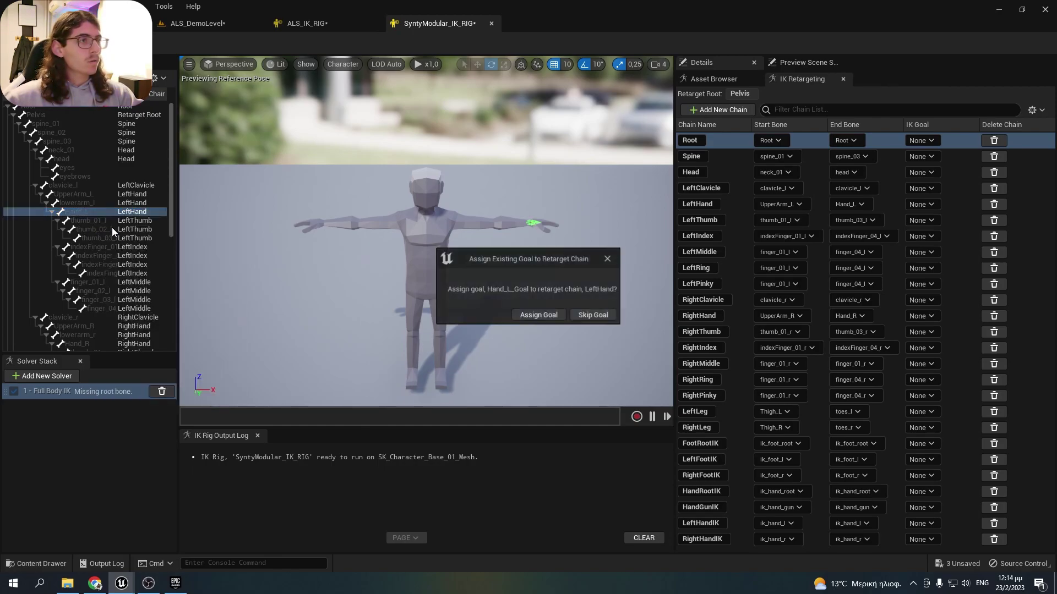
left_click(550, 316)
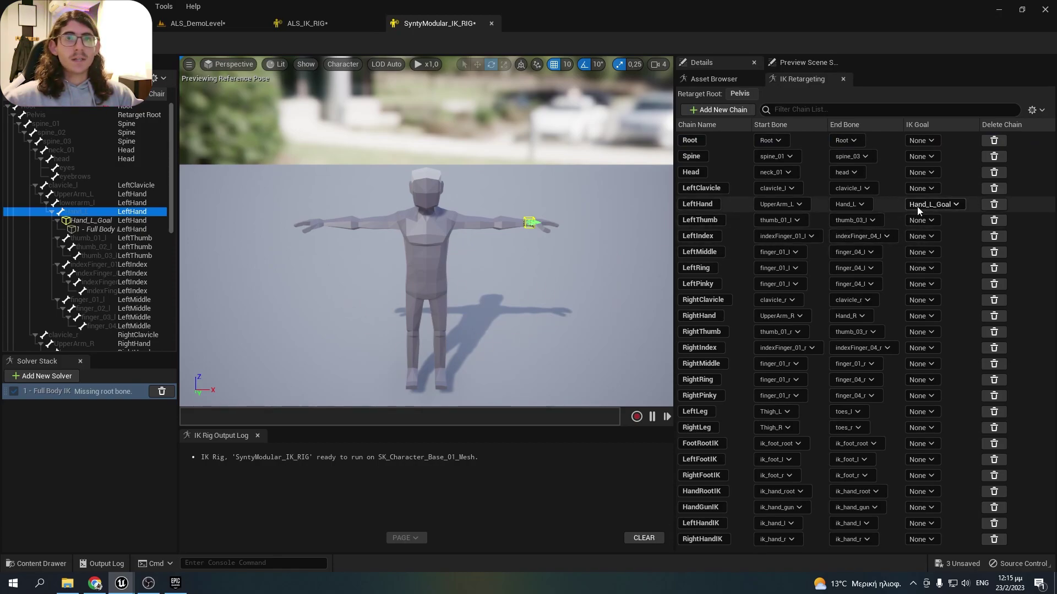
Set the clavicle_l bone as the root bone of the first Full Body IK solver.
left_click(91, 220)
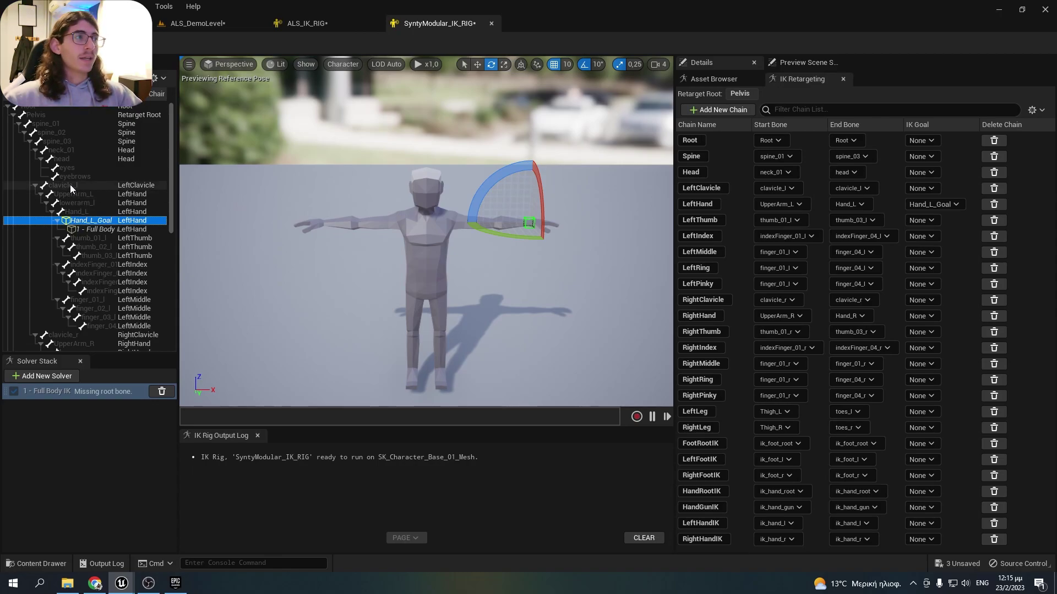
right_click(70, 186)
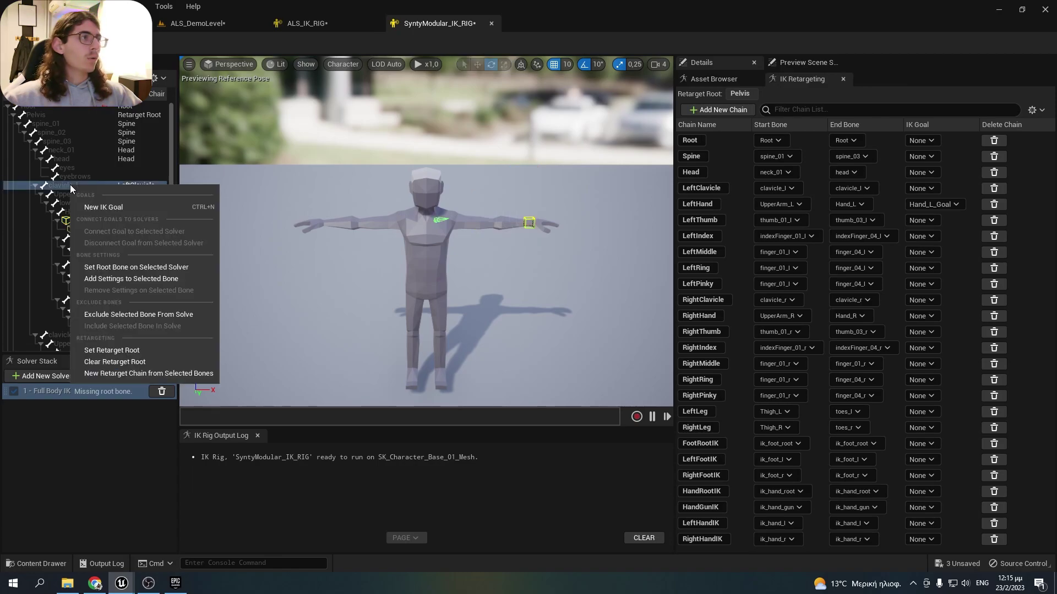
left_click(142, 266)
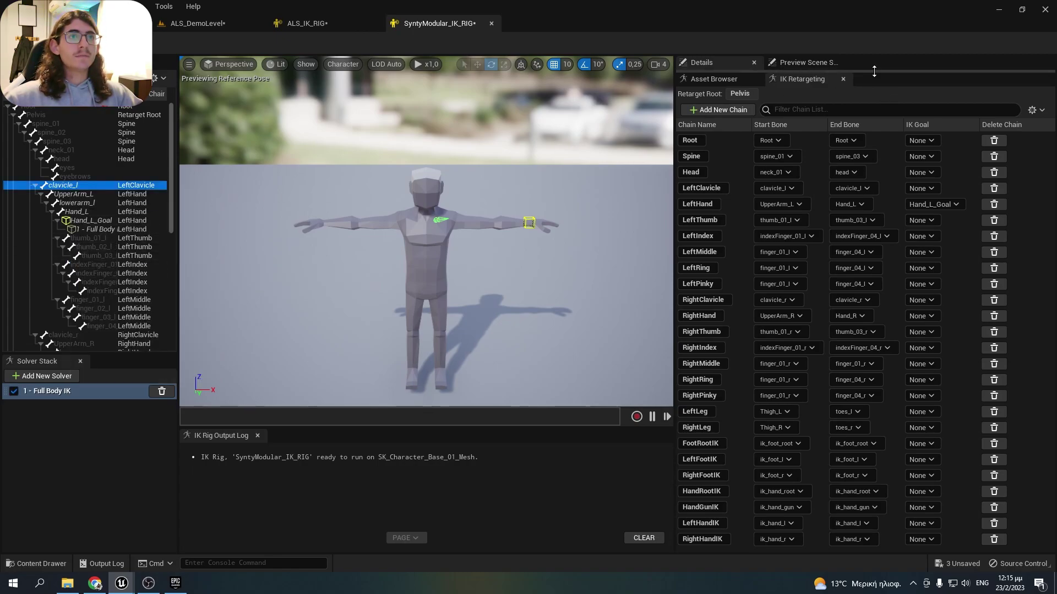
Enlarge the details area, set Hand_L_Goal's Preview Mode to Absolute and enable Expose Position.
left_click_drag(874, 71, 843, 286)
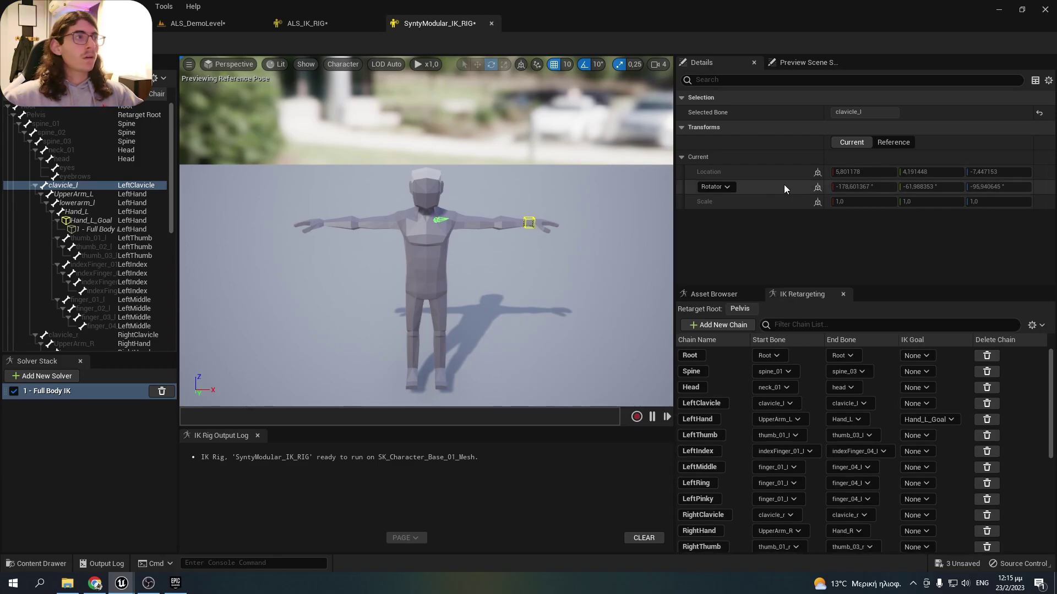
left_click(85, 220)
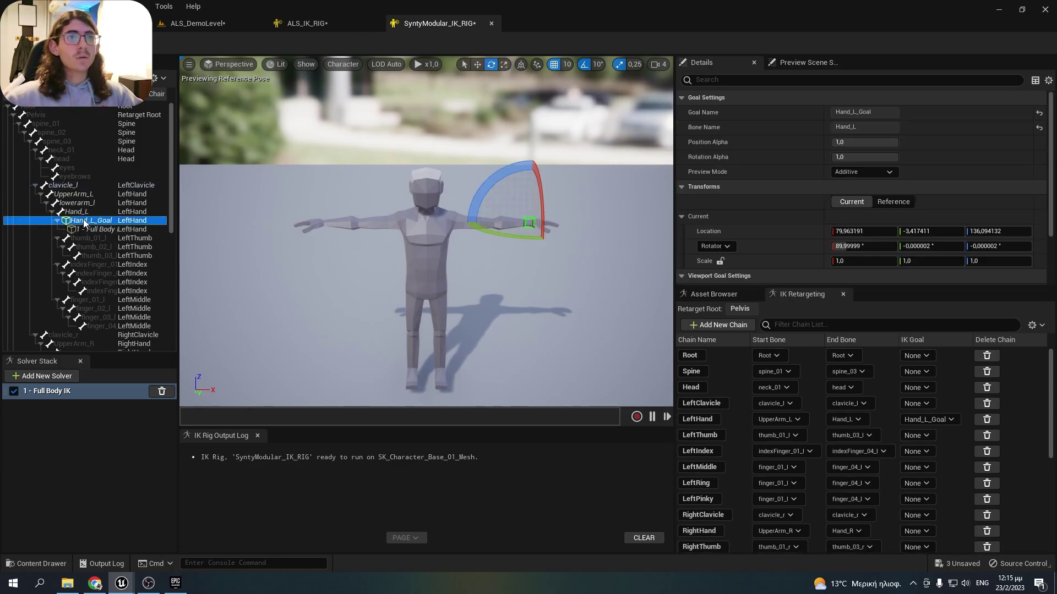
left_click(864, 172)
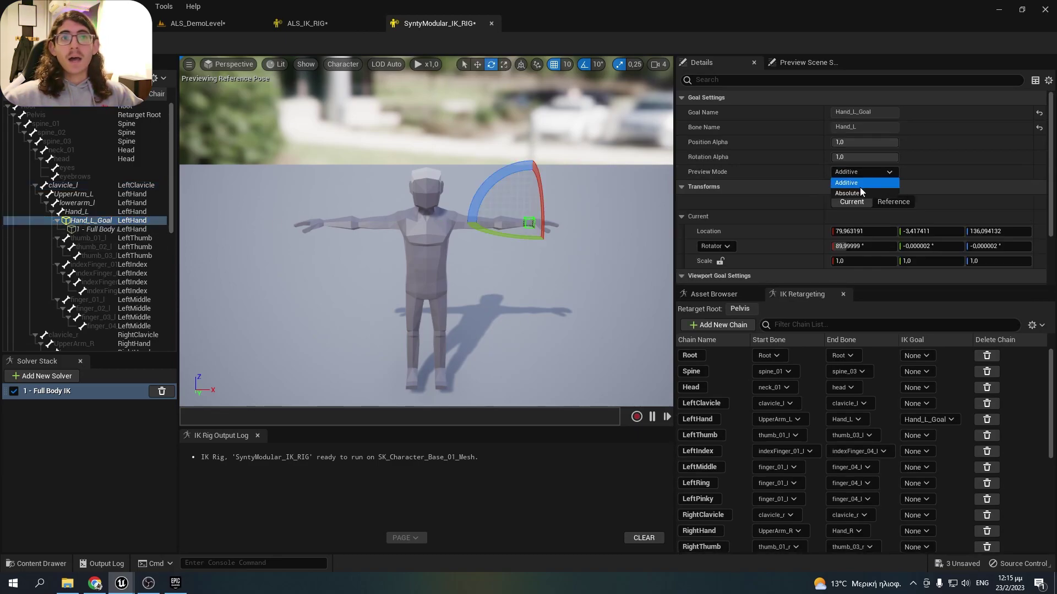
left_click(846, 193)
scroll(862, 175, "down", 3)
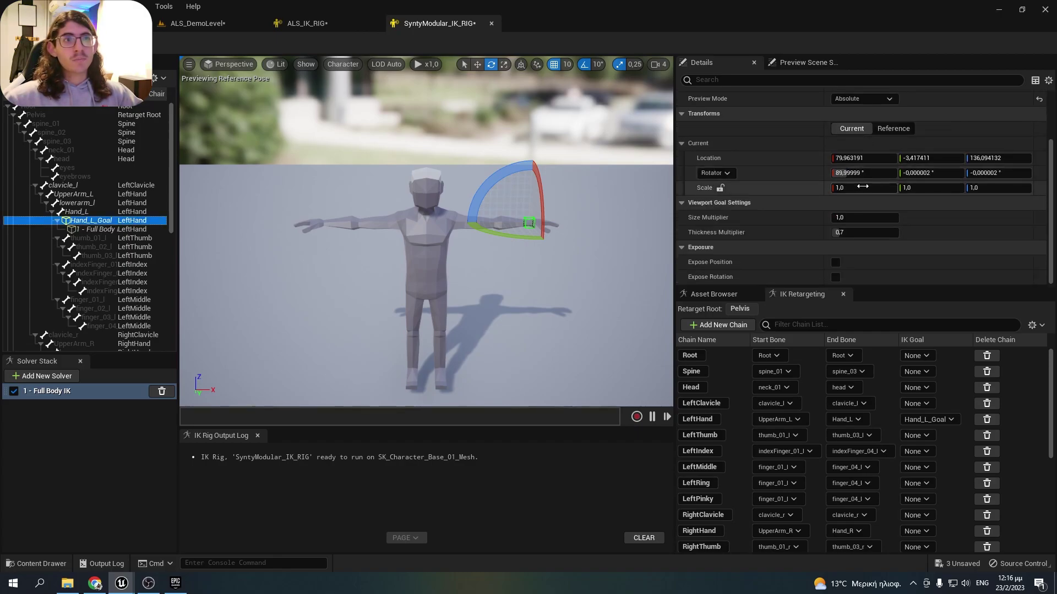
left_click(835, 263)
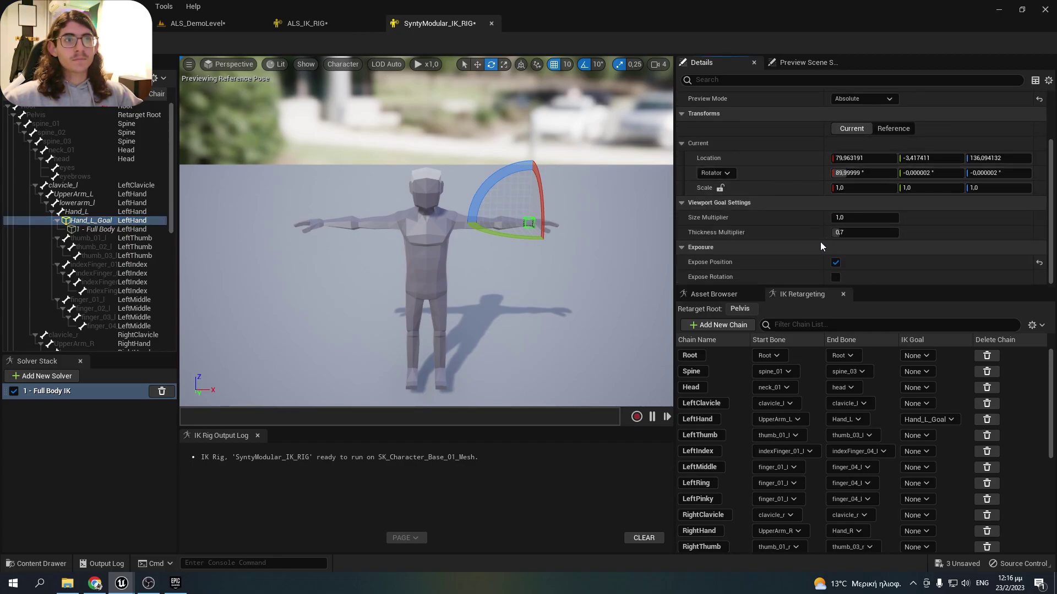
scroll(820, 242, "up", 3)
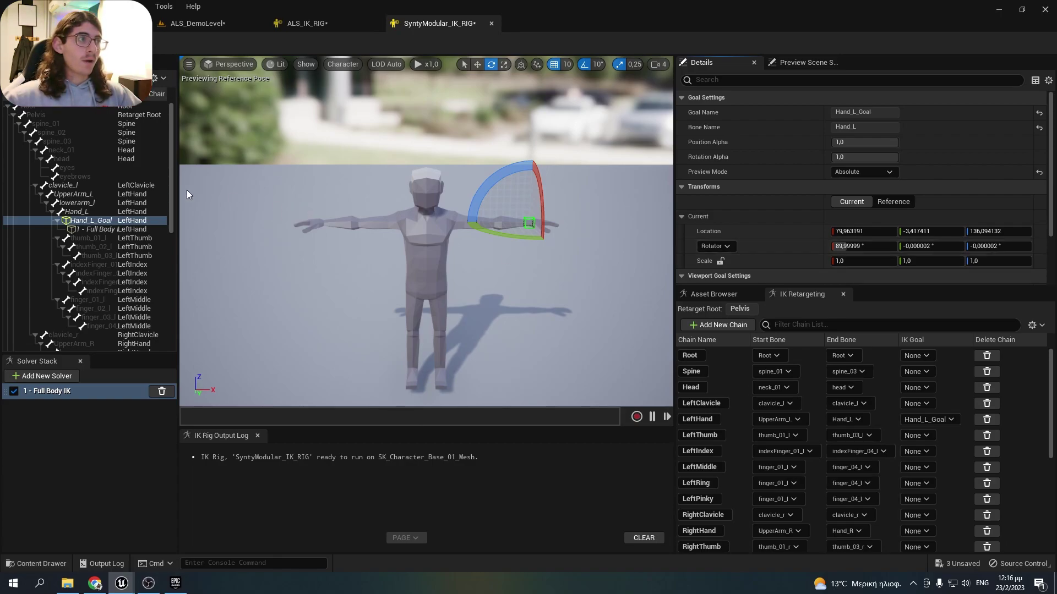
Add a second Full Body IK solver to the solver stack.
scroll(175, 178, "down", 5)
left_click(58, 377)
left_click(39, 431)
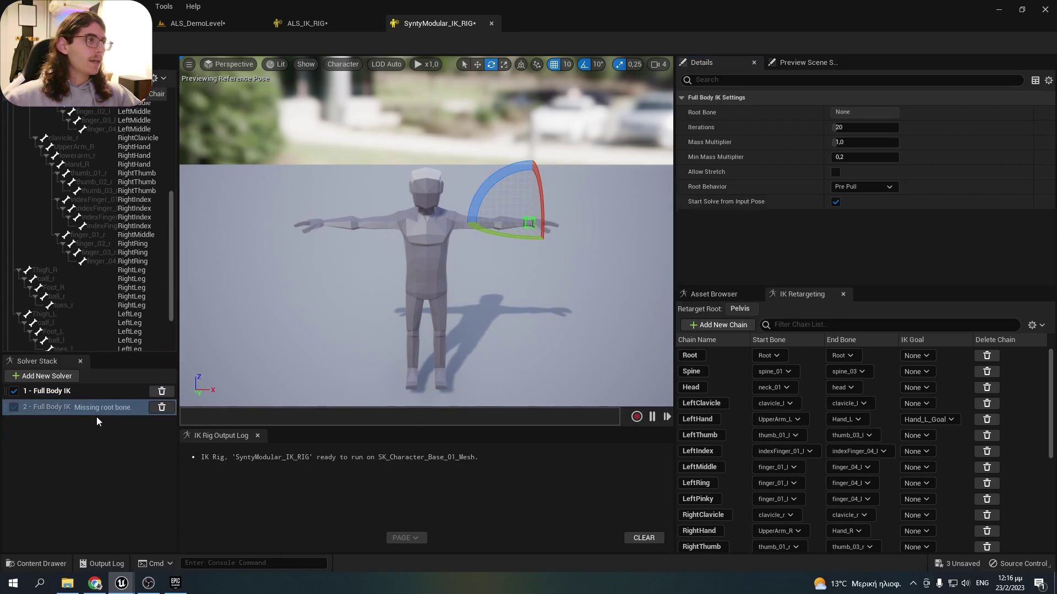
Create an IK goal on the Hand_R bone and assign it to the RightHand retarget chain.
scroll(103, 302, "up", 6)
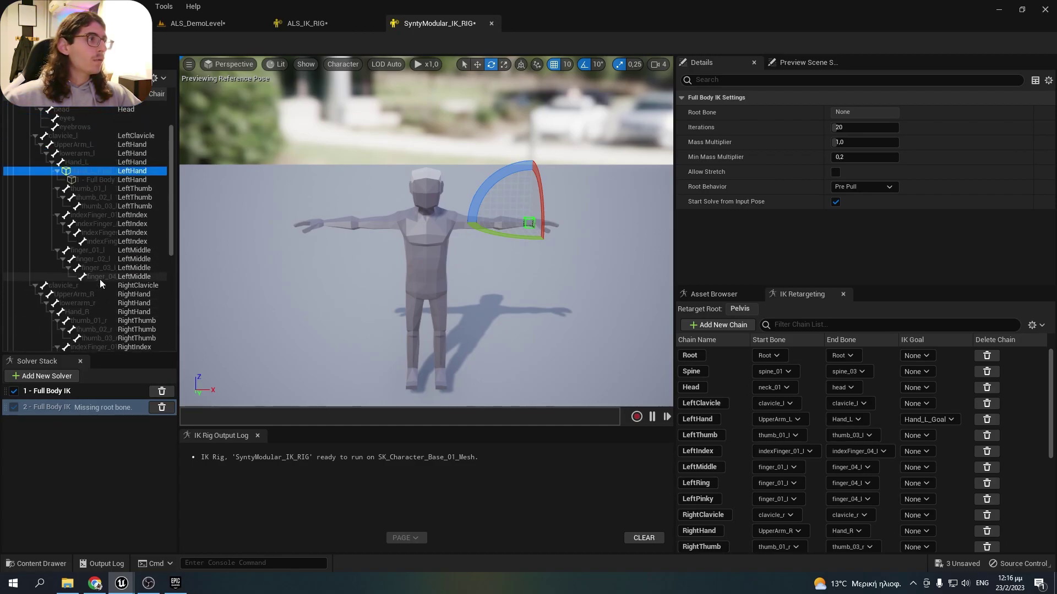
scroll(101, 279, "down", 1)
left_click(89, 295)
right_click(89, 295)
left_click(118, 318)
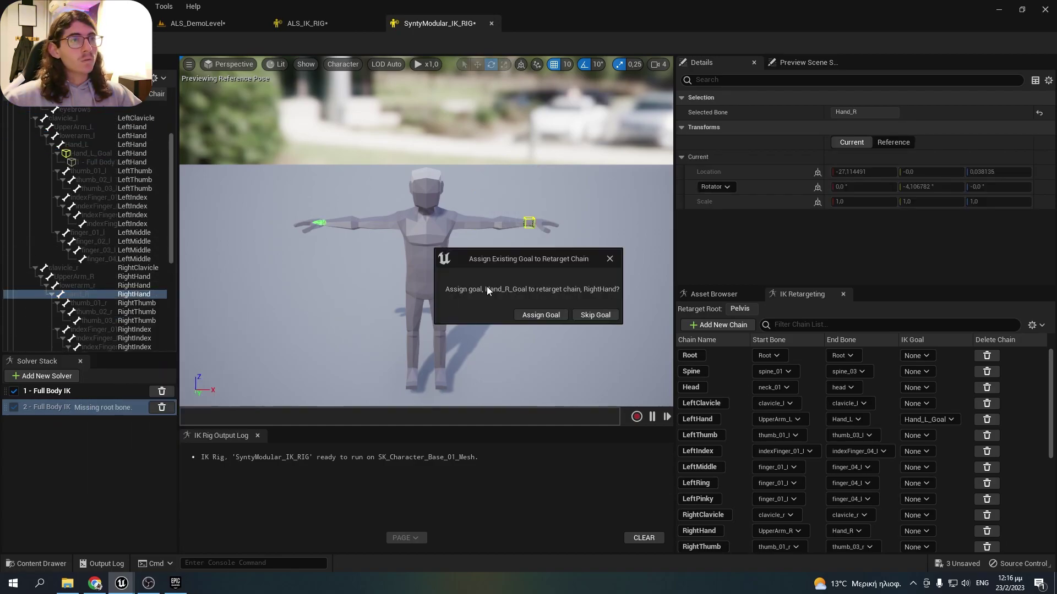
left_click(540, 315)
Set the clavicle_r bone as the root bone of the second Full Body IK solver.
left_click(88, 269)
right_click(88, 269)
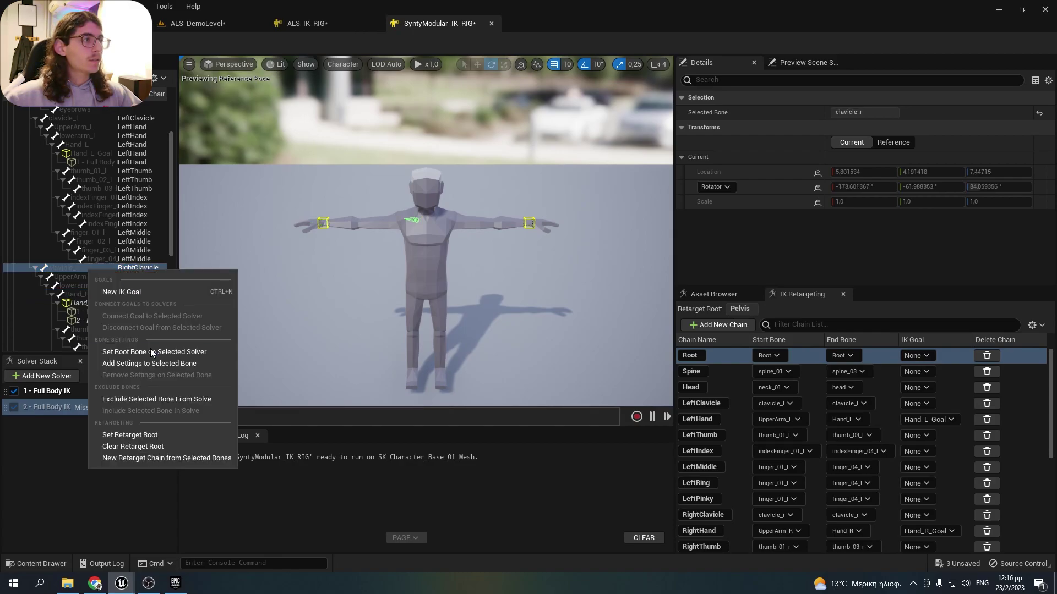
left_click(153, 352)
Set the Preview Mode of Hand_R_Goal to Absolute.
left_click(94, 304)
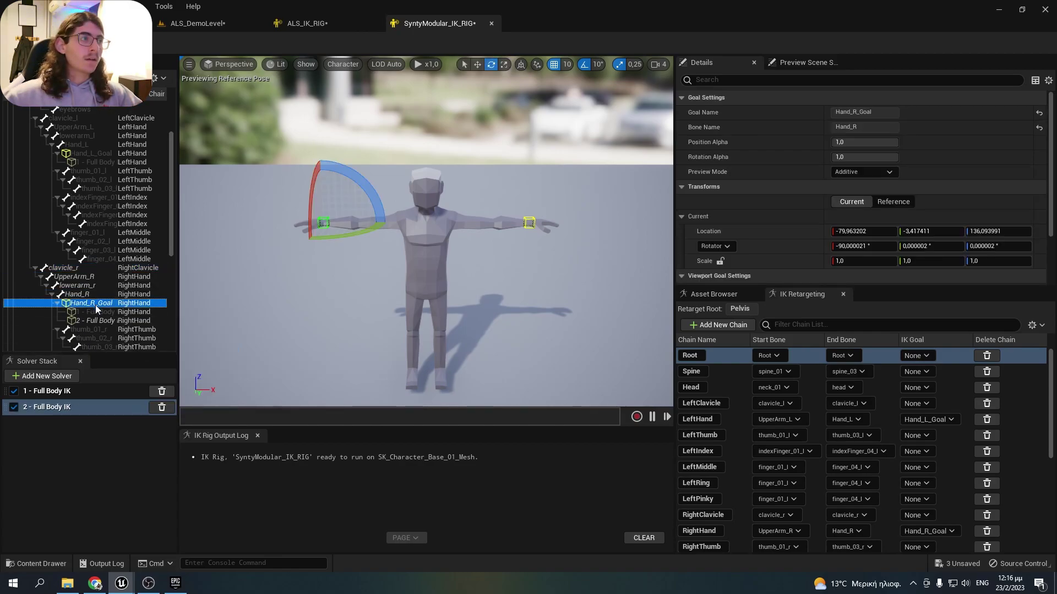
left_click(864, 172)
left_click(859, 192)
scroll(850, 231, "down", 2)
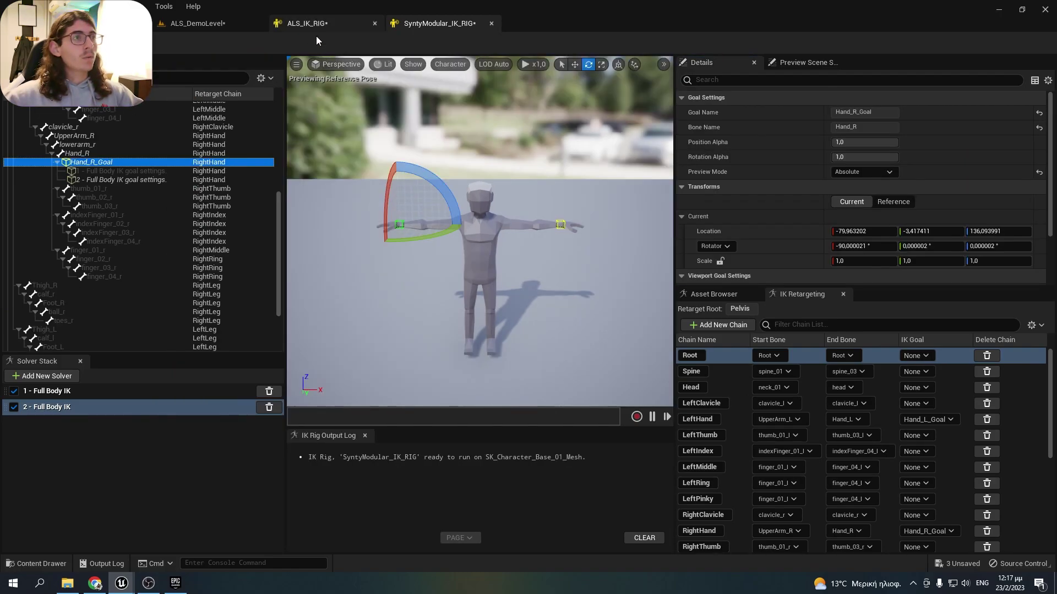
Create an IK Retargeter asset in the Retarget folder with ALS_IK_RIG as its source rig.
key("ctrl+space")
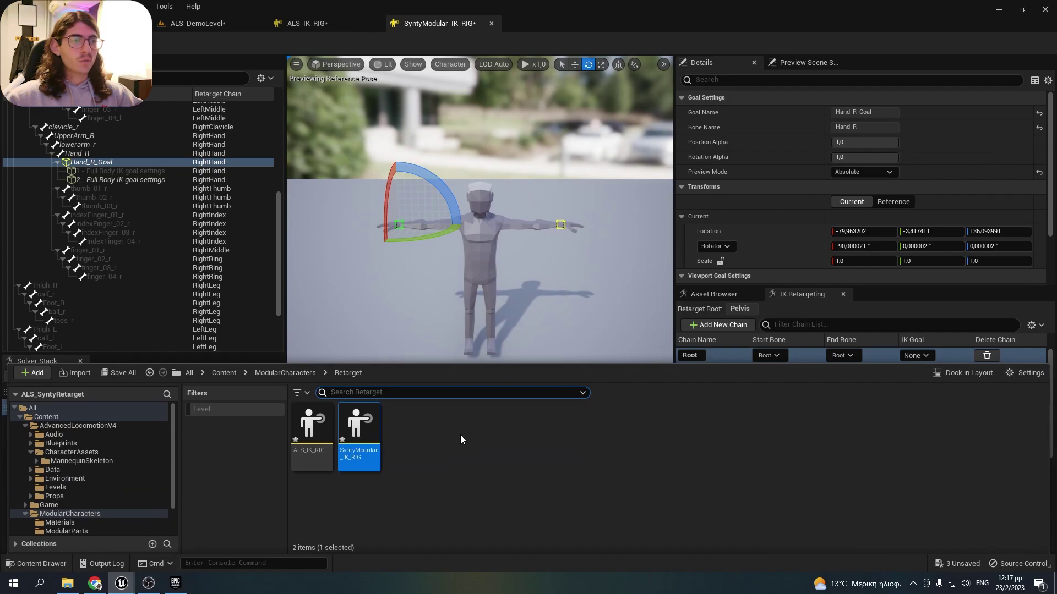
right_click(460, 434)
mouse_move(521, 226)
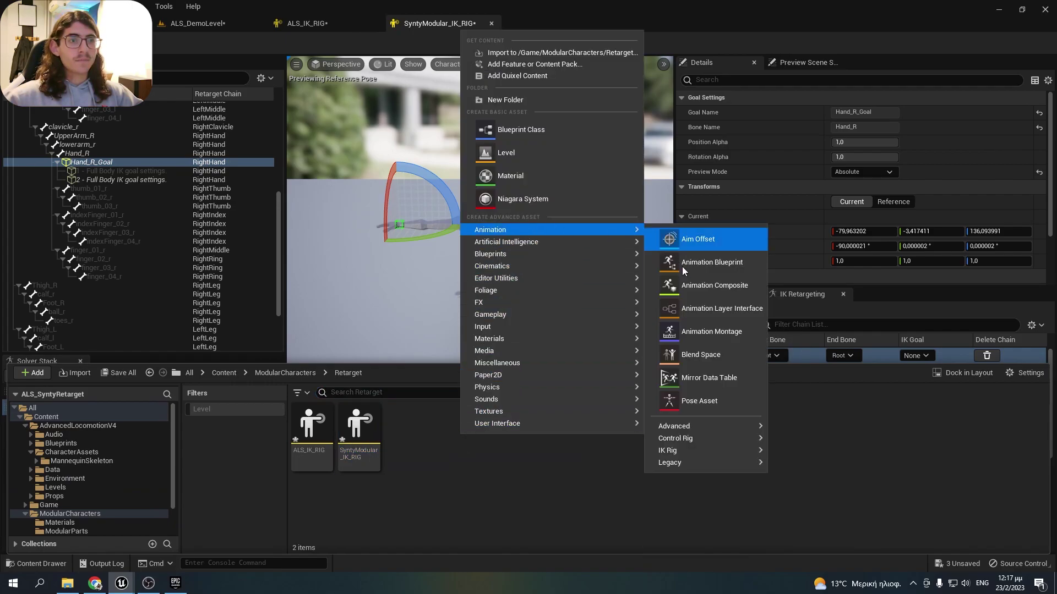
mouse_move(717, 451)
left_click(805, 457)
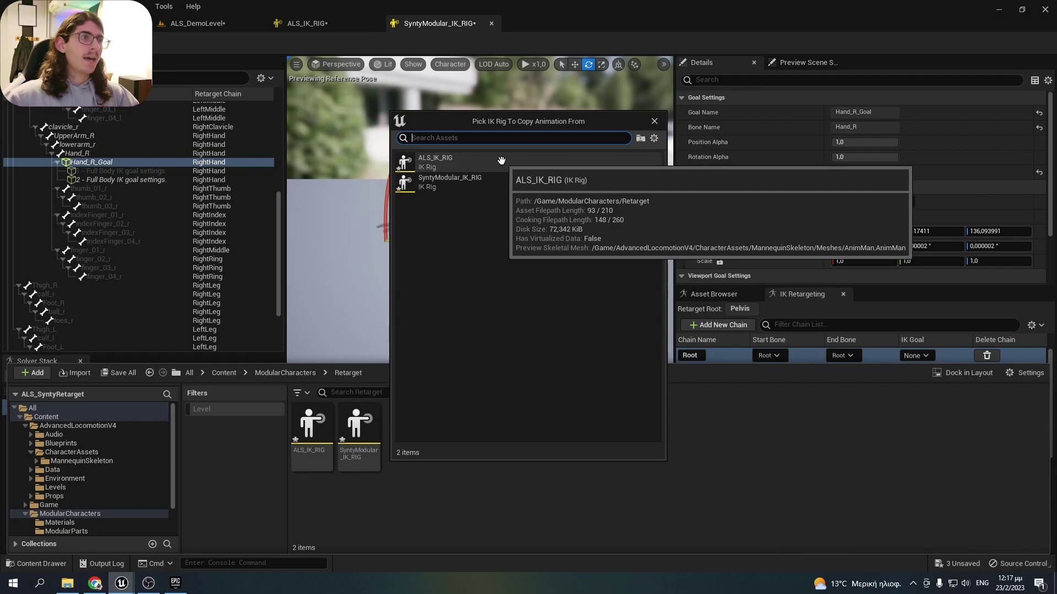
left_click(498, 164)
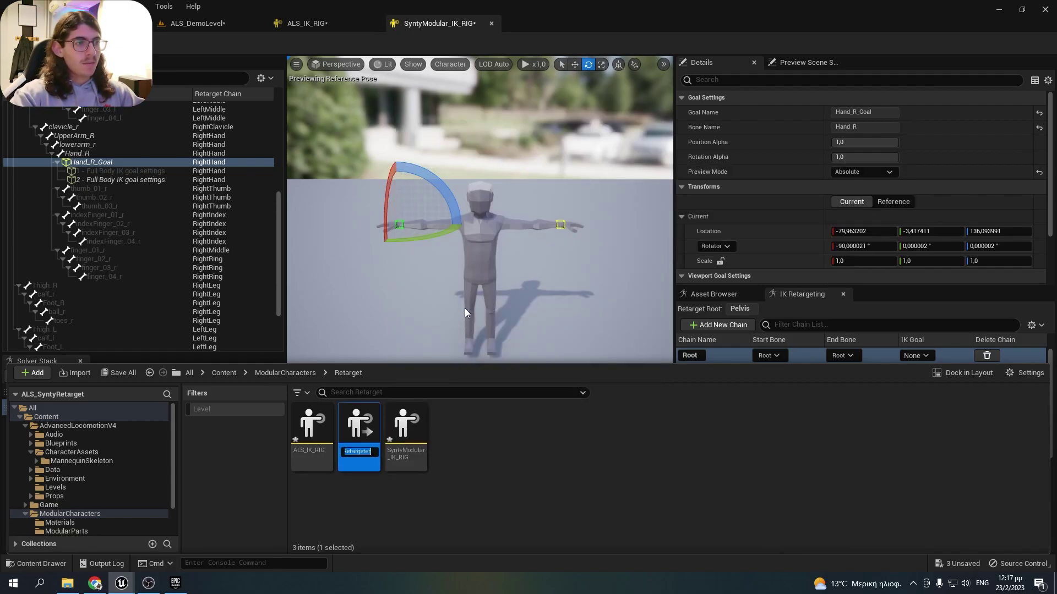
Name the new retargeter asset ALS_ToSyntyRetargeter.
type("ALSToS")
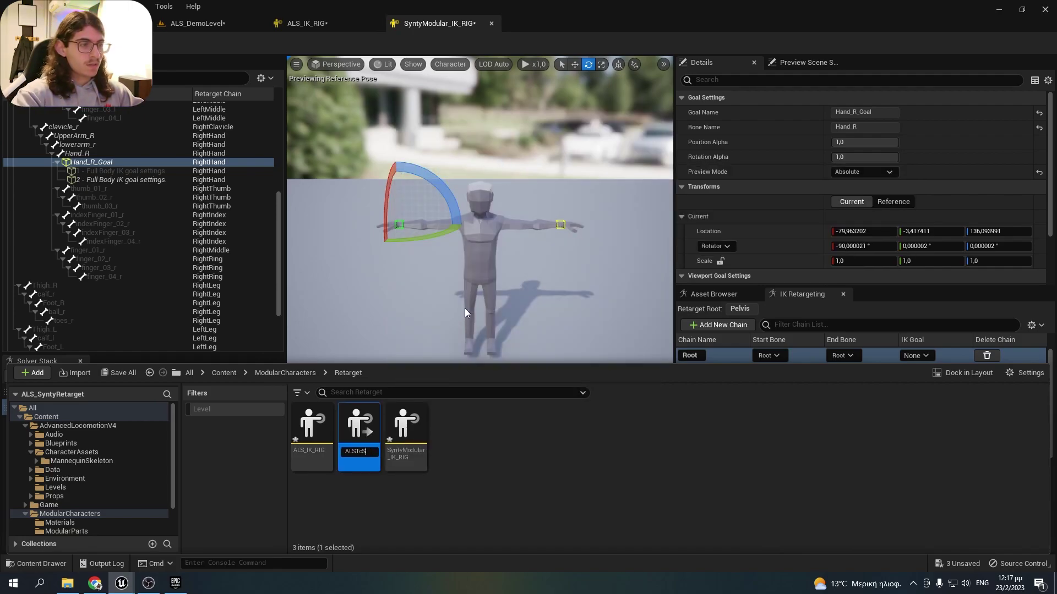
type("_ToSynty_Retargeter")
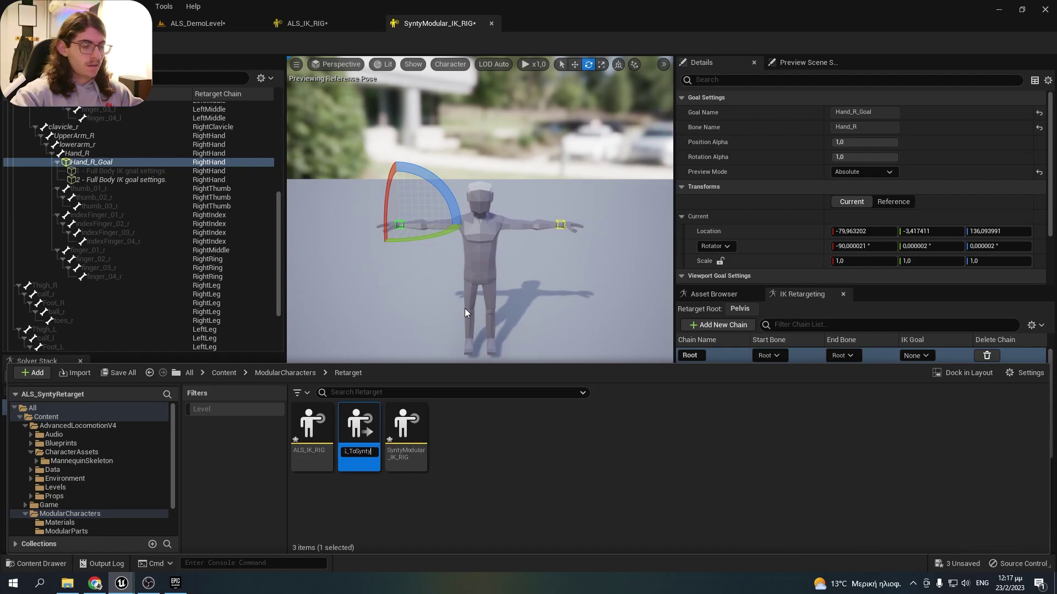
key("Return")
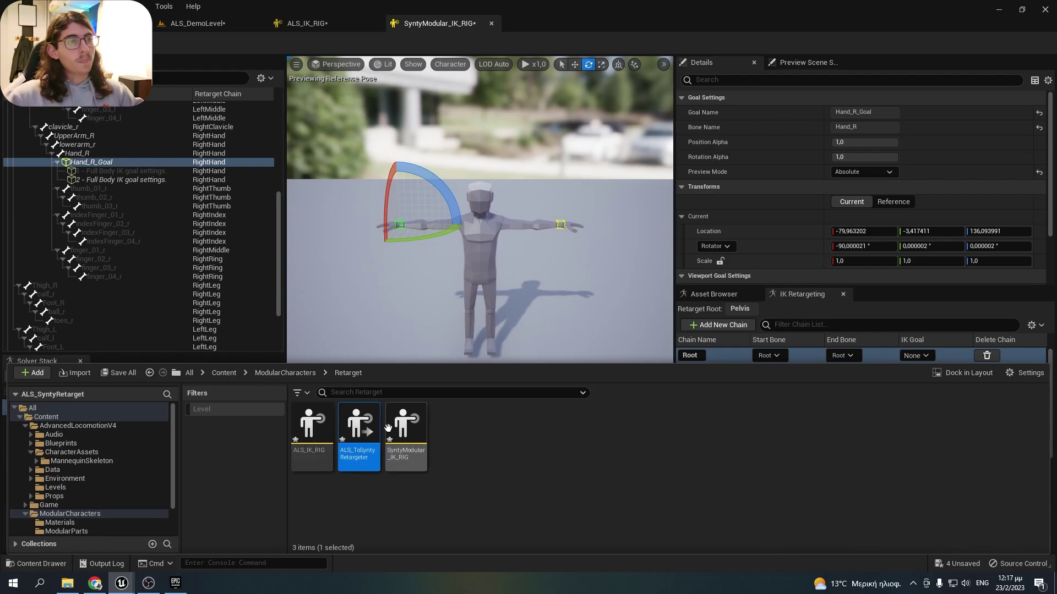
Open ALS_ToSyntyRetargeter, enlarge the details area and set the Target IKRig Asset to SyntyModular_IK_RIG.
double_click(358, 422)
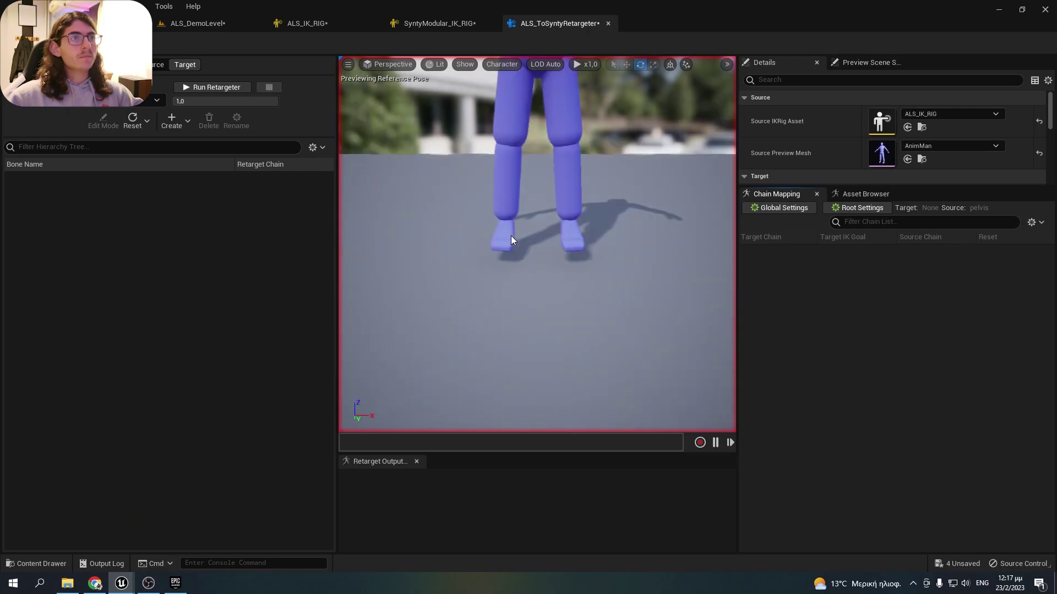
mouse_move(599, 185)
right_mouse_down()
mouse_move(608, 186)
mouse_move(600, 173)
mouse_move(615, 171)
mouse_move(606, 185)
right_mouse_up()
key("d")
key("s")
right_click_drag(599, 183, 598, 180)
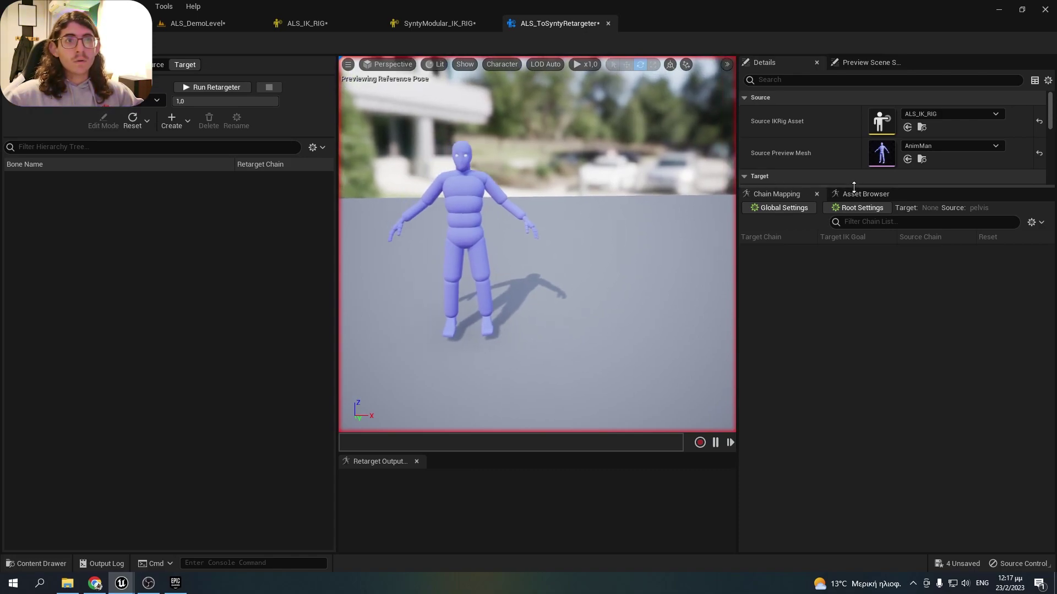
left_click_drag(853, 188, 853, 303)
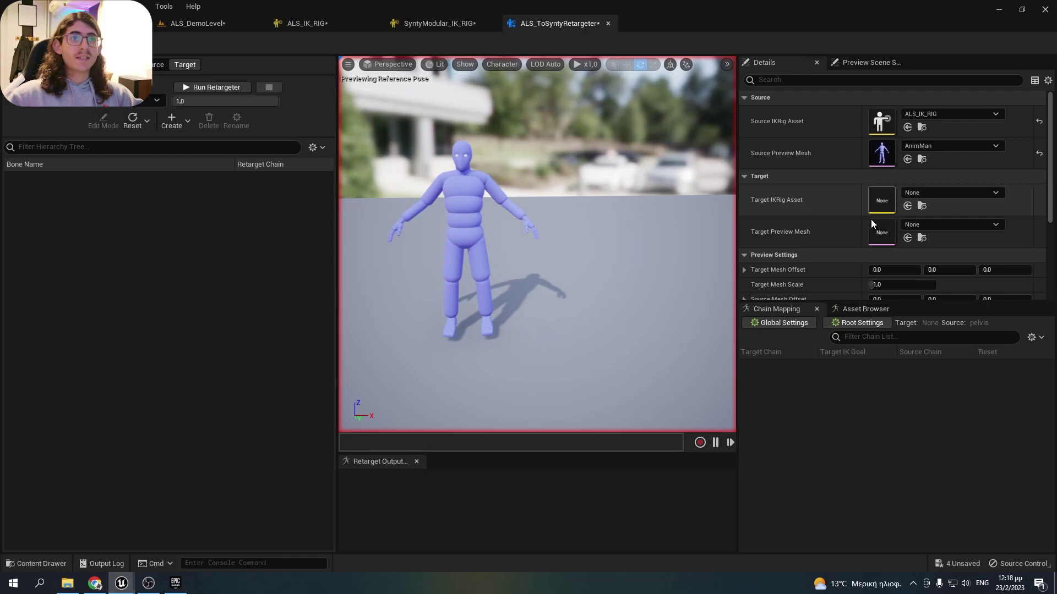
left_click(917, 192)
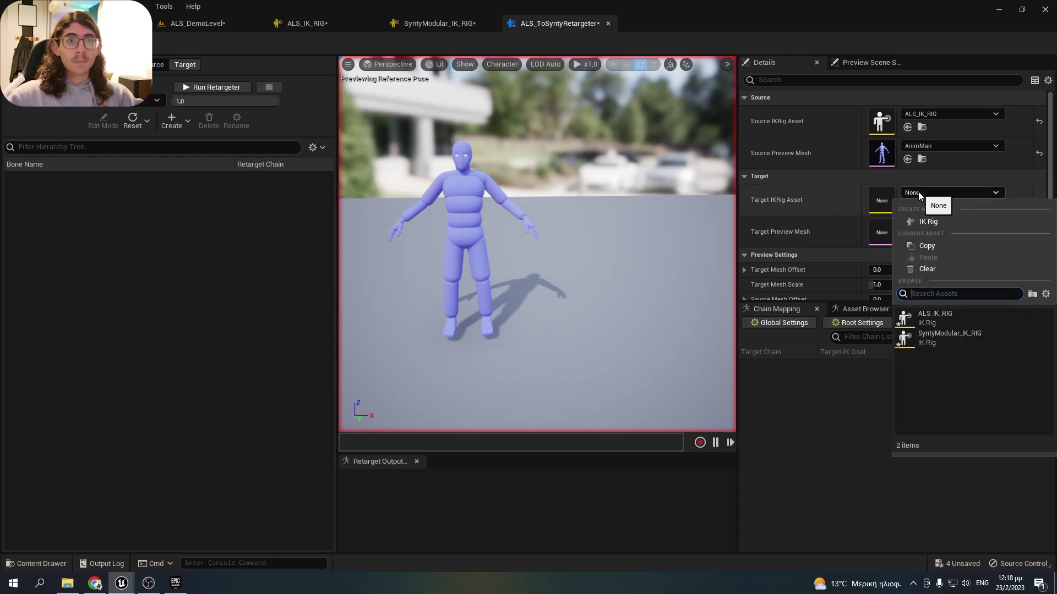
left_click(958, 339)
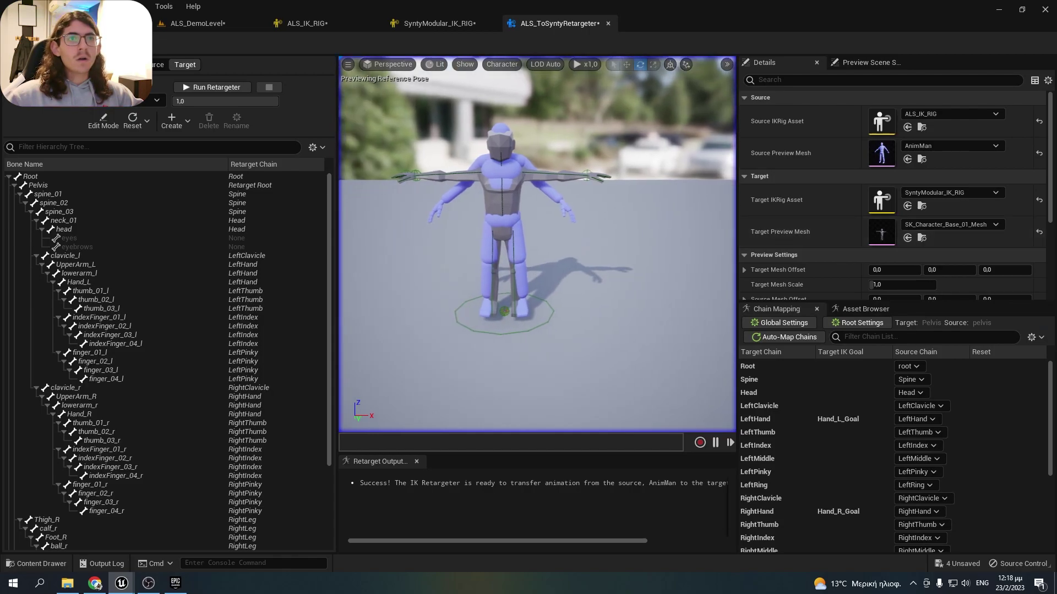
Set the Target Mesh Offset X value to 200 to place the target mesh beside the source.
right_click_drag(625, 253, 637, 250)
scroll(817, 278, "down", 2)
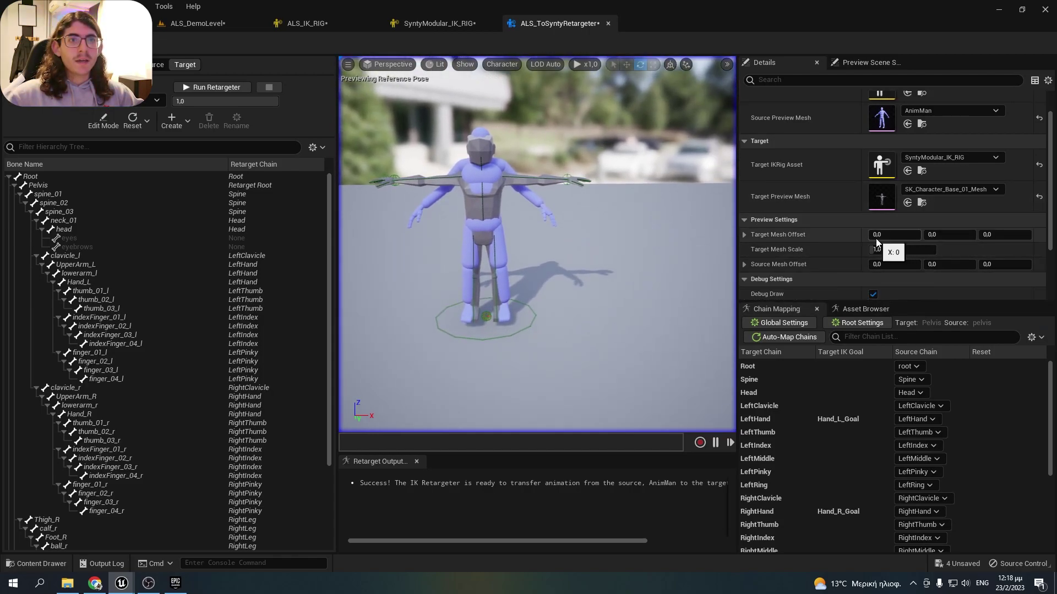
scroll(877, 243, "down", 1)
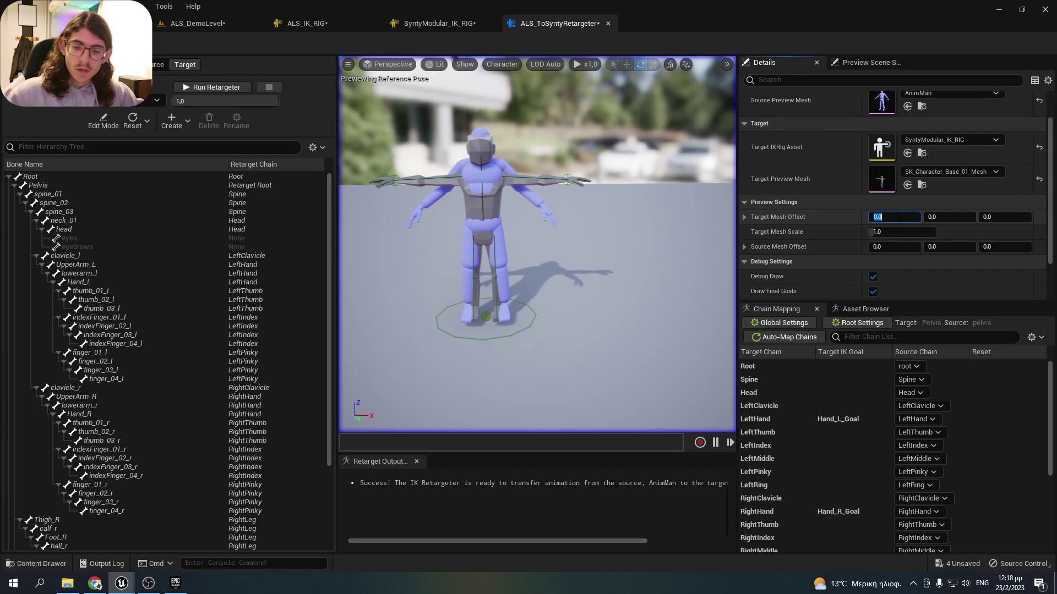
type("00")
key("Return")
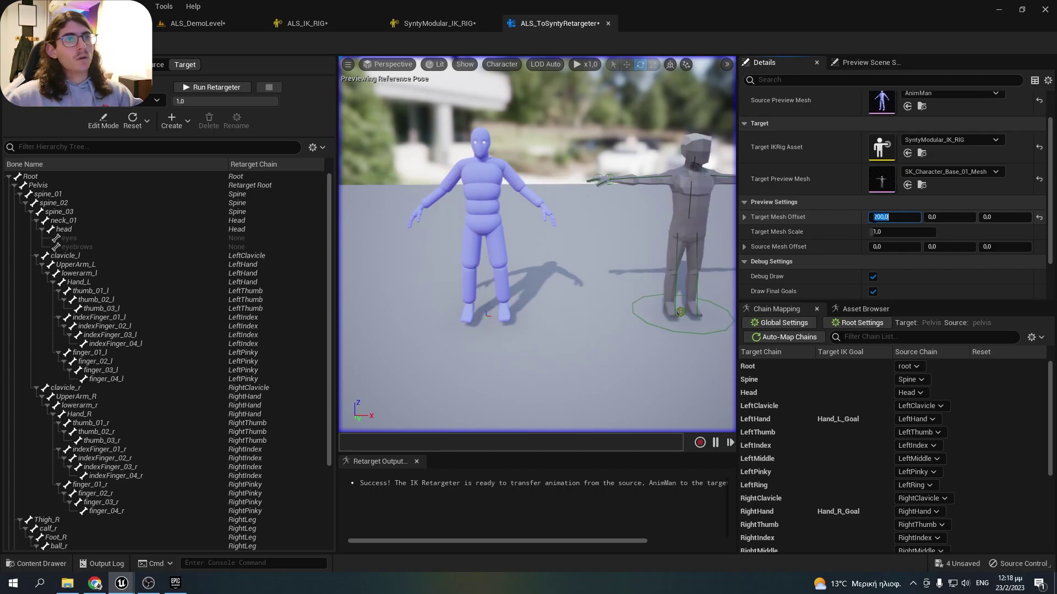
Enter Edit Mode and rotate the target's UpperArm_L and UpperArm_R bones 40° about Z to lower the arms.
key("s")
right_click_drag(537, 245, 537, 223)
key("w")
key("d")
mouse_move(584, 260)
right_mouse_down()
mouse_move(572, 258)
mouse_move(584, 260)
right_mouse_up()
key("a")
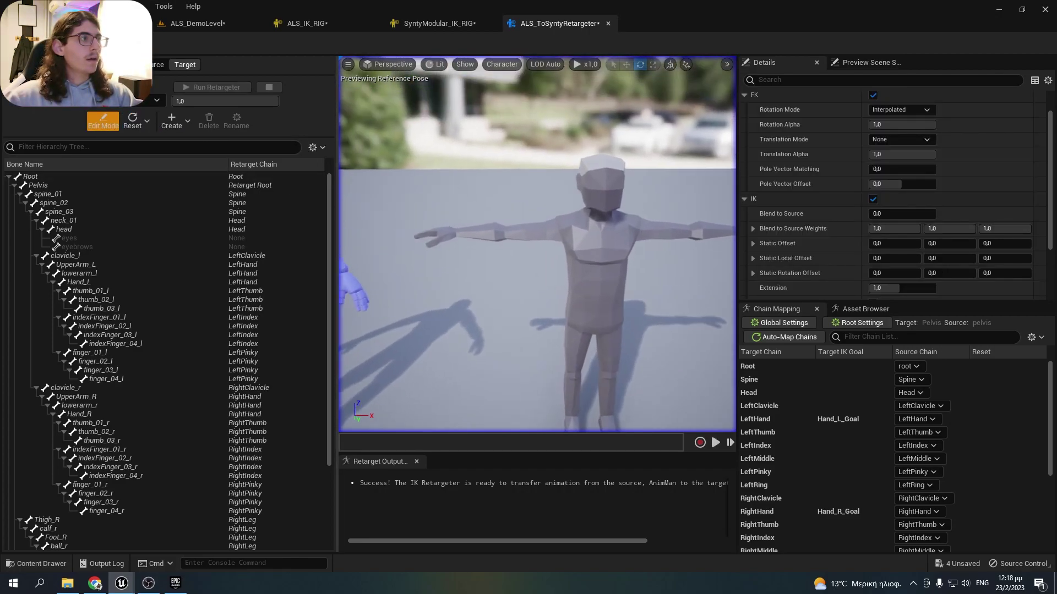
left_click(120, 266)
left_click_drag(556, 162, 574, 202)
scroll(363, 194, "down", 5)
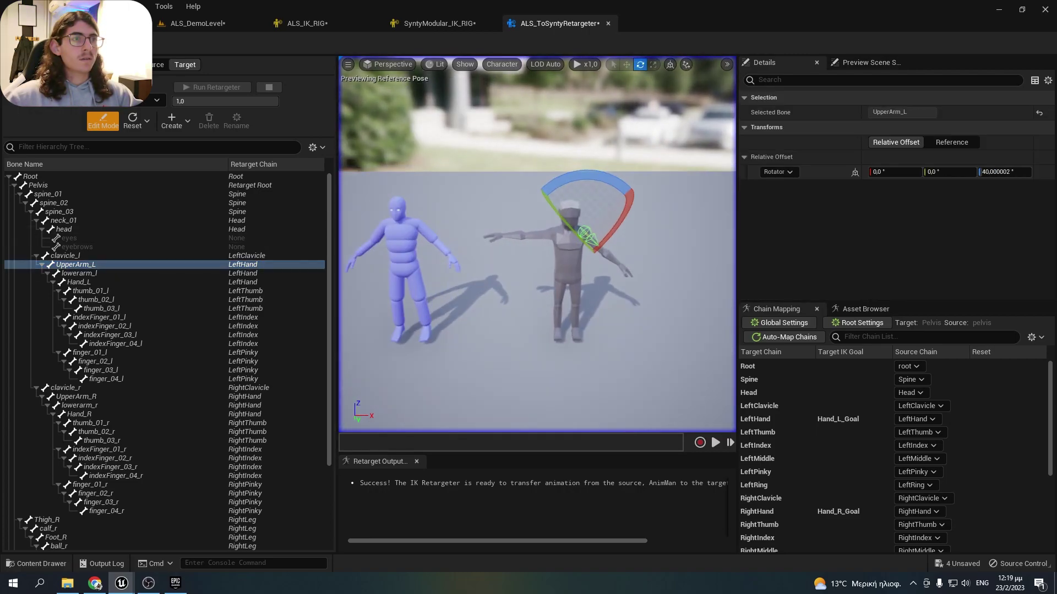
scroll(363, 193, "up", 5)
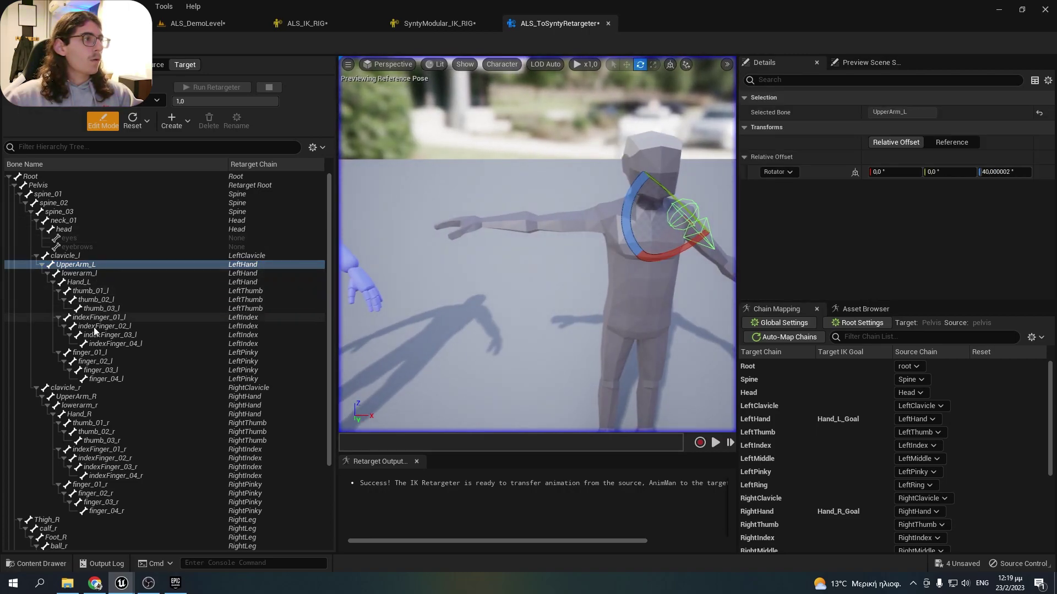
left_click(77, 396)
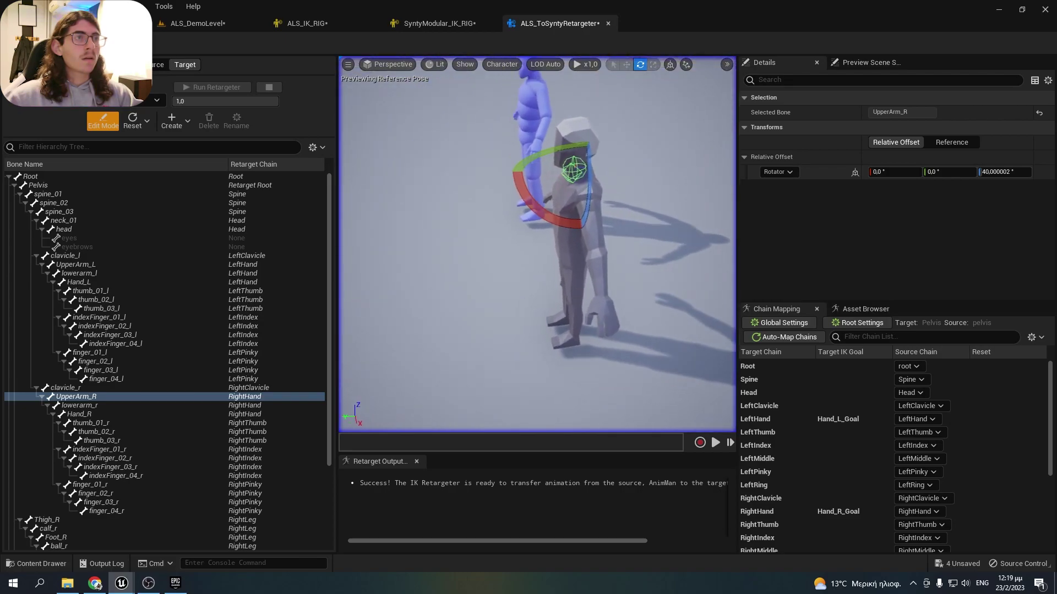
Undo the accidental rotation of lowerarm_r and rotate that bone 20° about Y to bend the forearm.
left_click(101, 406)
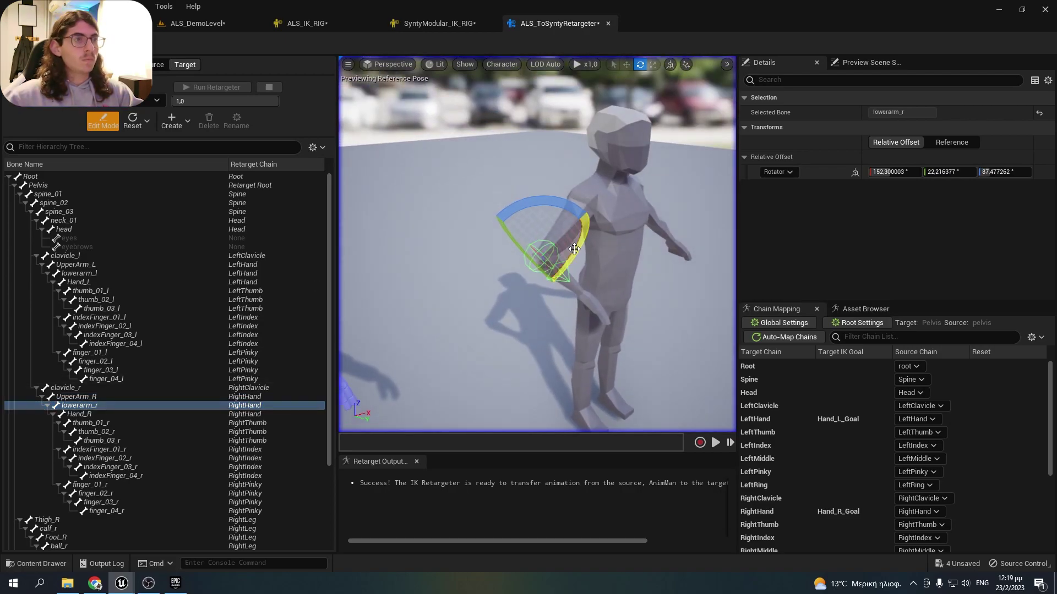
key("ctrl+z")
right_click_drag(560, 295, 570, 292)
left_click_drag(559, 297, 536, 302)
right_click_drag(536, 302, 550, 386)
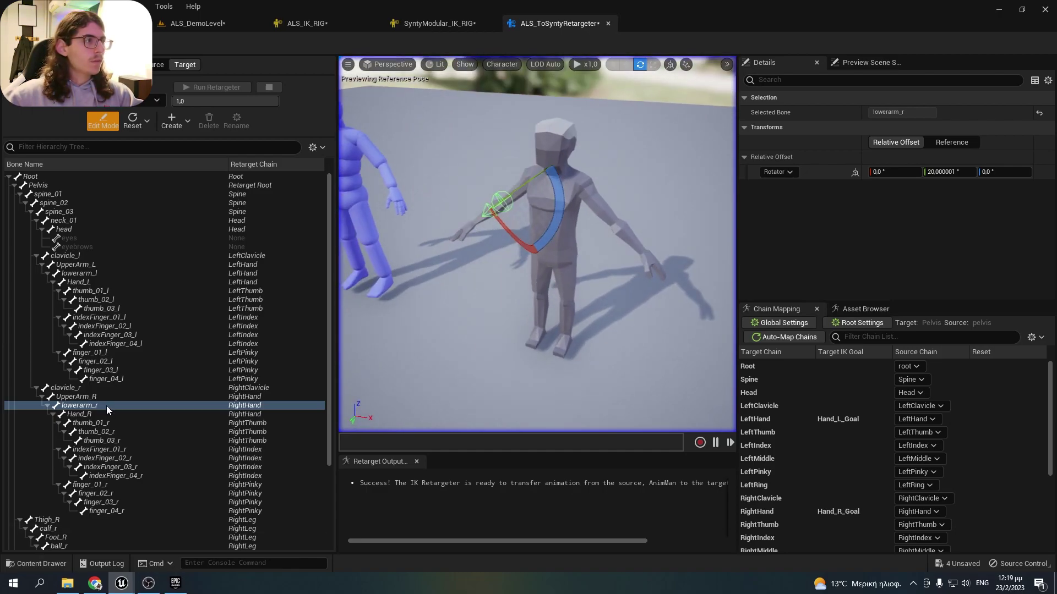
Rotate the target's lowerarm_l bone 20° about Y to match the opposite forearm.
left_click(102, 274)
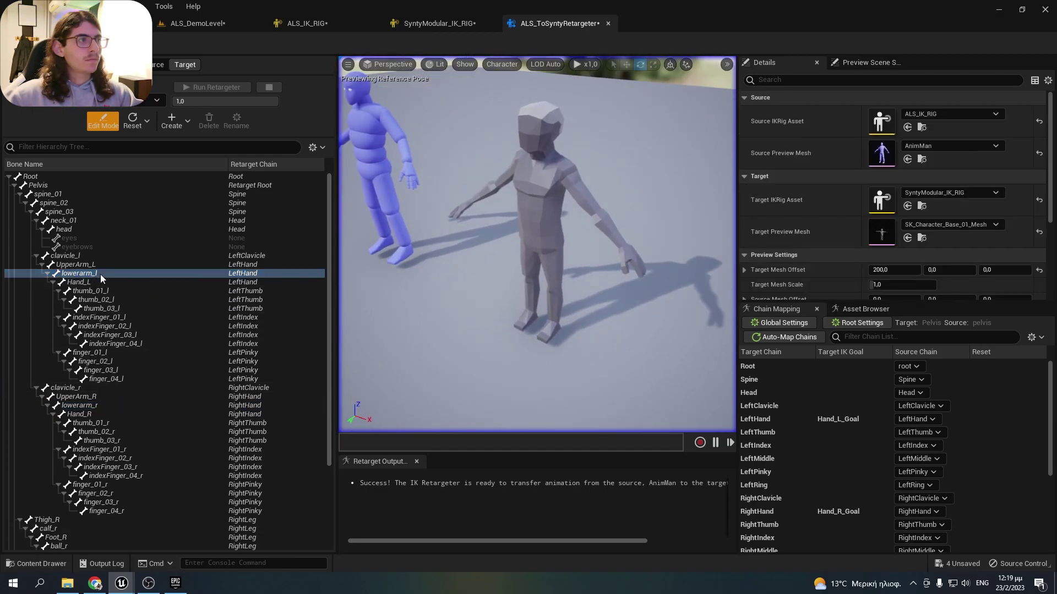
left_click(101, 275)
left_click_drag(627, 258, 640, 265)
right_click_drag(640, 265, 603, 234)
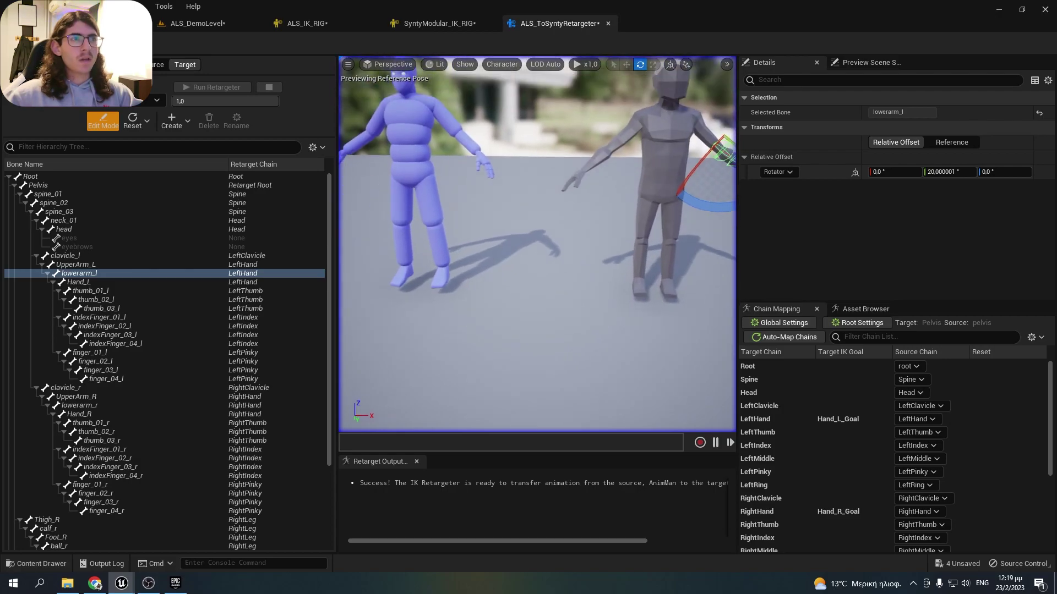
Rotate the target's Thigh_R and Thigh_L bones slightly outward, with Thigh_L at -5° about Z.
scroll(209, 325, "down", 3)
left_click(90, 449)
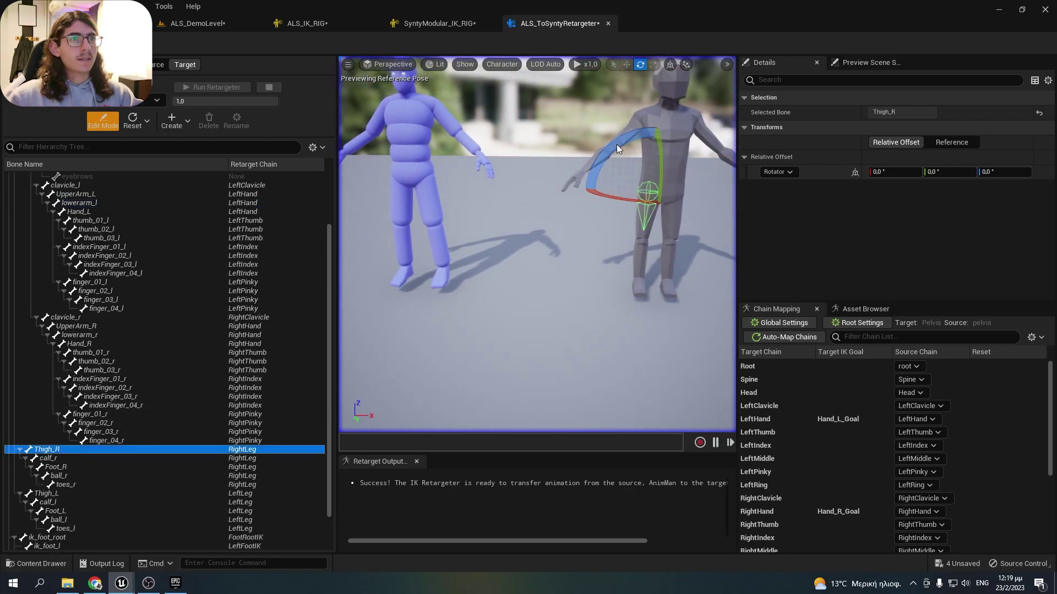
scroll(91, 467, "down", 3)
left_click(47, 449)
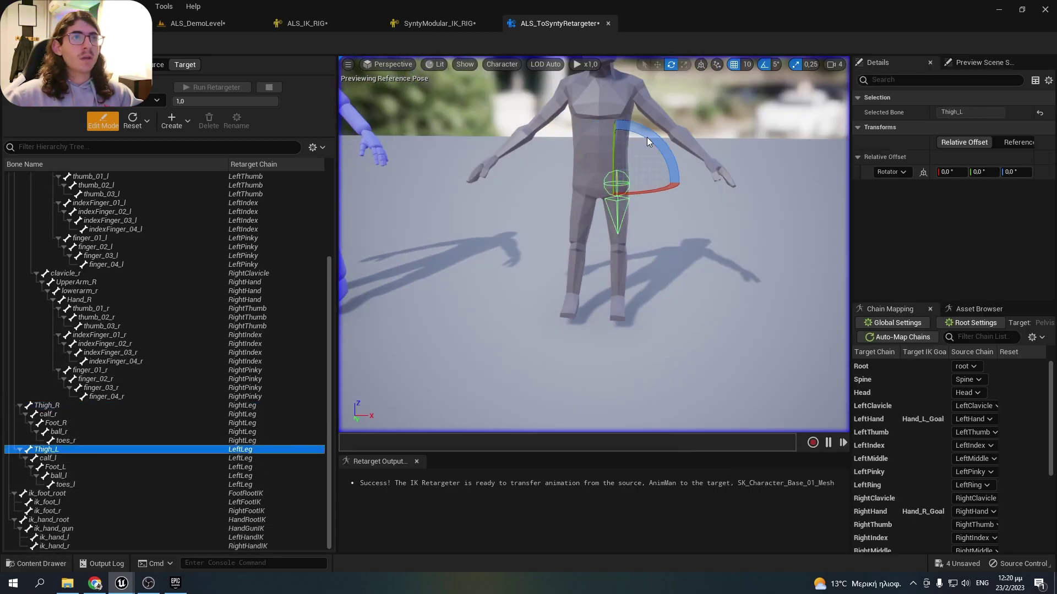
right_click_drag(588, 218, 564, 213)
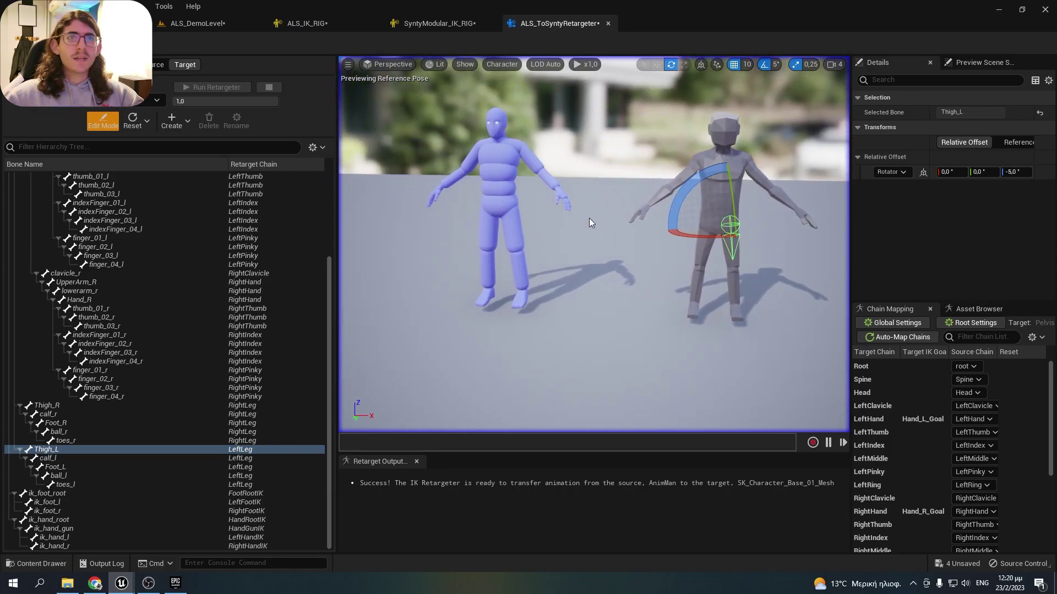
mouse_move(560, 210)
right_mouse_down()
mouse_move(591, 223)
mouse_move(564, 215)
mouse_move(577, 228)
mouse_move(560, 209)
right_mouse_up()
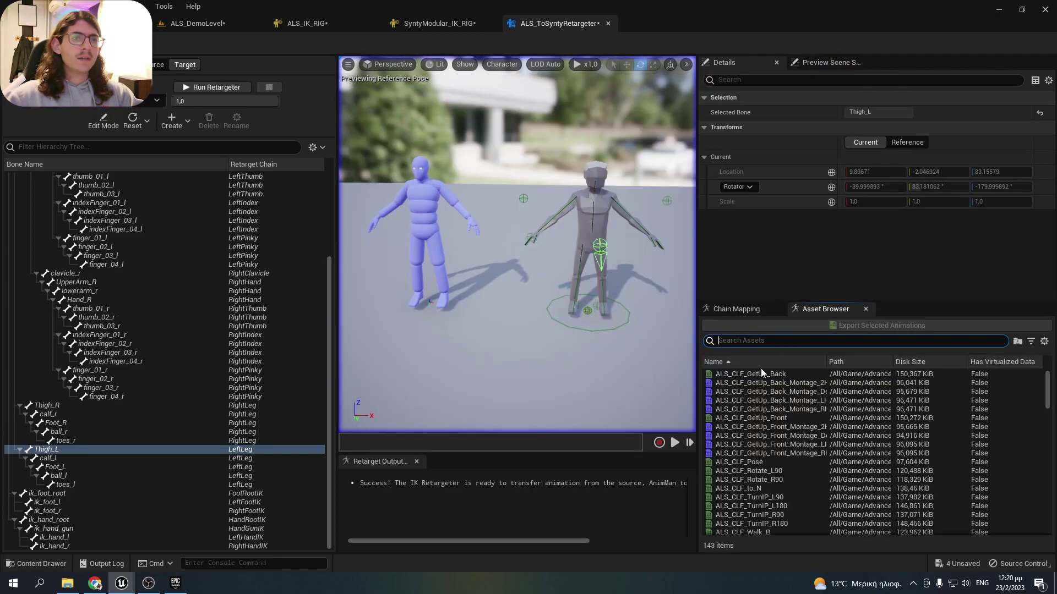
Preview the ALS_CLF_Walk_F animation on the source and target meshes.
scroll(761, 368, "down", 3)
scroll(772, 438, "down", 4)
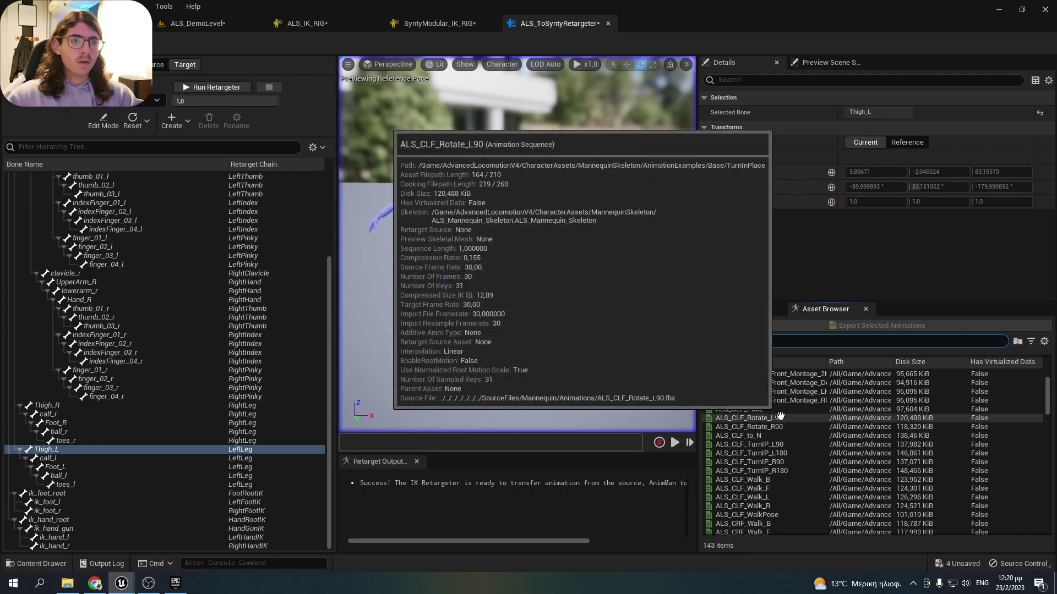
double_click(781, 420)
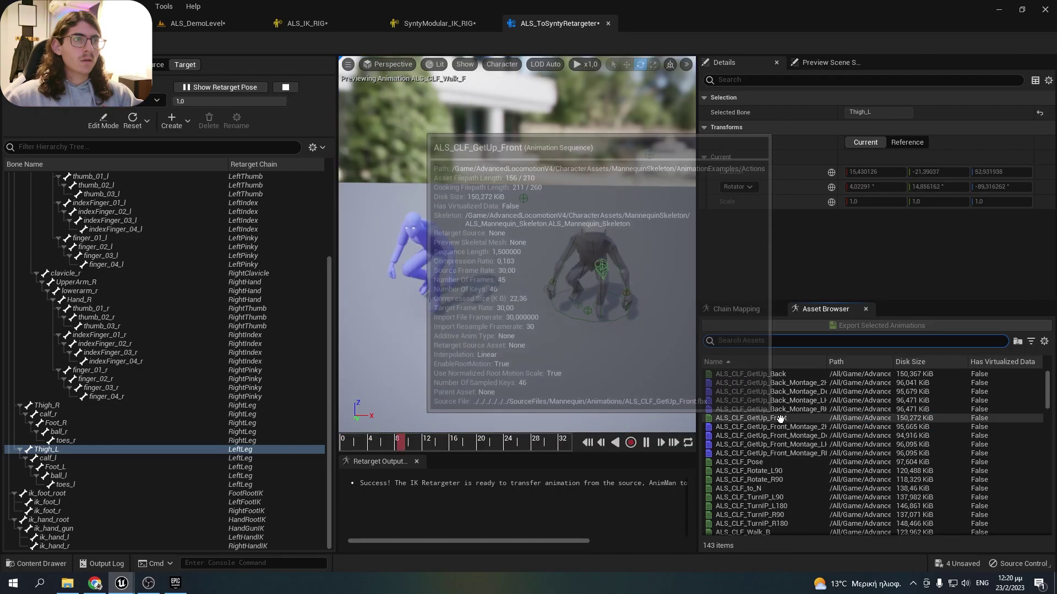
left_click_drag(517, 245, 550, 250, "alt")
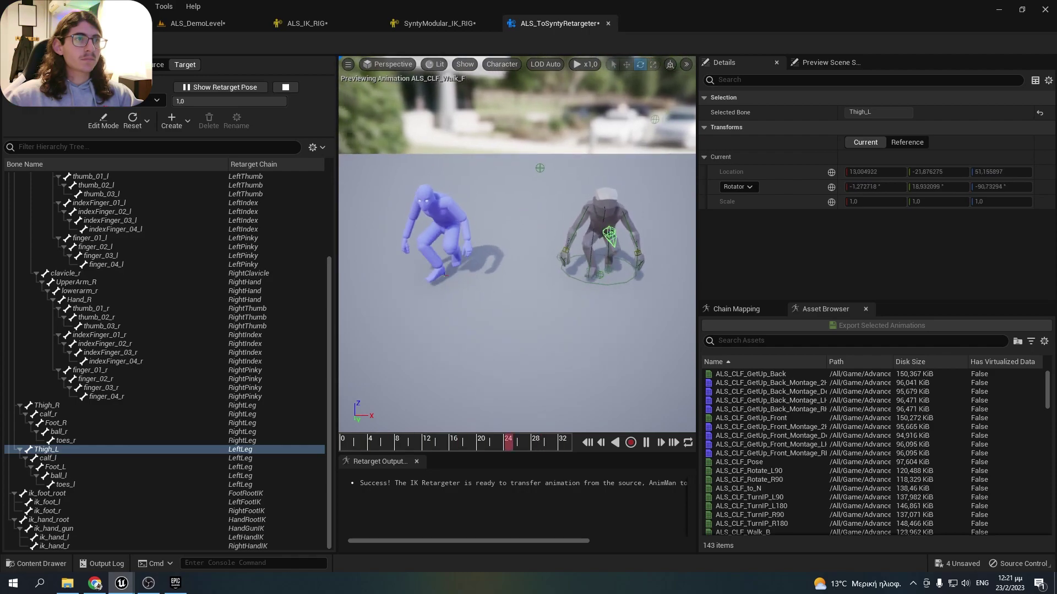
Show the retargeter's chain mapping and enlarge it to review more of the source and target chain pairs.
left_click(734, 309)
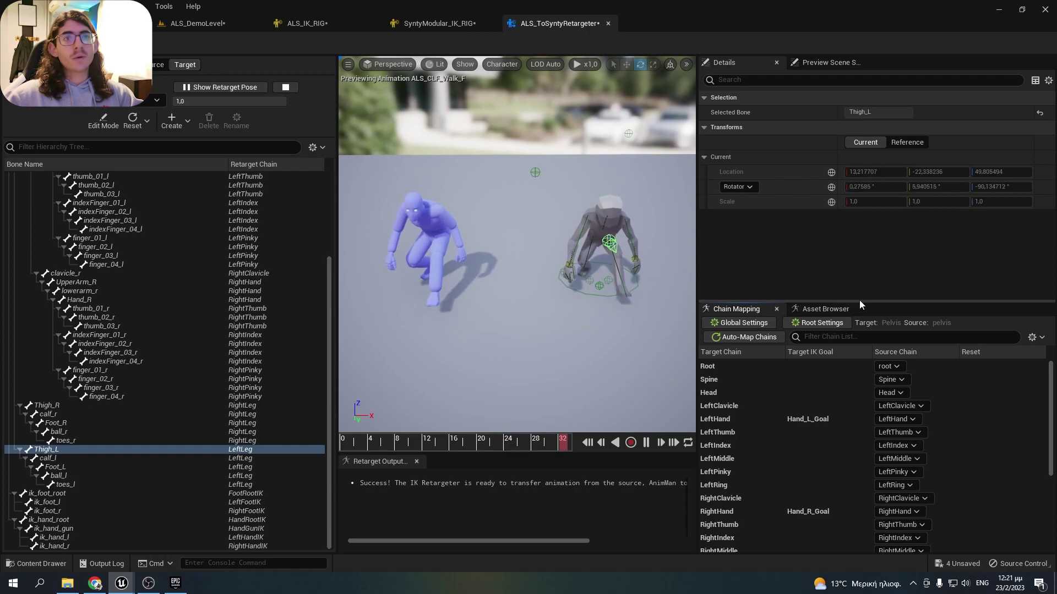
left_click_drag(857, 302, 870, 226)
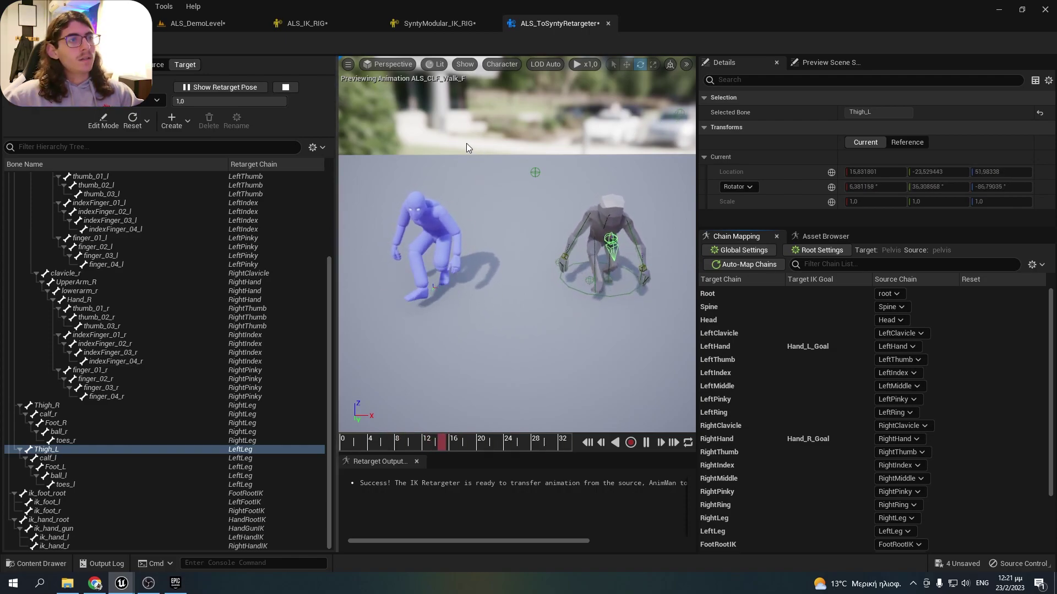
Create an Animation Blueprint for SK_Character_Base_01_Skeleton in the Retarget folder and name it ABP_Synty.
key("ctrl+space")
right_click(489, 429)
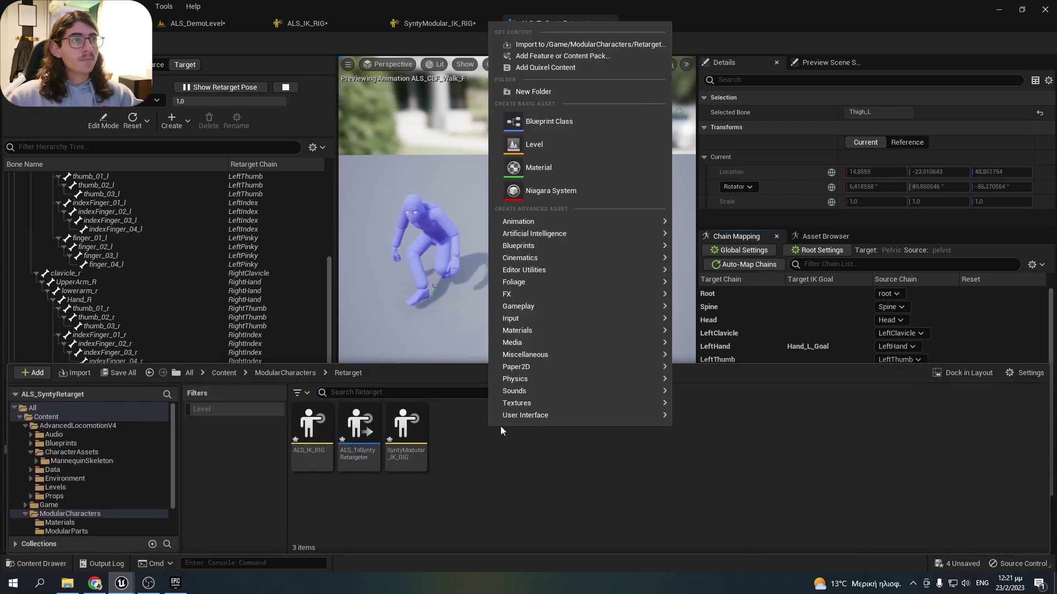
mouse_move(584, 222)
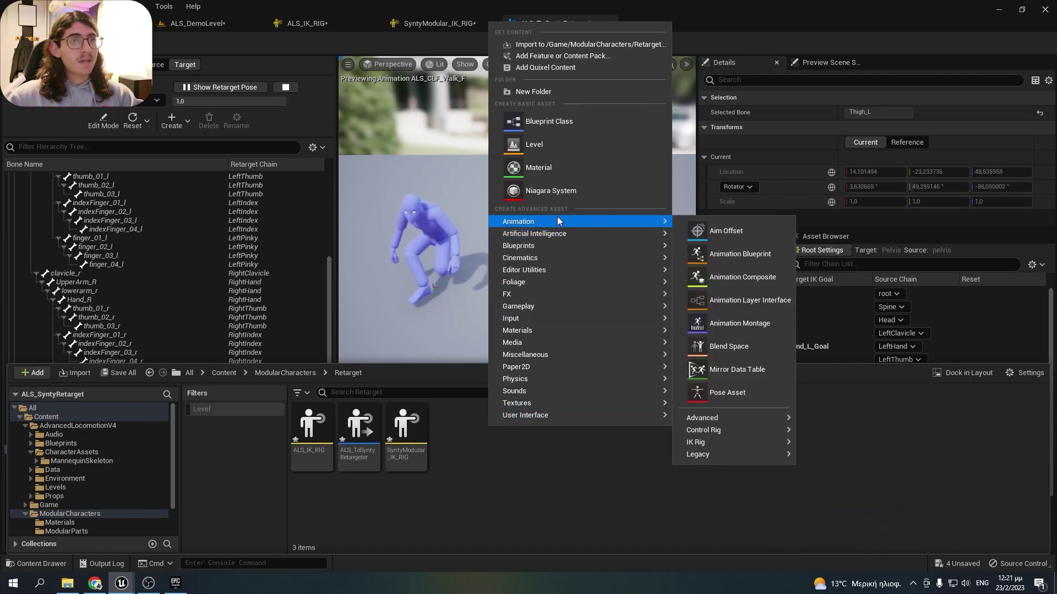
left_click(738, 254)
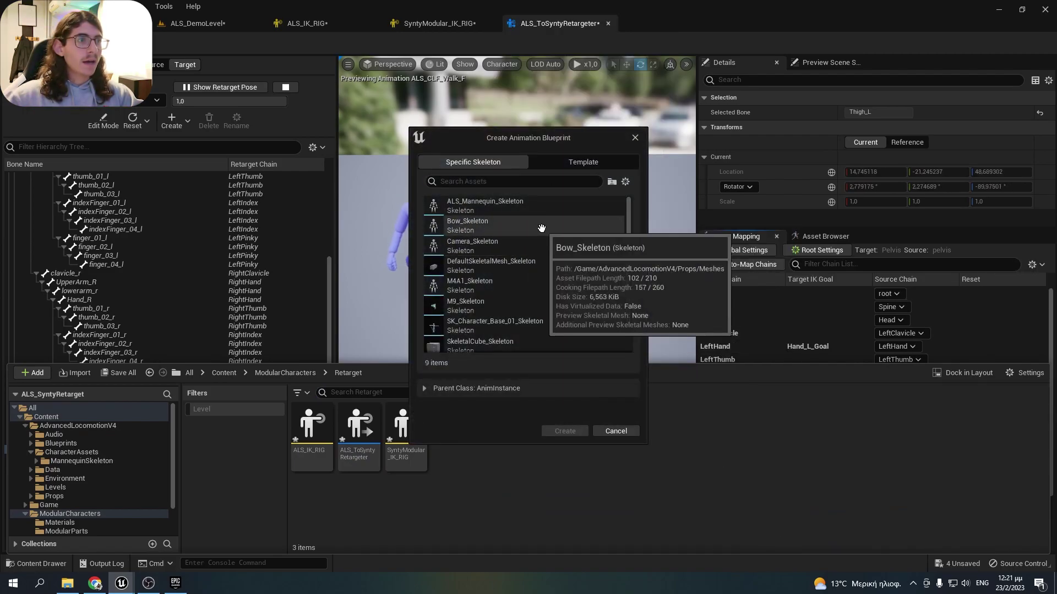
scroll(541, 227, "down", 1)
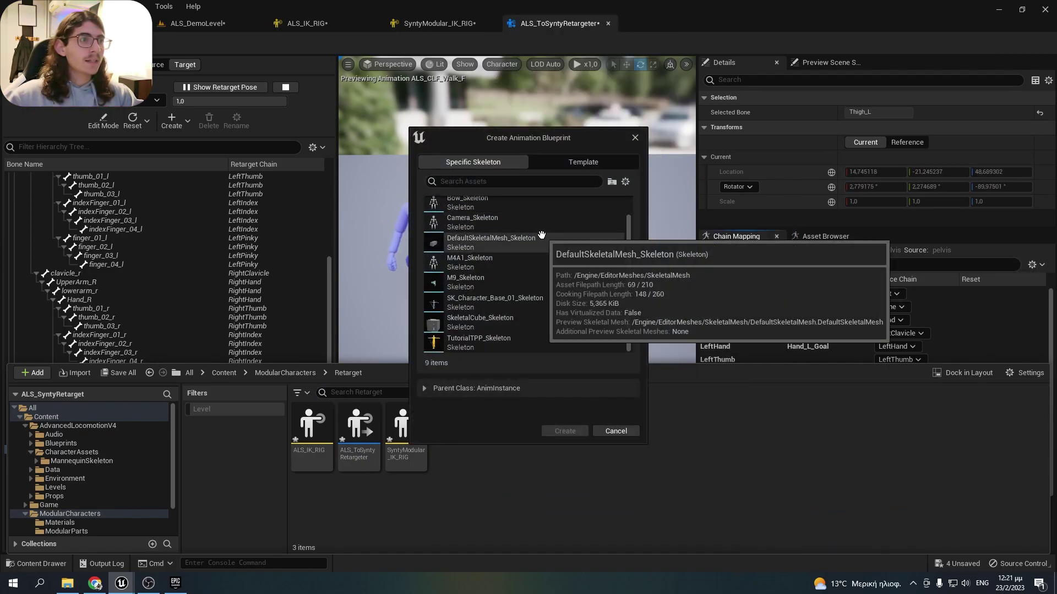
left_click(532, 302)
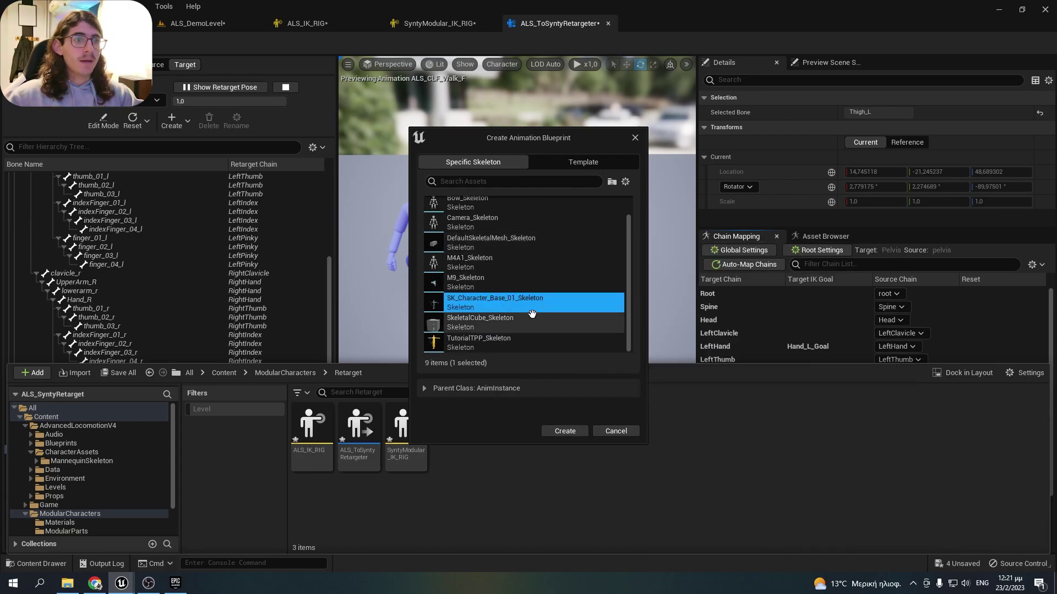
left_click(573, 432)
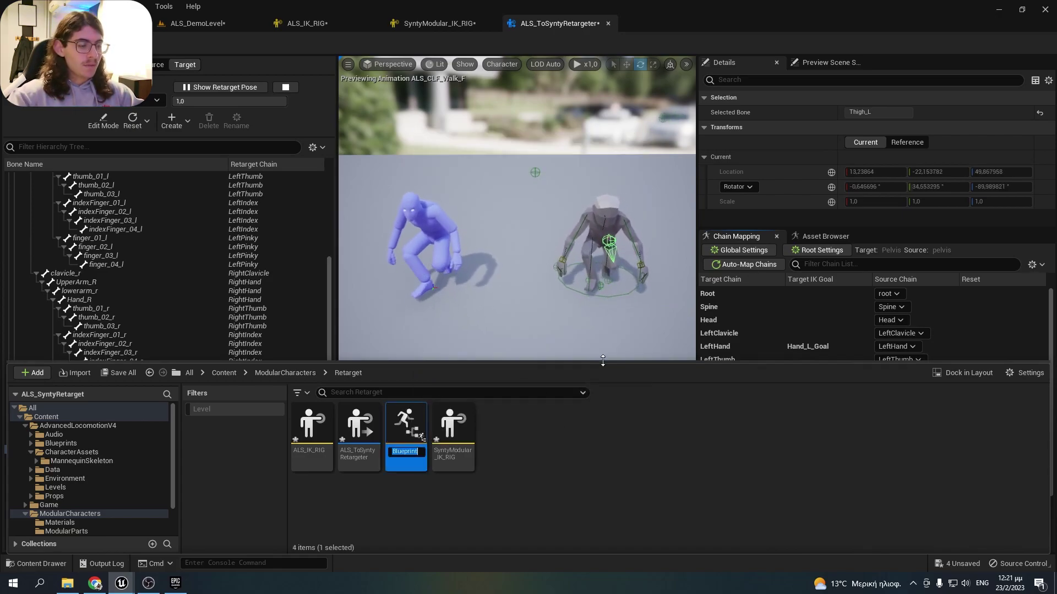
type("ABP_")
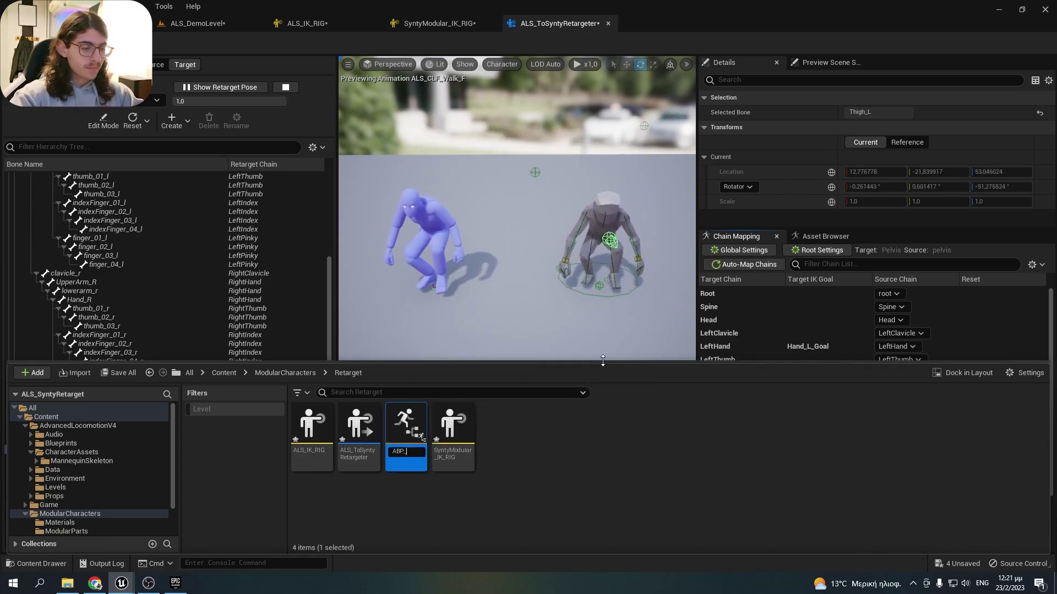
type("Synty")
key("Return")
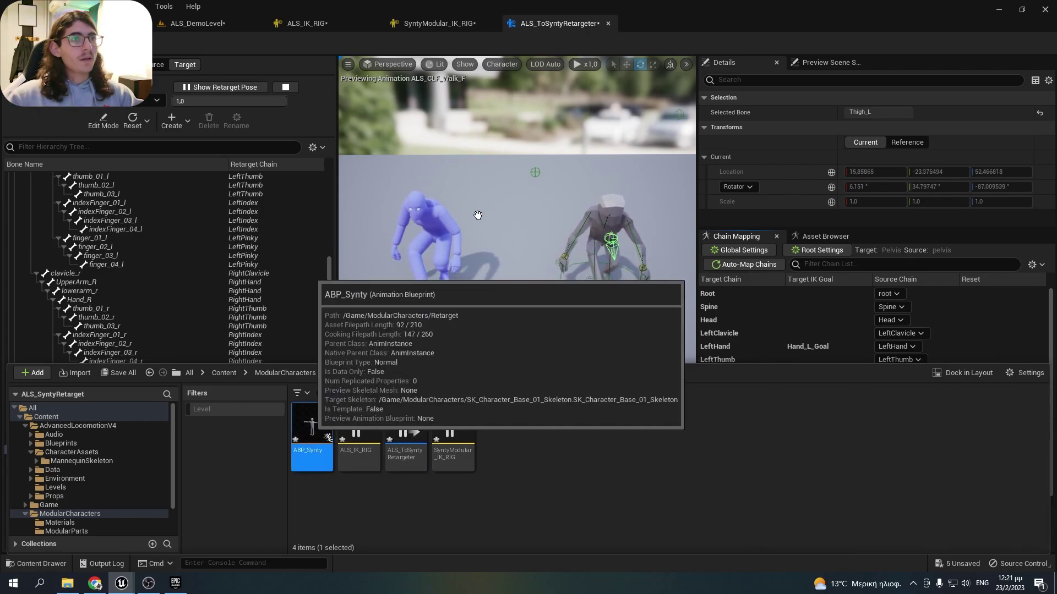
Open ABP_Synty and add a Retarget Pose From Mesh node to its AnimGraph.
double_click(312, 429)
right_click_drag(491, 223, 631, 157)
right_click(421, 242)
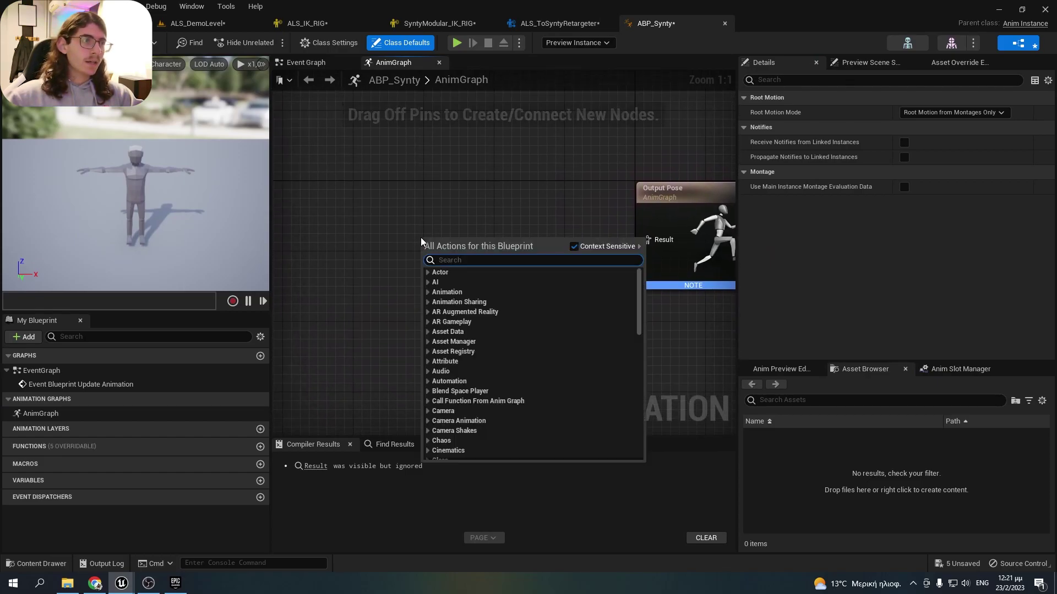
type("retarget")
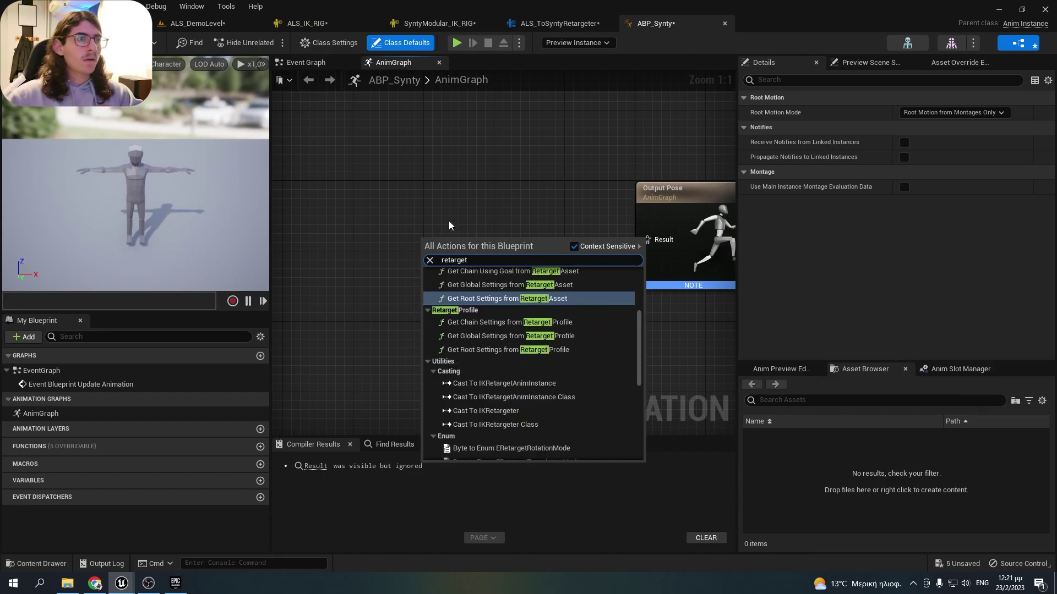
scroll(533, 317, "up", 3)
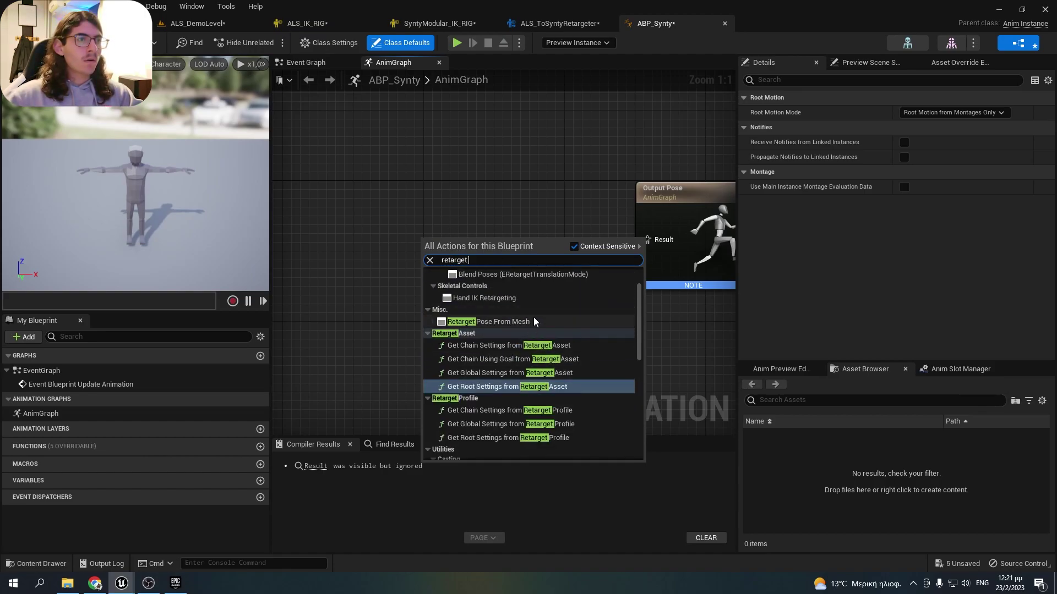
left_click(530, 323)
Assign ALS_ToSyntyRetargeter to the Retarget Pose From Mesh node, connect it to the Output Pose result, and compile.
left_click(495, 256)
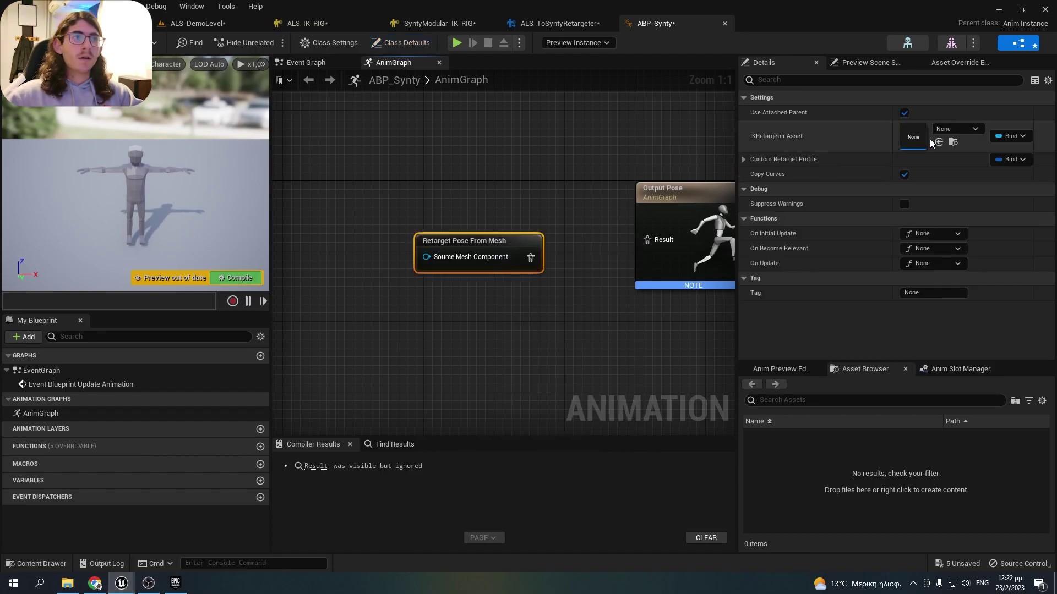
left_click(967, 132)
left_click(954, 256)
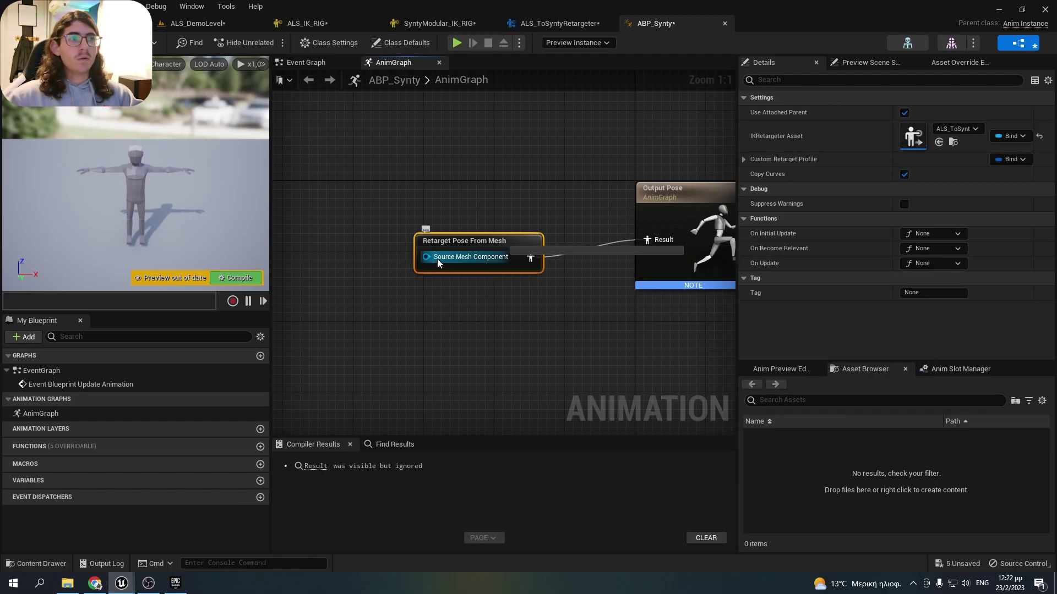
left_click_drag(457, 247, 458, 242)
left_click(251, 278)
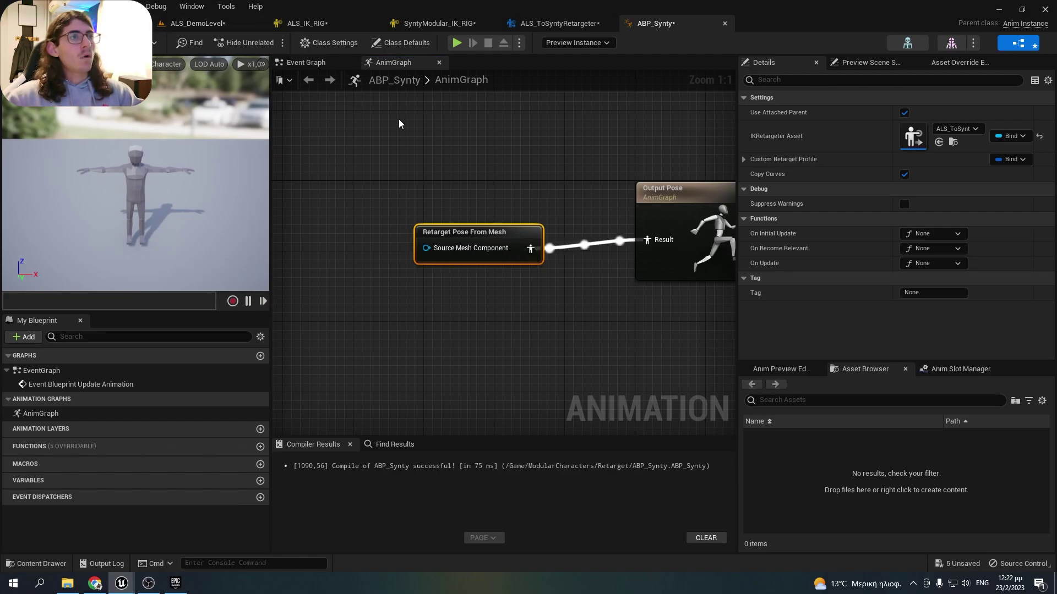
Open the ALS_AnimMan_CharacterBP blueprint from within the AdvancedLocomotionV4 content folder.
key("ctrl+space")
left_click(235, 231)
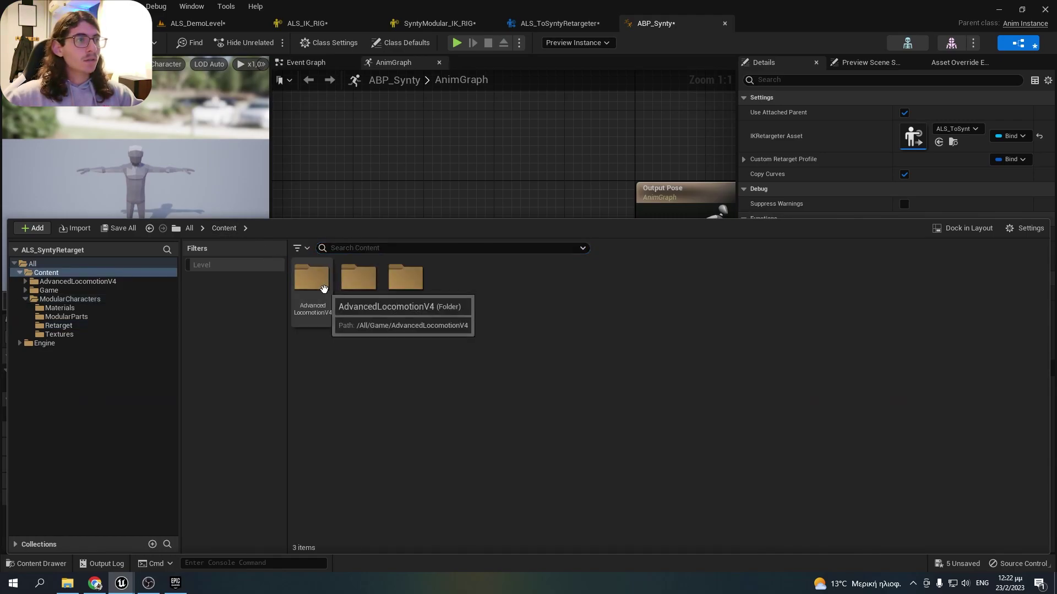
double_click(311, 278)
double_click(359, 278)
double_click(453, 278)
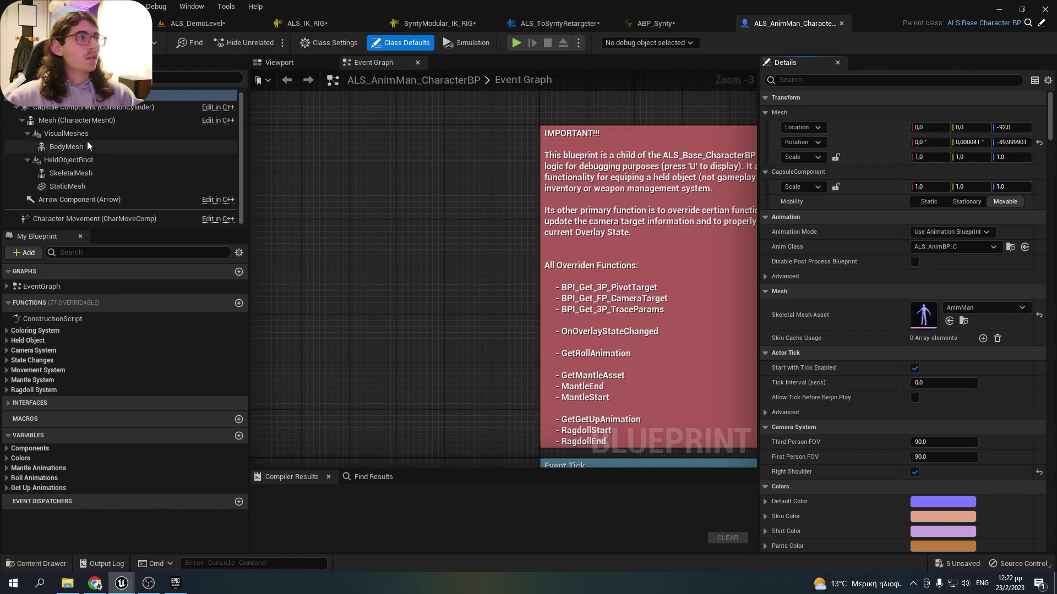
Add a Skeletal Mesh component named Synty as a child of the character's Mesh (CharacterMesh0) component.
left_click(71, 120)
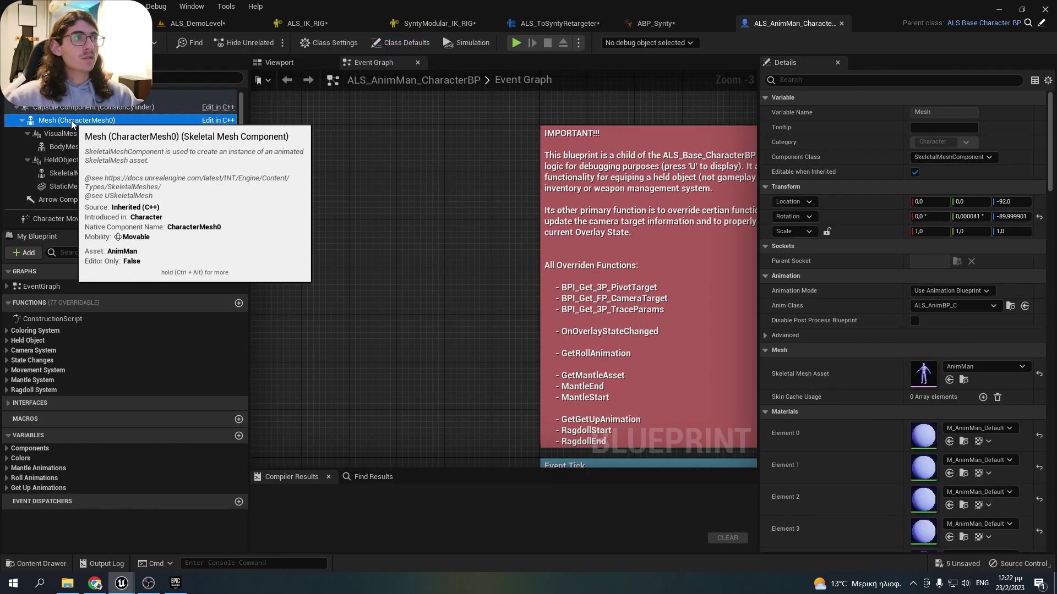
right_click(72, 121)
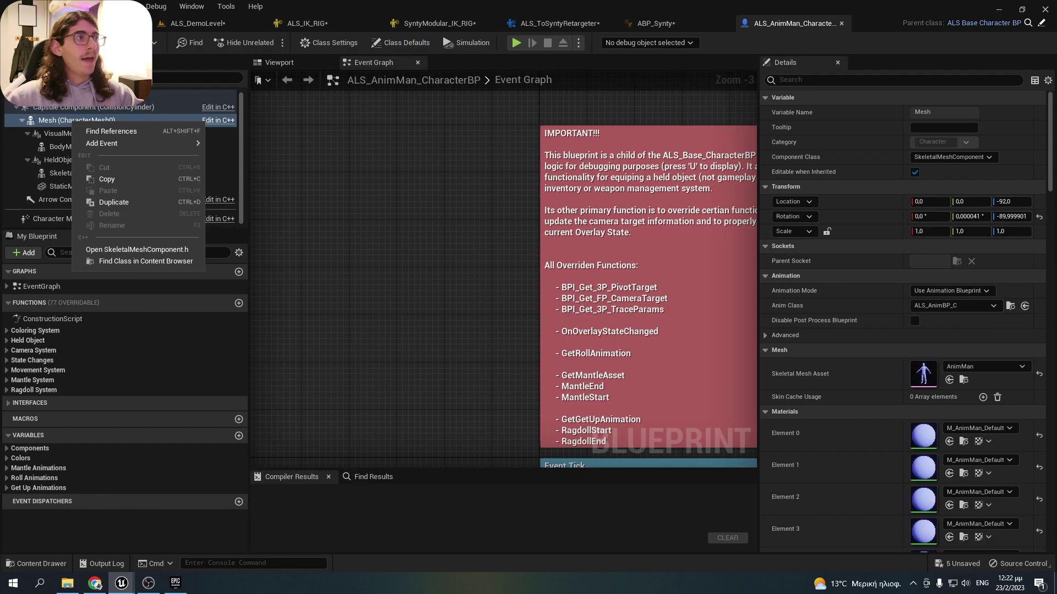
left_click(23, 78)
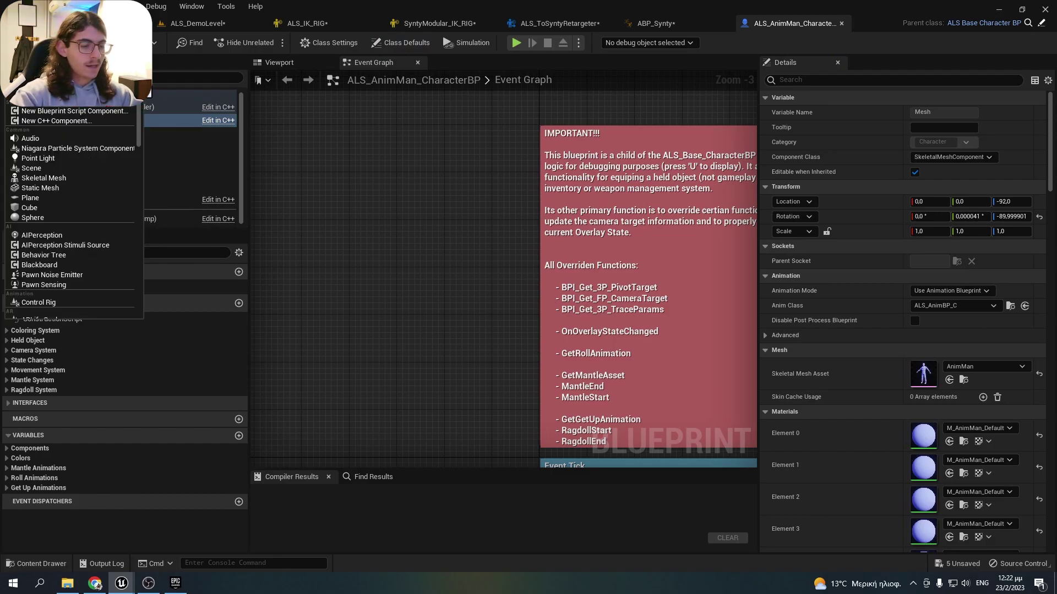
type("skeleta")
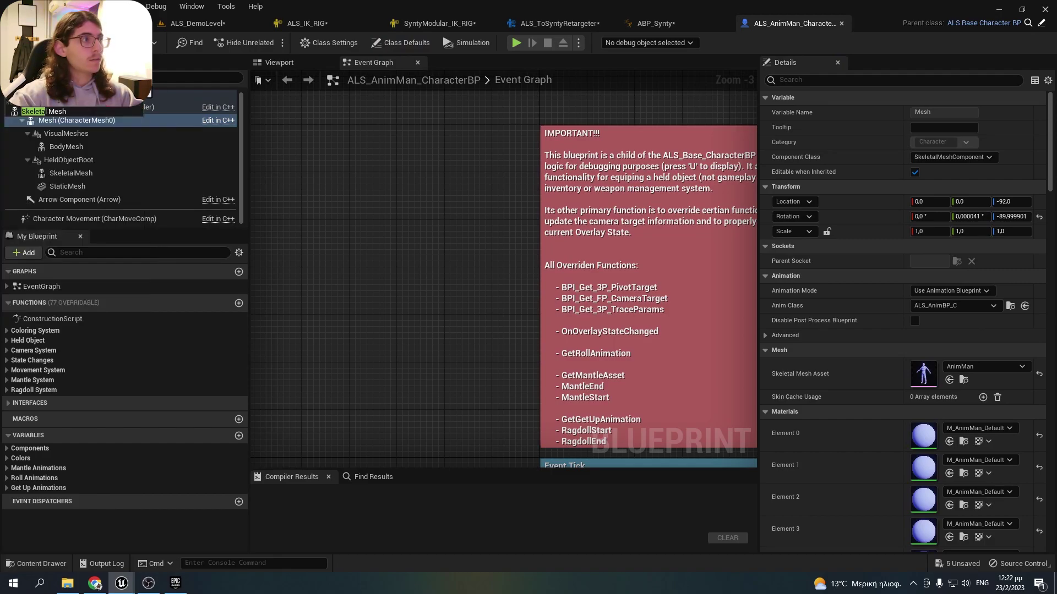
left_click(47, 112)
type("Synty")
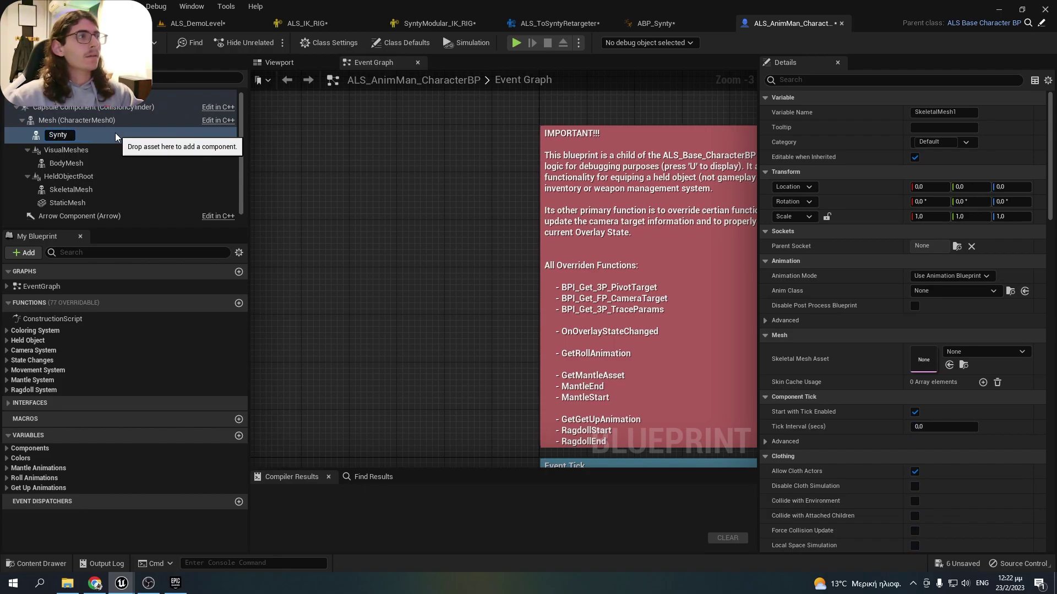
key("Return")
Set the Synty component's skeletal mesh asset to SK_Character_Base_01_Mesh and its anim class to ABP_Synty.
left_click(950, 353)
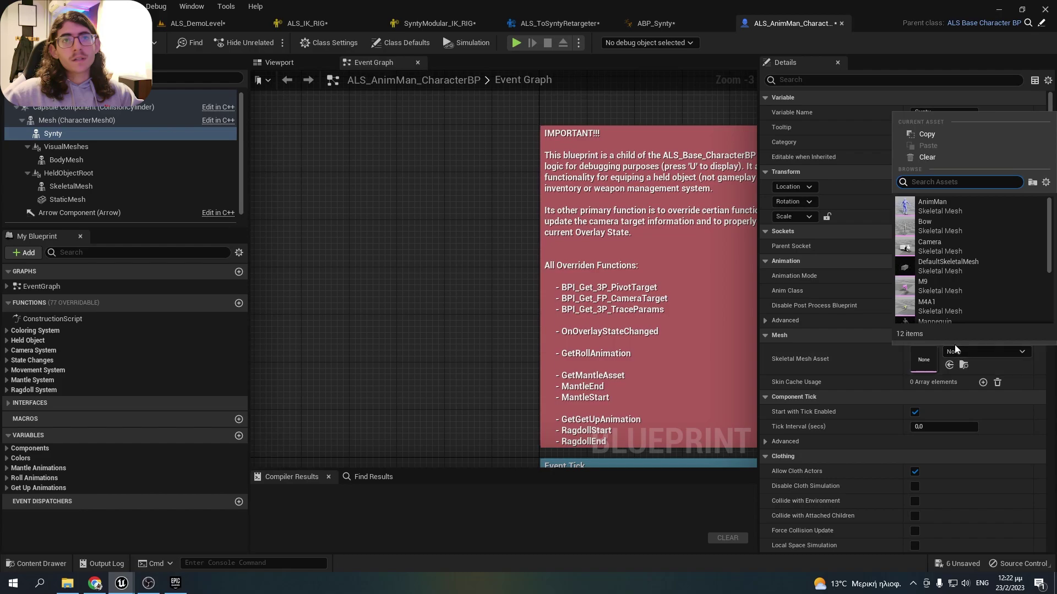
scroll(978, 268, "down", 5)
left_click(982, 253)
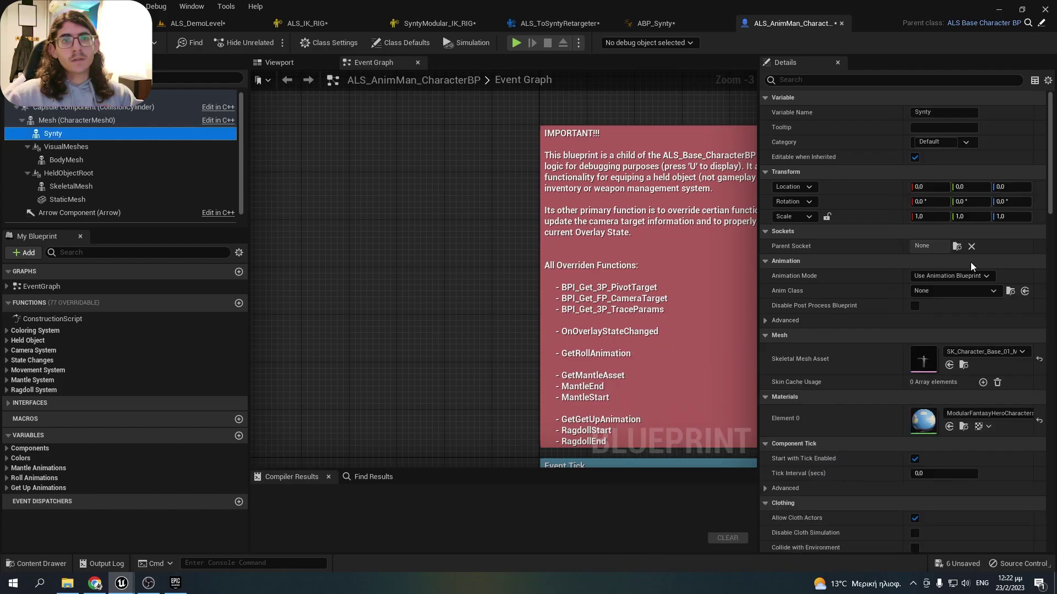
left_click(963, 293)
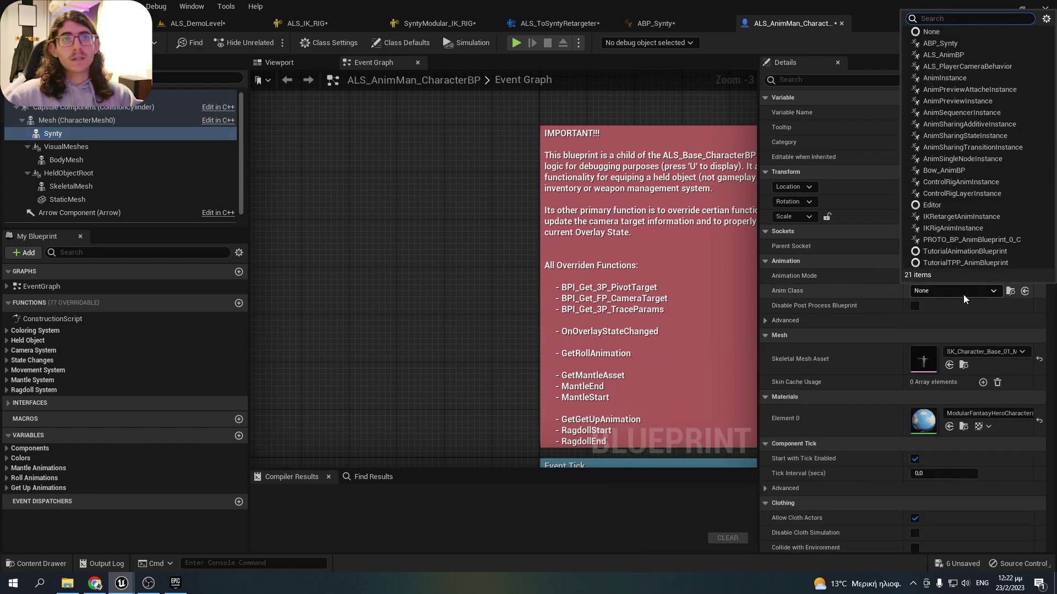
left_click(952, 43)
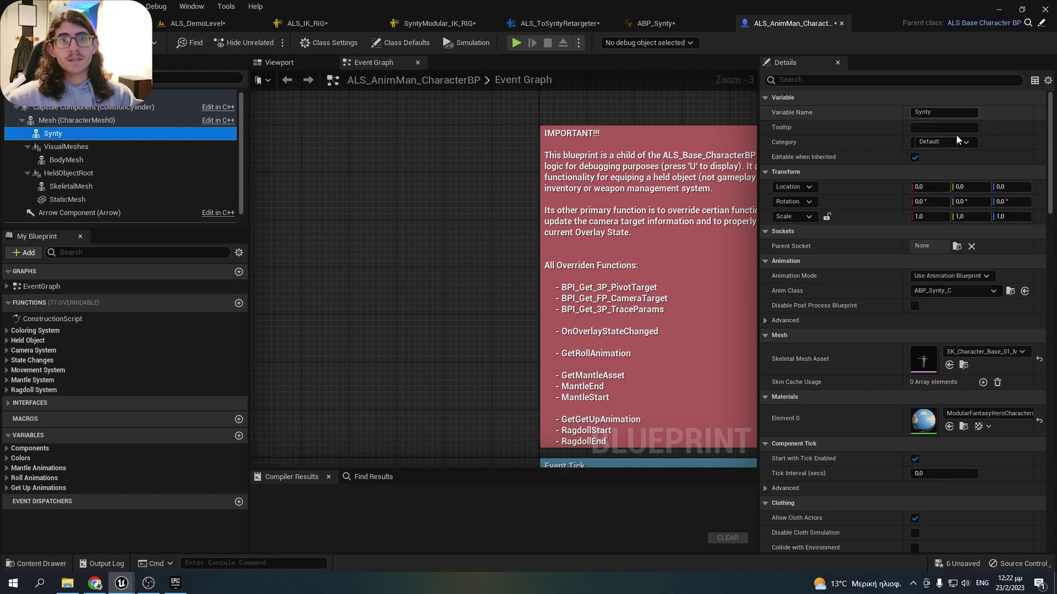
Turn off Visible in the rendering settings of the Mesh (CharacterMesh0) component.
left_click(80, 121)
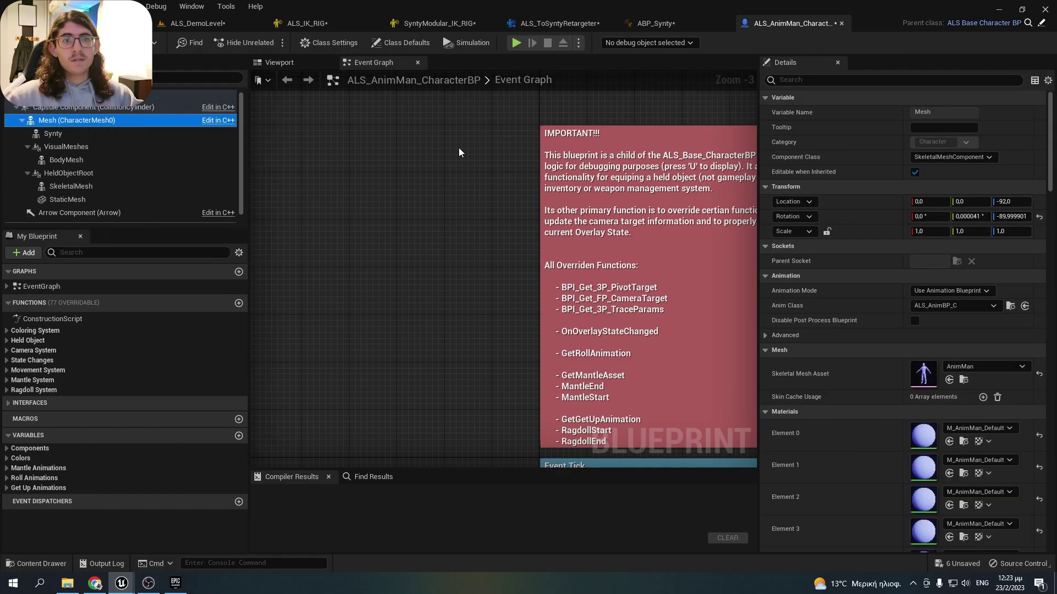
scroll(955, 343, "down", 5)
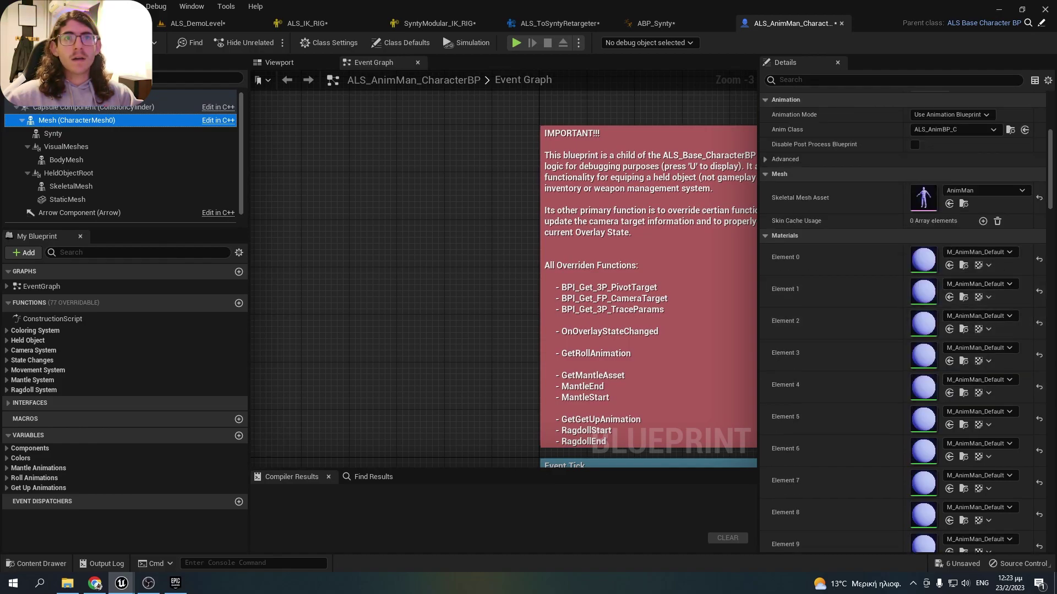
scroll(774, 305, "down", 15)
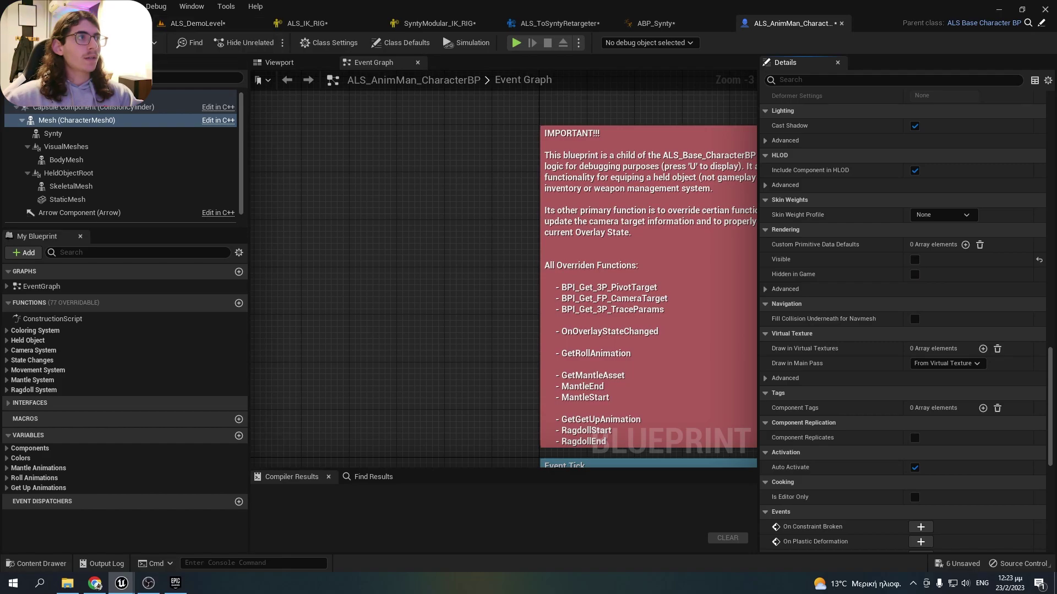
left_click(167, 47)
Play ALS_DemoLevel and run the Synty character forward to test the retargeted locomotion.
left_click(195, 23)
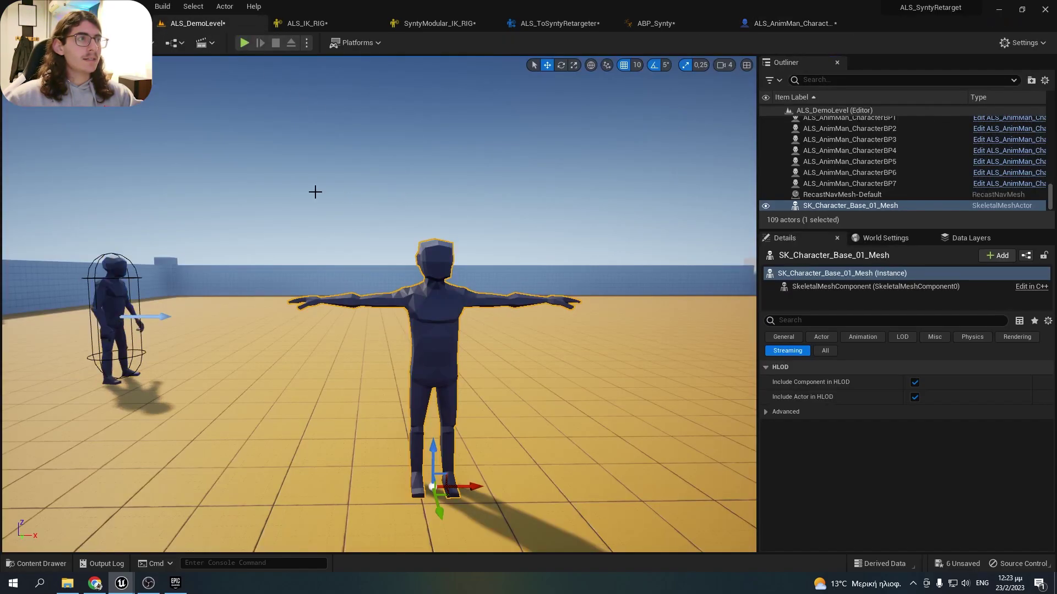
right_click_drag(315, 193, 185, 85)
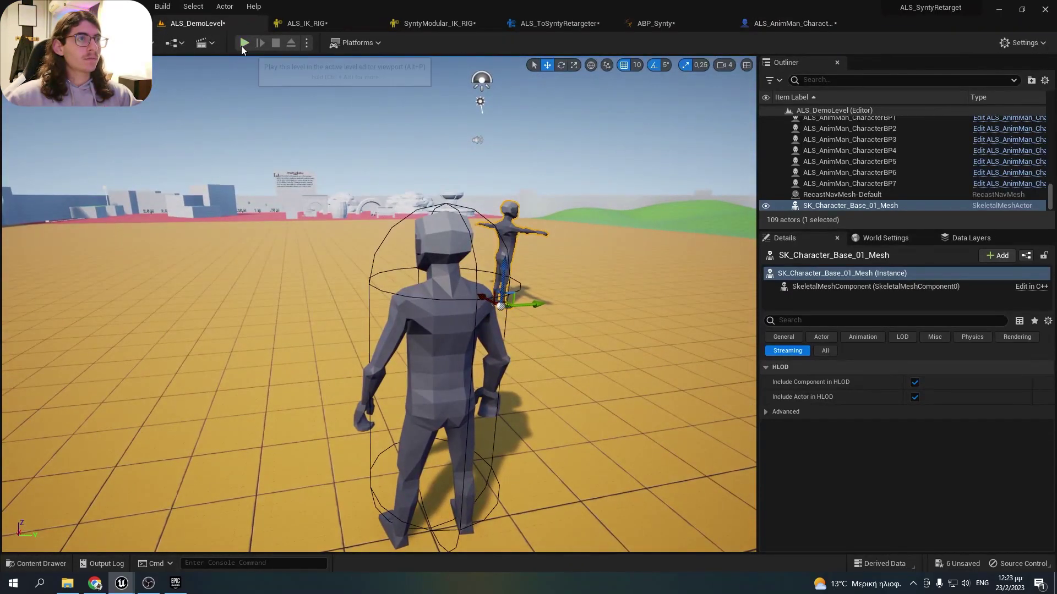
left_click(245, 42)
key("w")
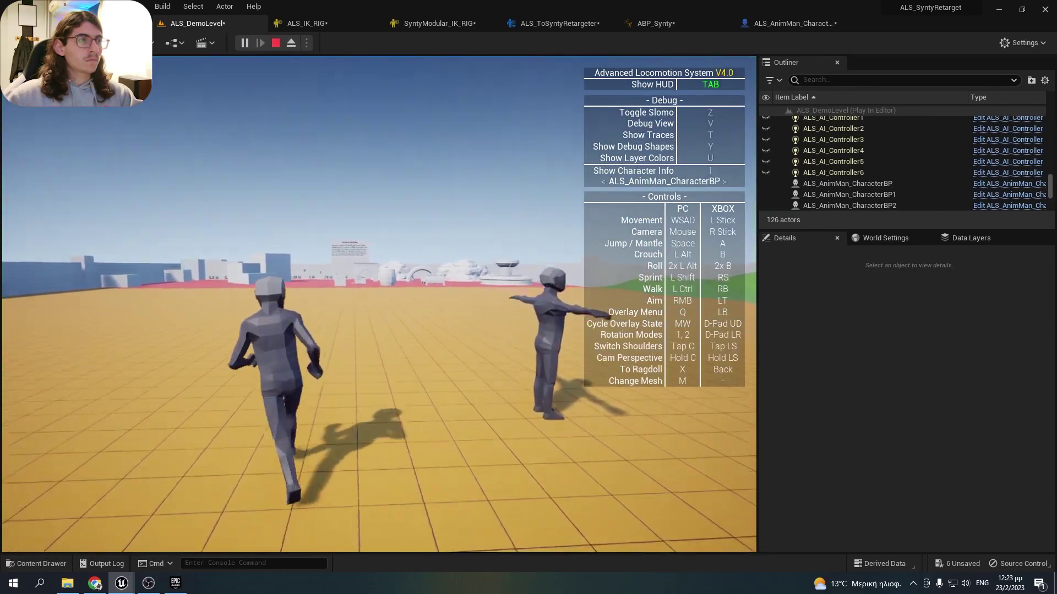
key("w")
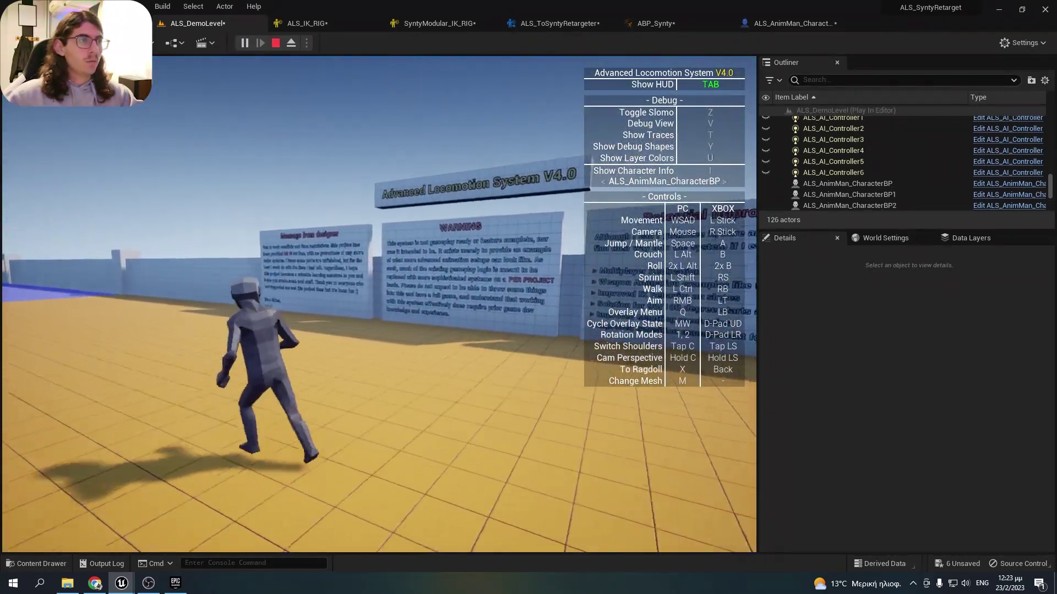
key("w")
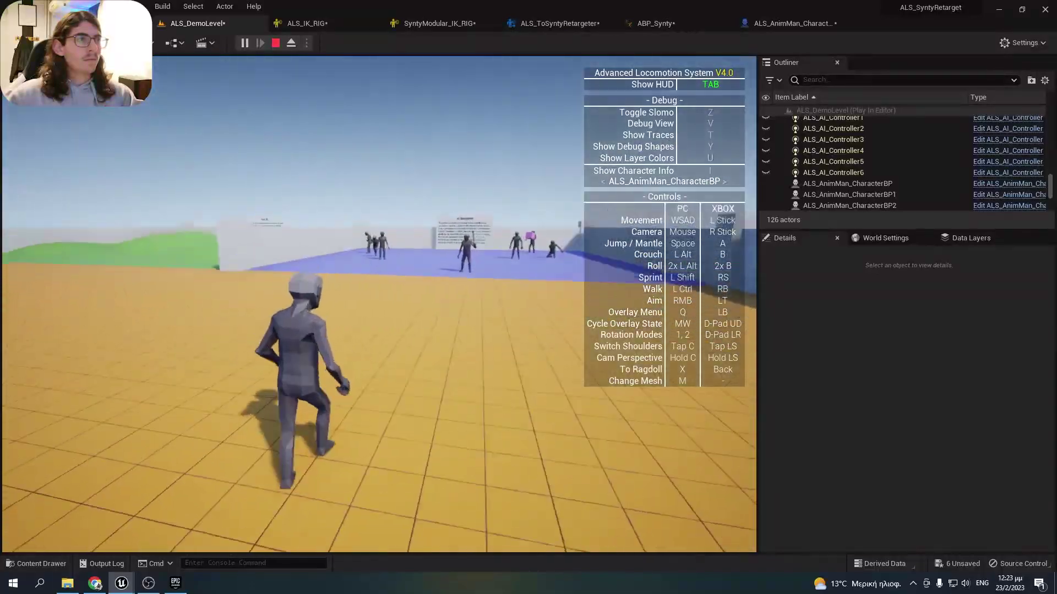
Run the Synty character forward through the demo level and test its roll animation.
key("w")
key("alt")
key("alt")
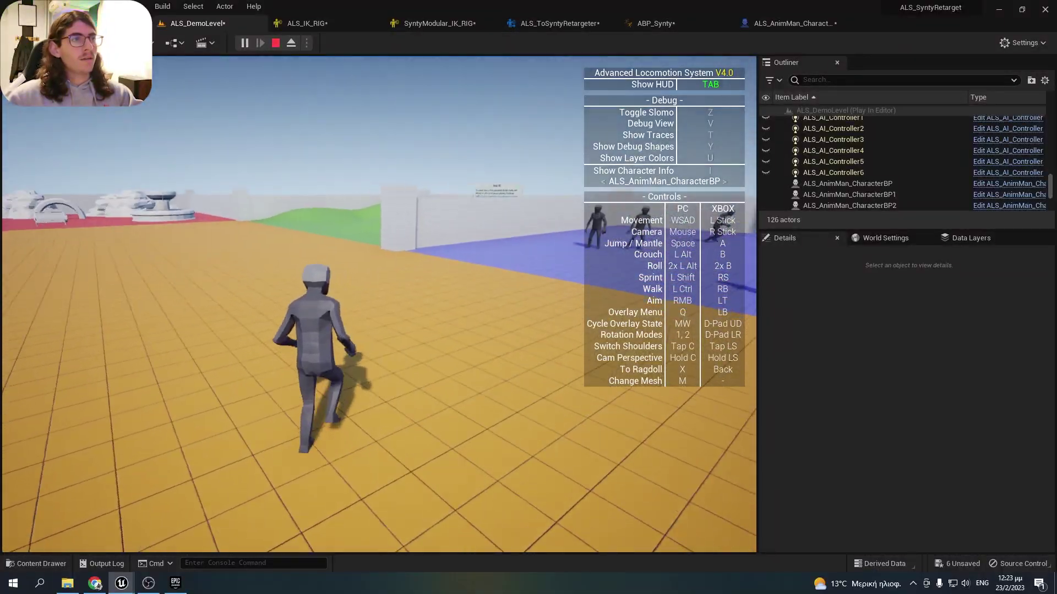
key("w")
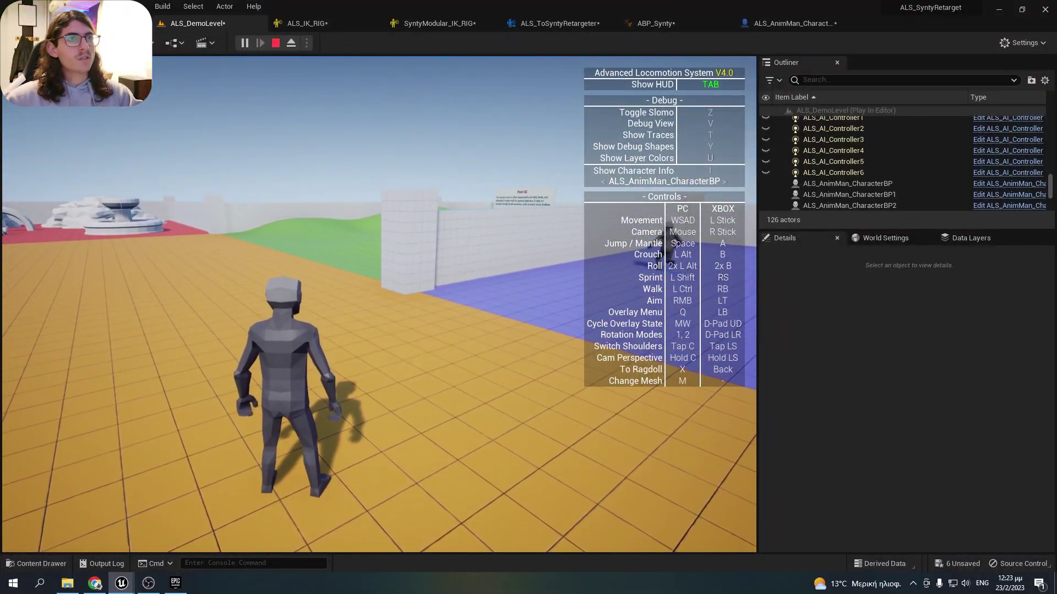
Hide the HUD, switch the character's overlay state to Pistol 1H and aim, and change to an unarmed overlay.
key("Tab")
key("q")
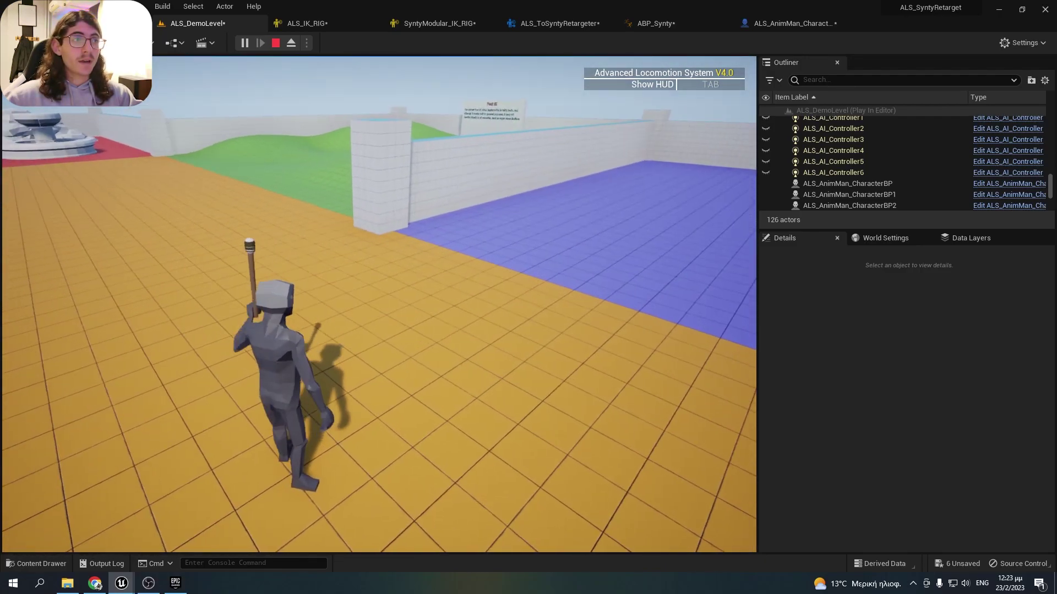
key("q")
scroll(415, 386, "up", 1)
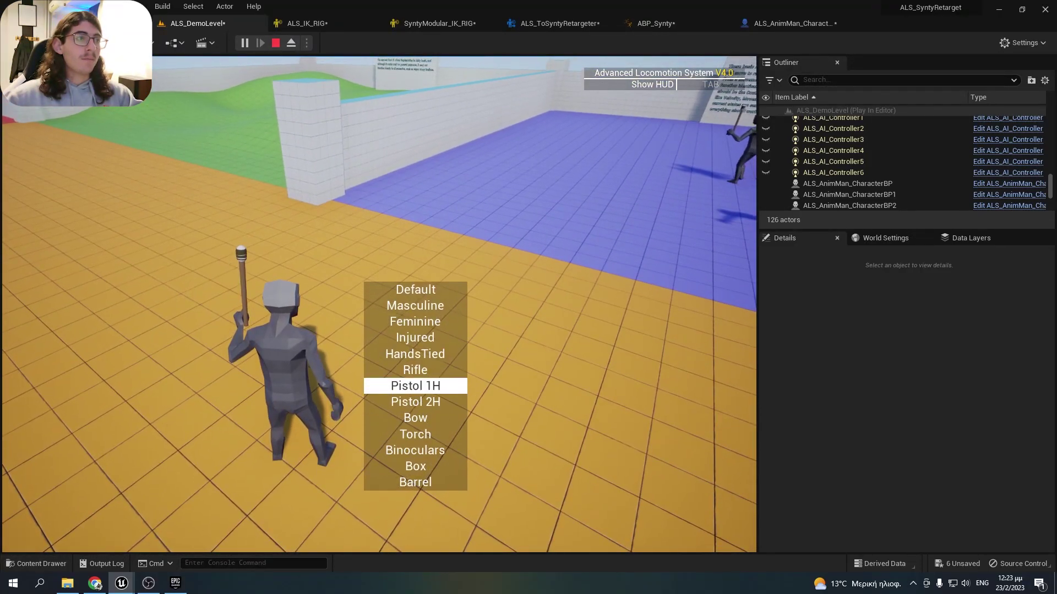
right_click(380, 304)
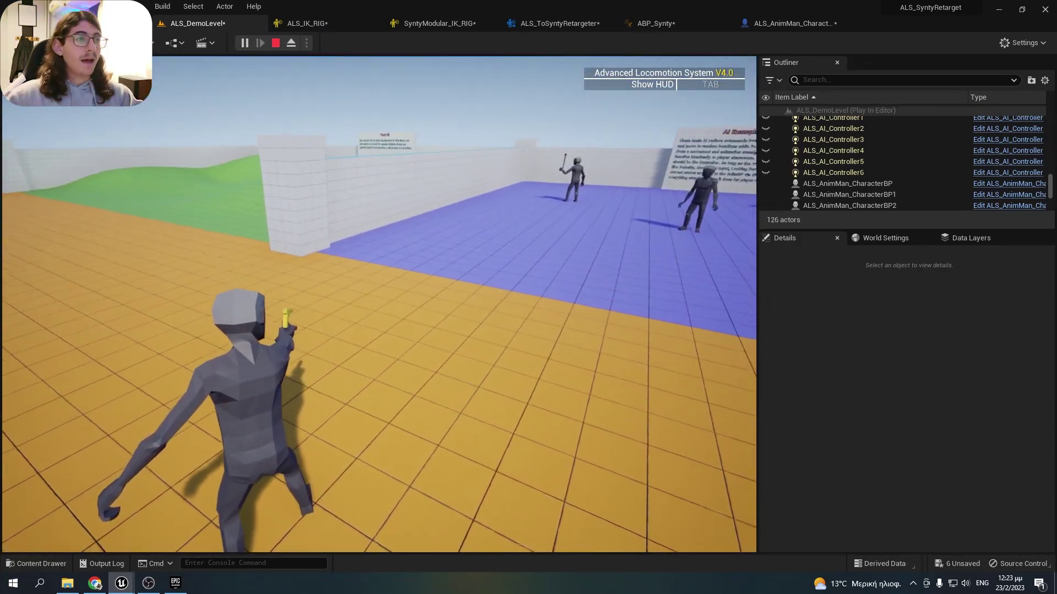
key("q")
scroll(379, 304, "up", 5)
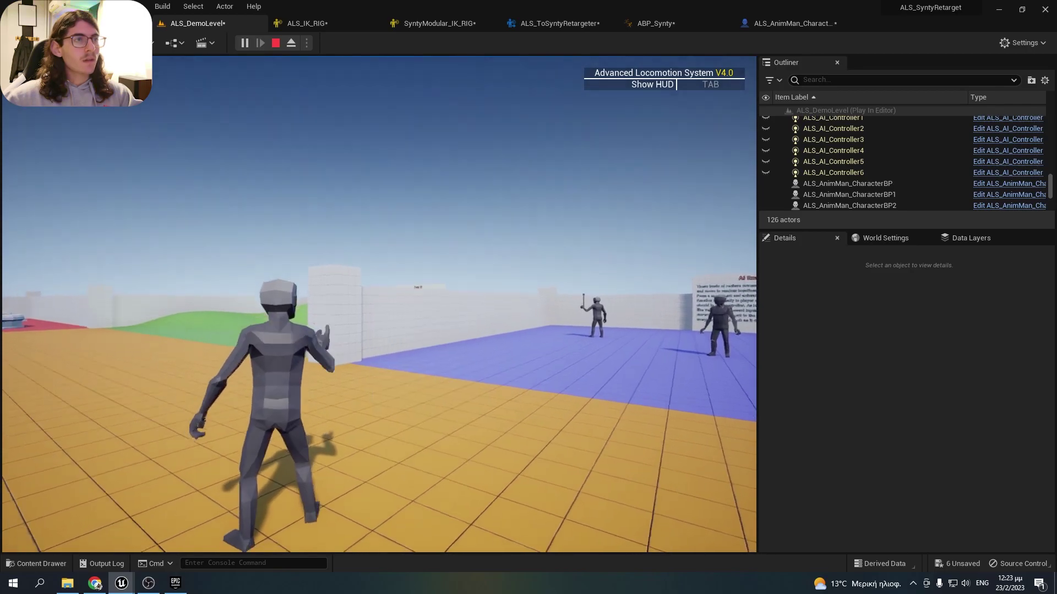
Test running, jumping and mantling over the level's walls with the Synty character, and stop the play session.
key("w")
key("w")
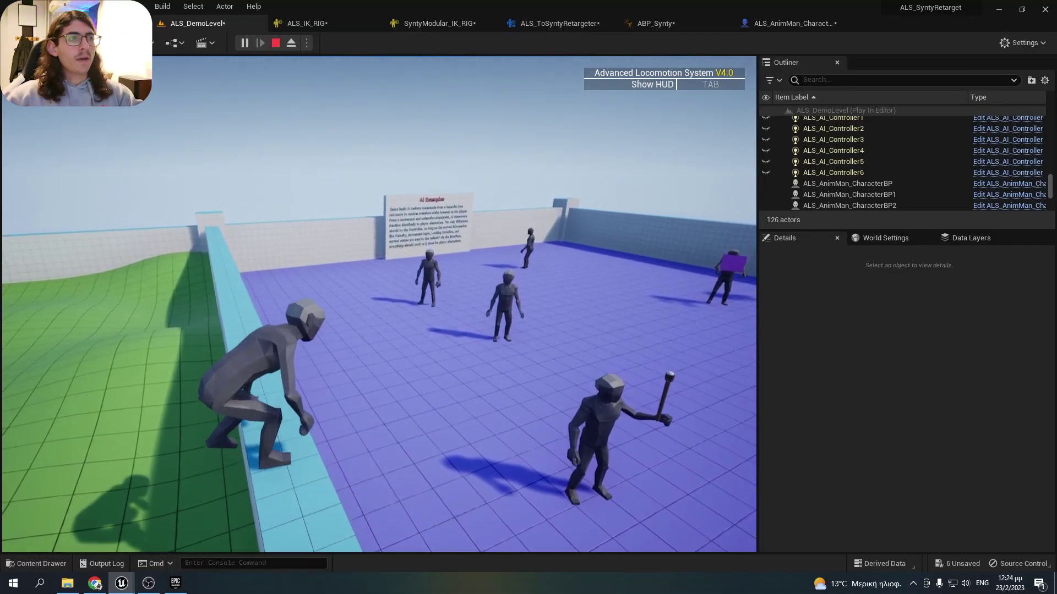
key("c")
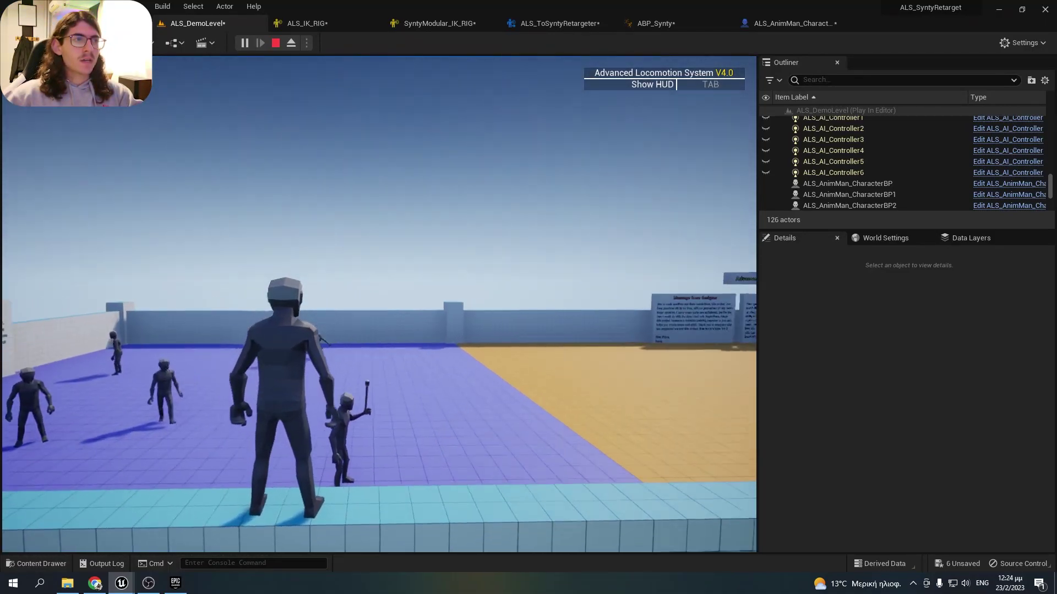
key("w")
key("space")
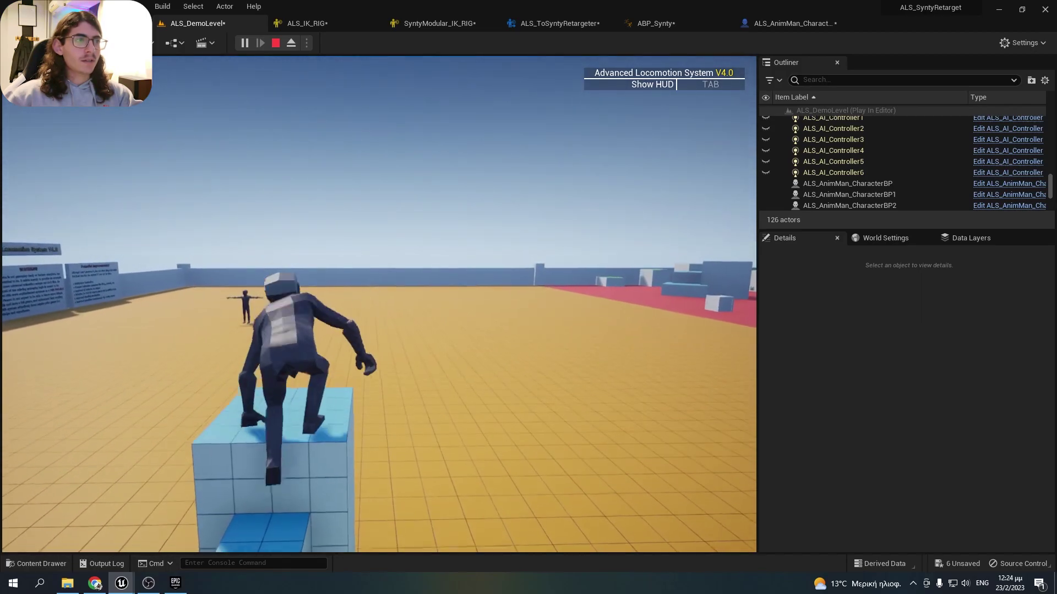
key("w")
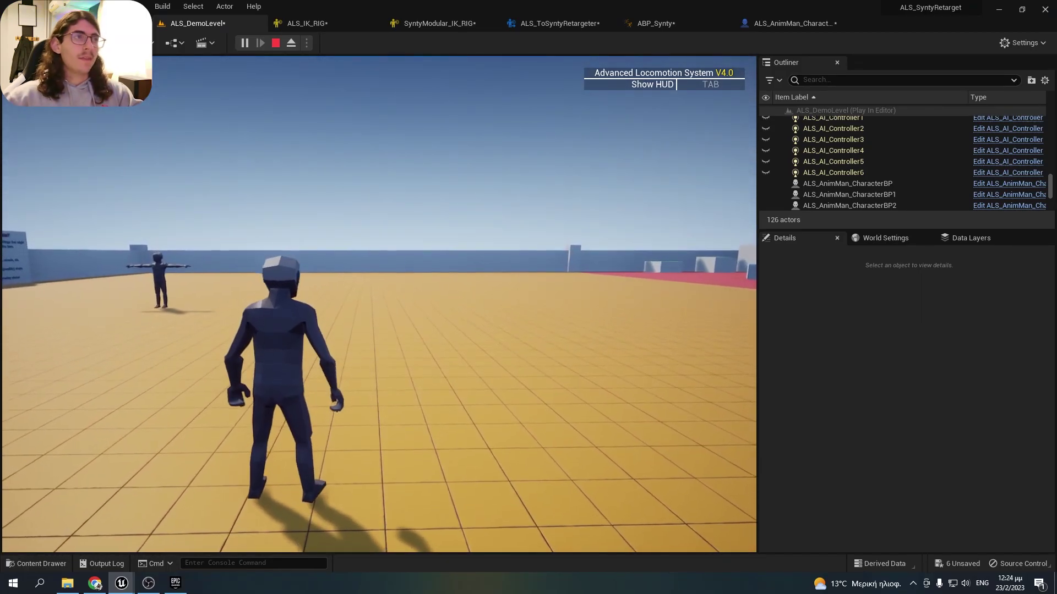
key("w")
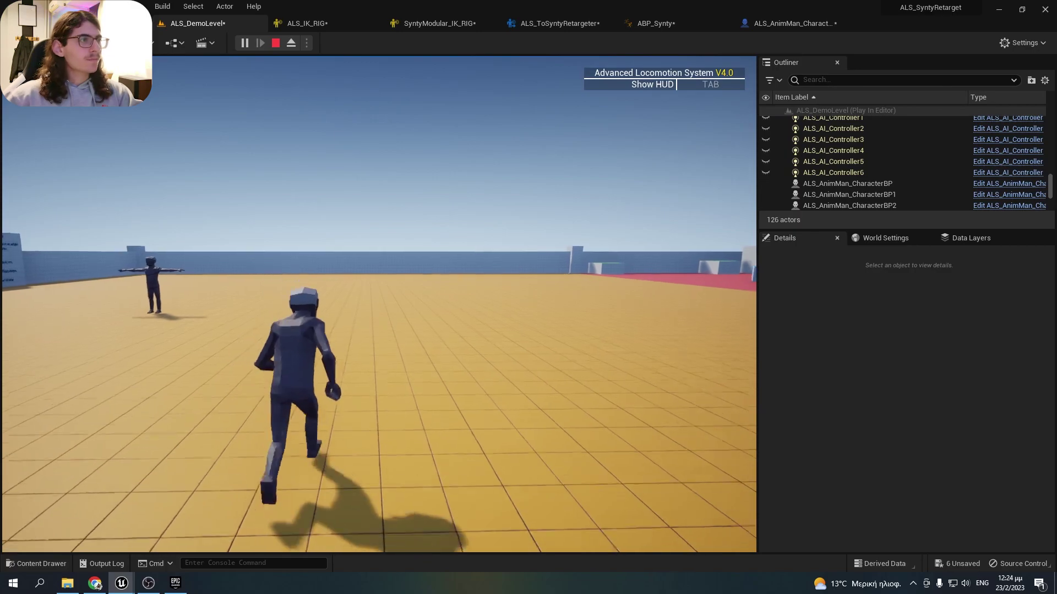
key("Escape")
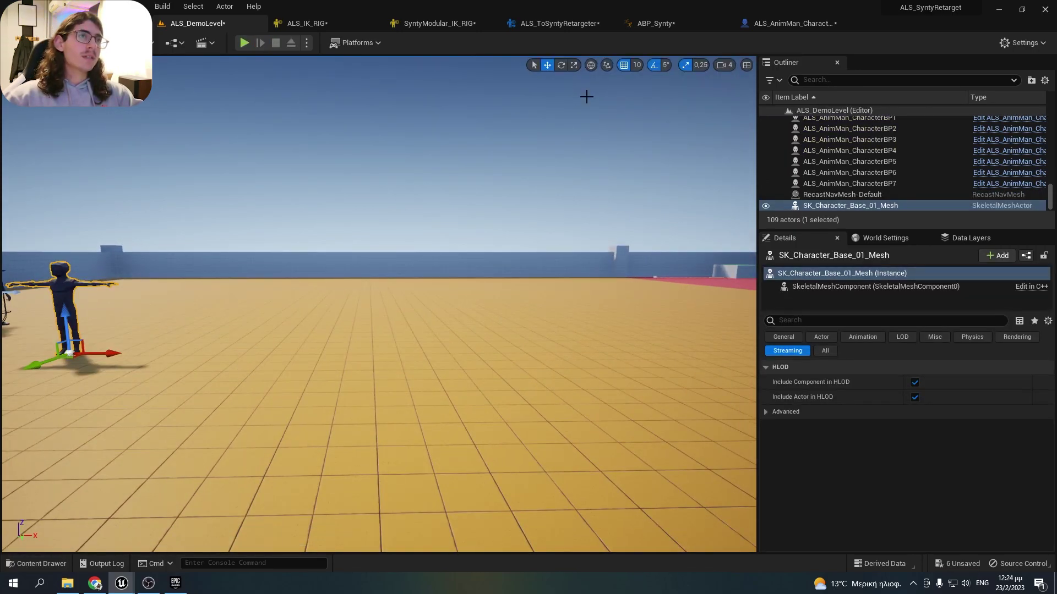
Make room between Retarget Pose From Mesh and Output Pose in ABP_Synty's AnimGraph and add an IK Rig node there.
left_click(642, 26)
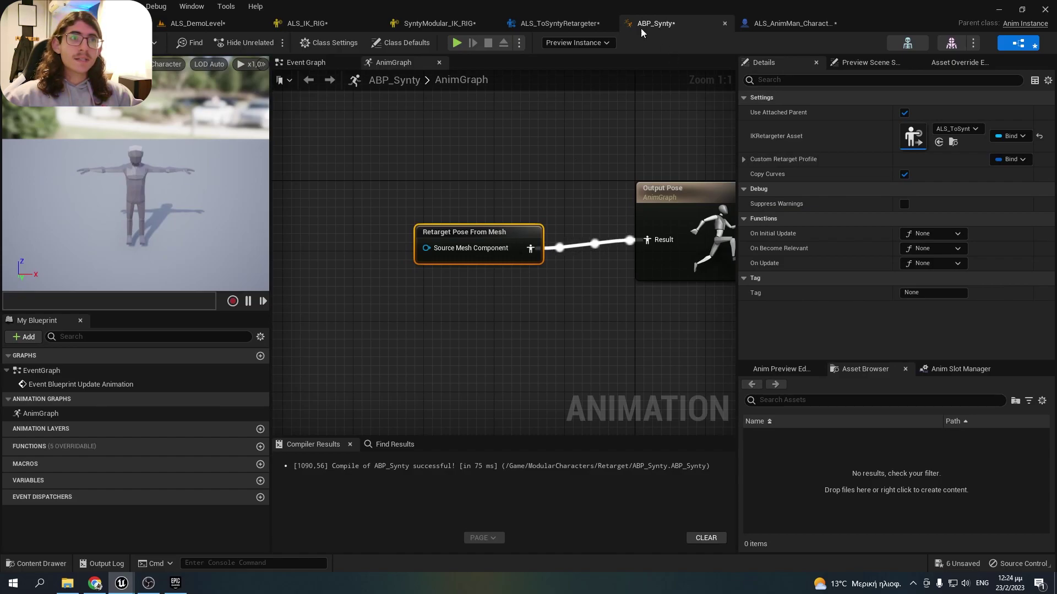
left_click_drag(496, 231, 358, 226)
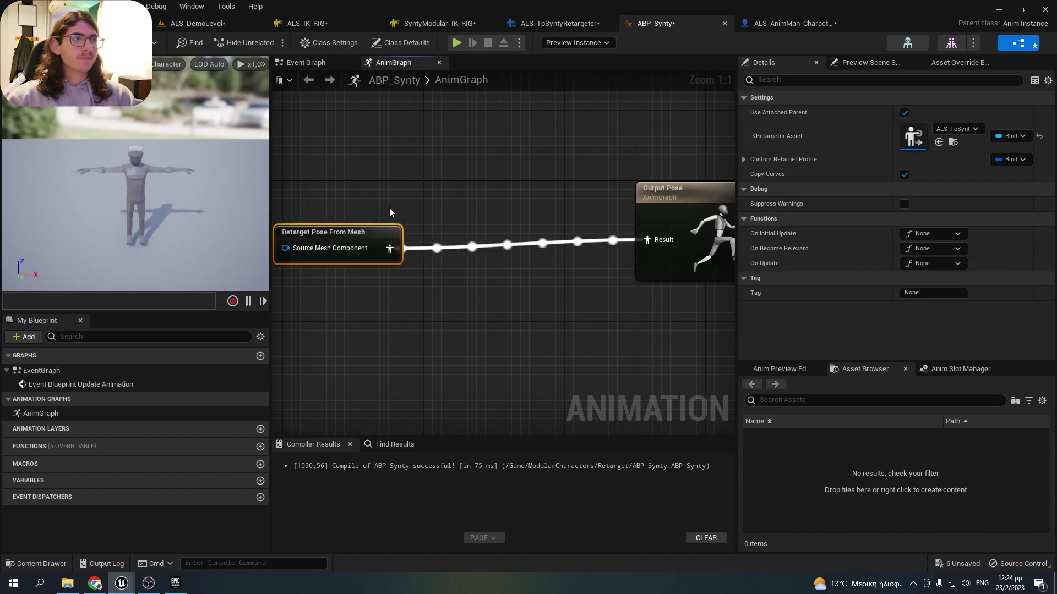
right_click_drag(397, 199, 521, 195)
left_click_drag(495, 228, 454, 220)
right_click_drag(509, 188, 349, 177)
right_click(419, 219)
type("ik")
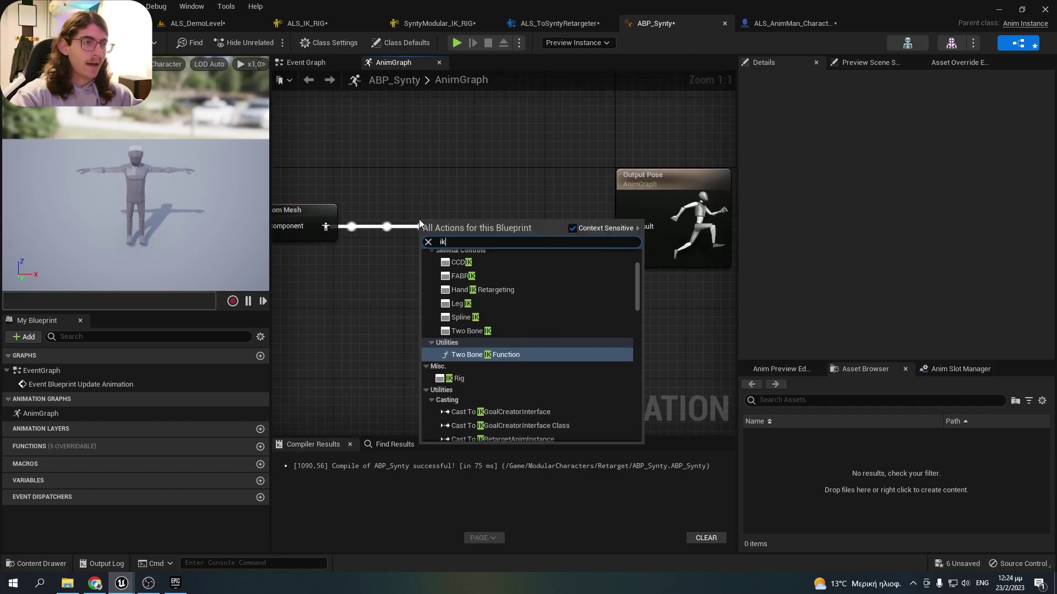
type(" rig")
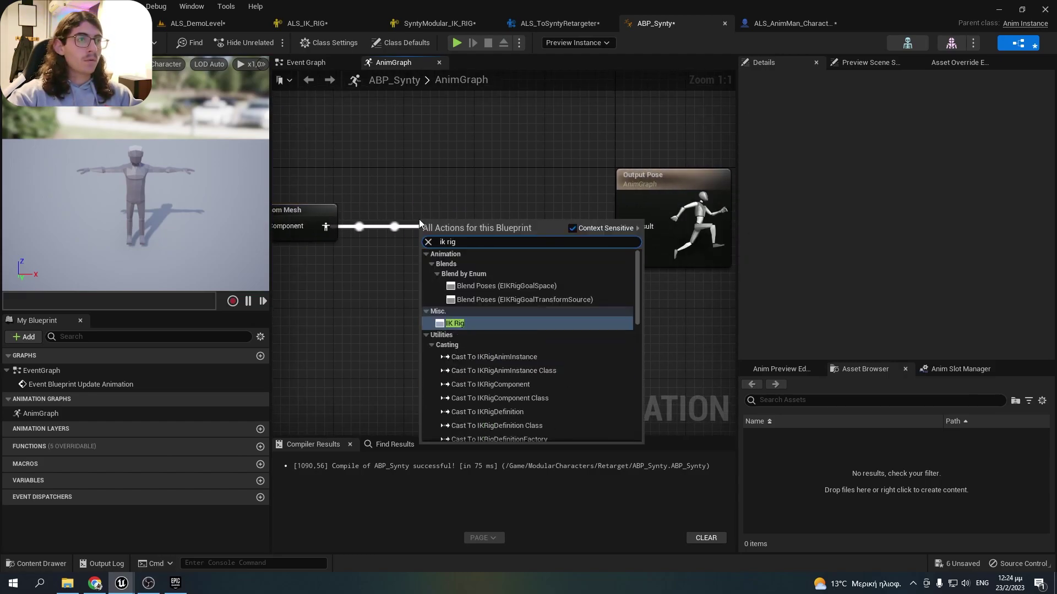
key("Return")
Set the IK Rig node's rig definition asset to SyntyModular_IK_RIG and connect the retargeted pose to its Source.
left_click(467, 220)
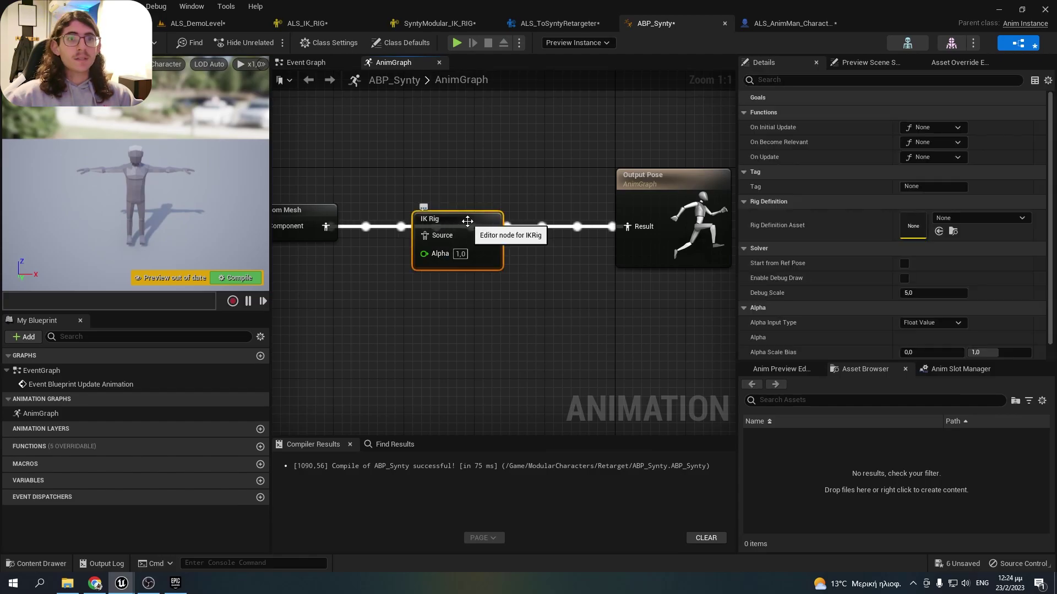
left_click(972, 217)
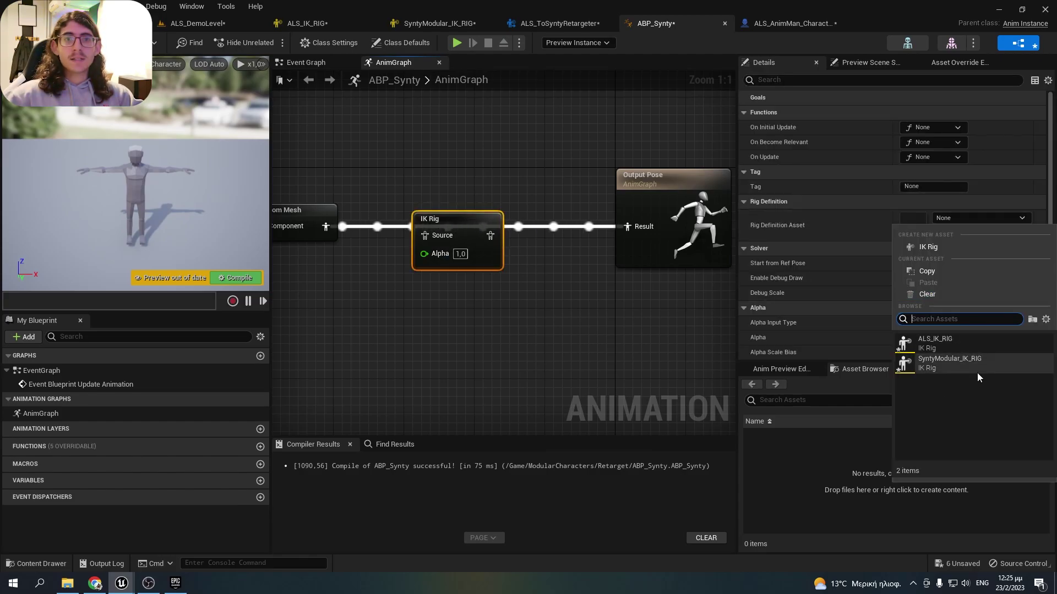
left_click(976, 370)
left_click_drag(424, 235, 332, 229)
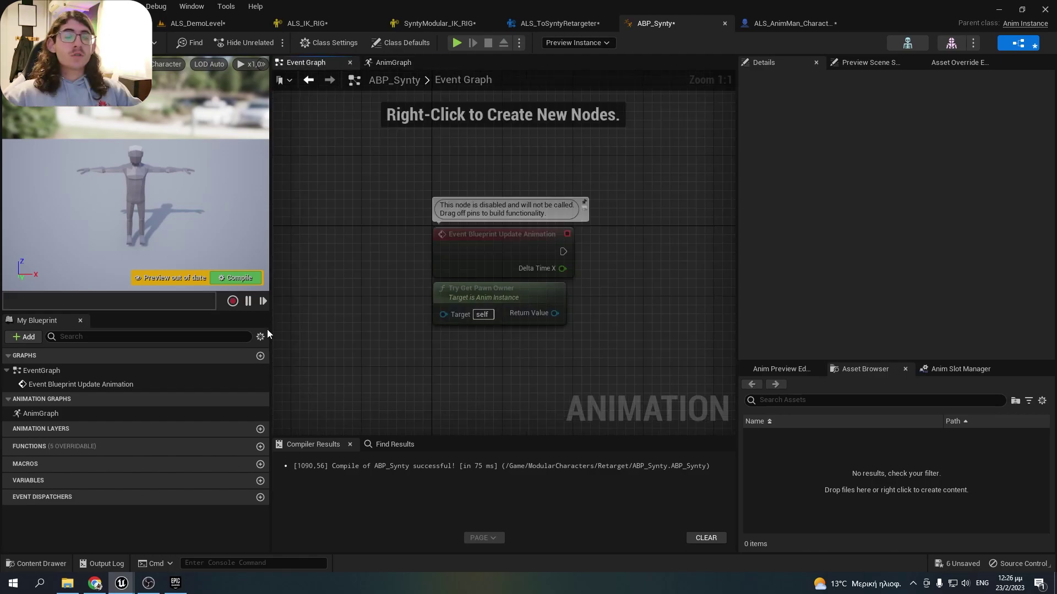
Add an Event Blueprint Initialize Animation node above the update event in ABP_Synty's Event Graph.
right_click_drag(475, 146, 417, 290)
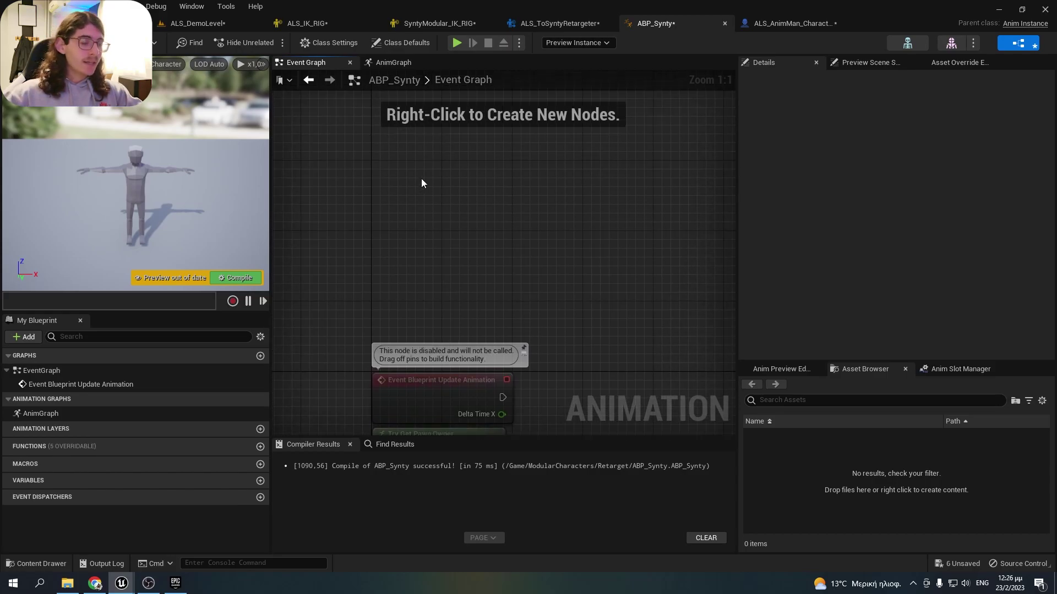
right_click(421, 181)
type("initia")
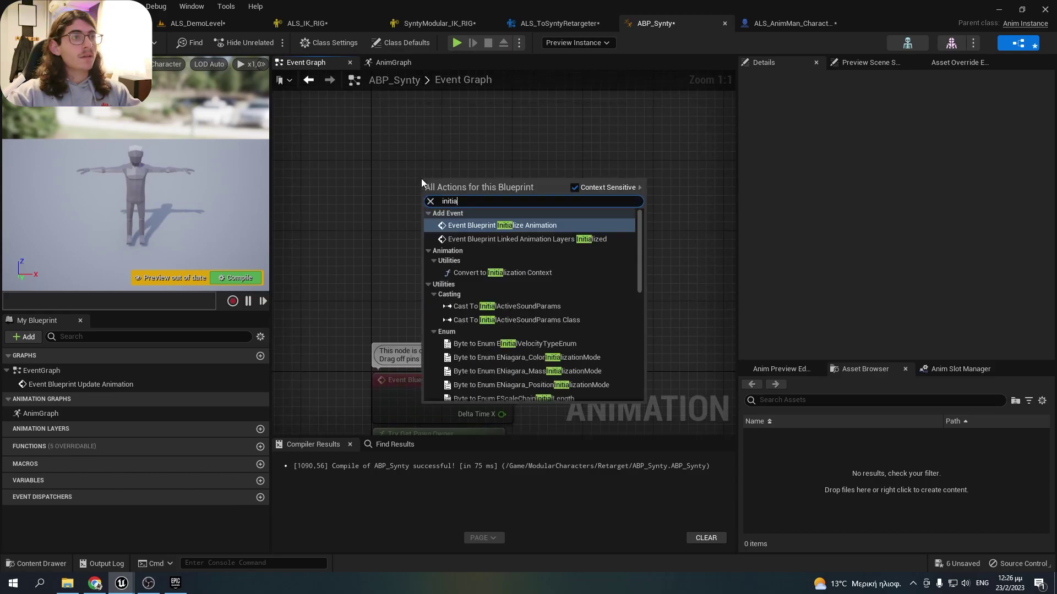
key("Return")
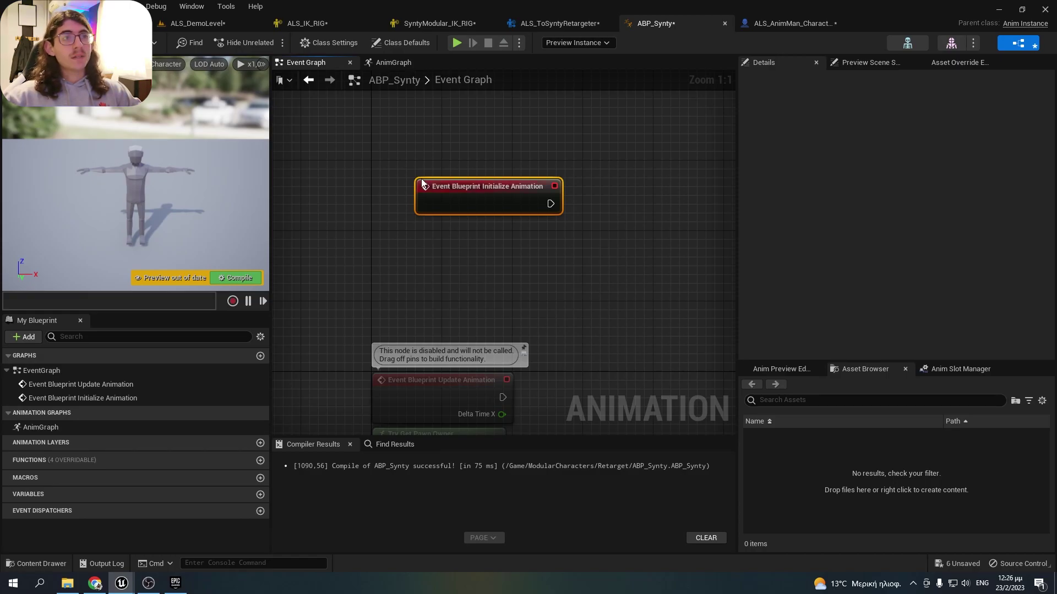
left_click_drag(481, 199, 442, 178)
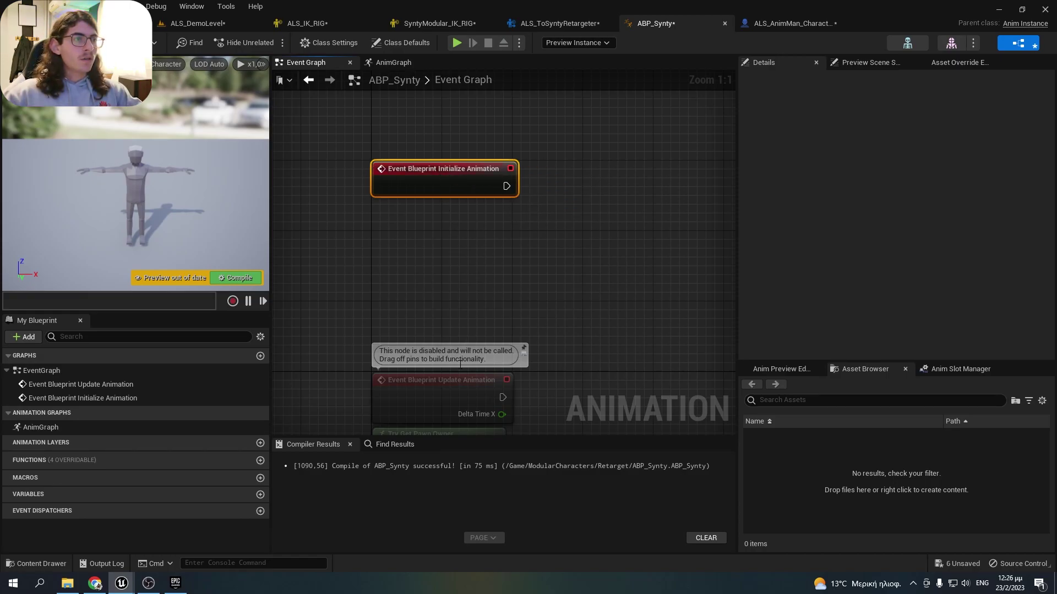
Cast Try Get Pawn Owner's return value to ALS_AnimMan_CharacterBP and run the cast from the initialize animation event.
right_click_drag(440, 298, 402, 180)
left_click_drag(398, 342, 549, 211)
type("cast")
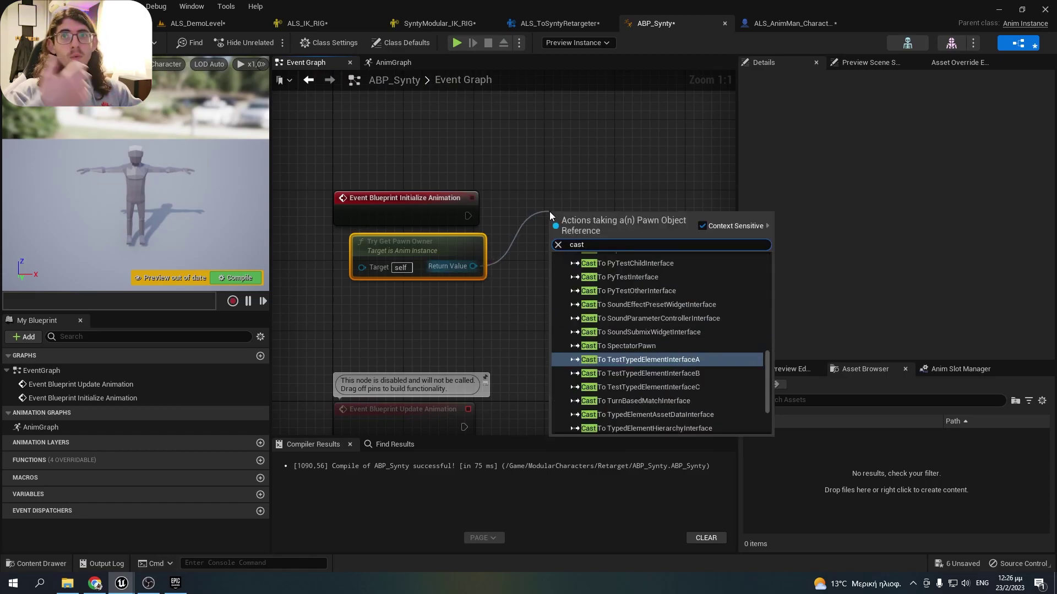
type(" als")
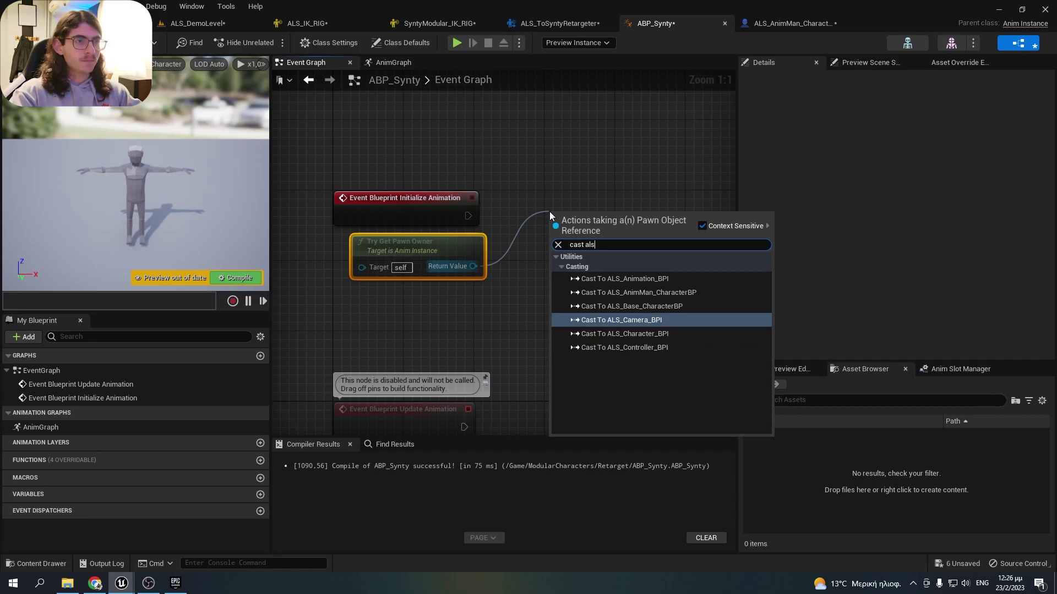
type(" animman")
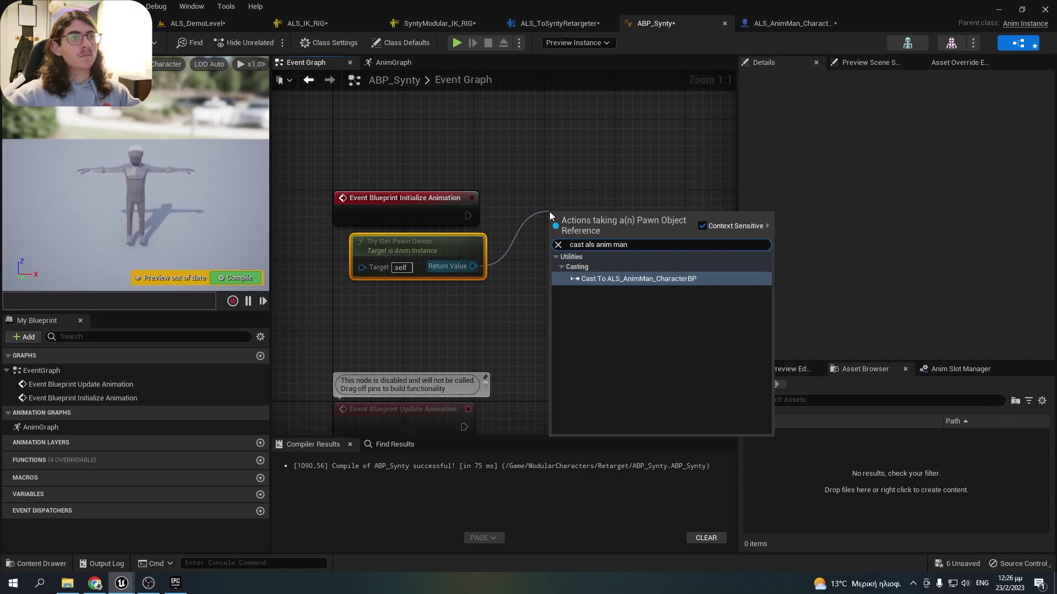
key("Return")
left_click_drag(559, 233, 469, 216)
left_click_drag(634, 228, 634, 211)
Promote the cast result to a variable named As ALS Anim Man Character BP, set after the cast.
right_click_drag(634, 211, 475, 212)
left_click_drag(542, 248, 652, 213)
left_click(622, 285)
right_click_drag(621, 271, 578, 231)
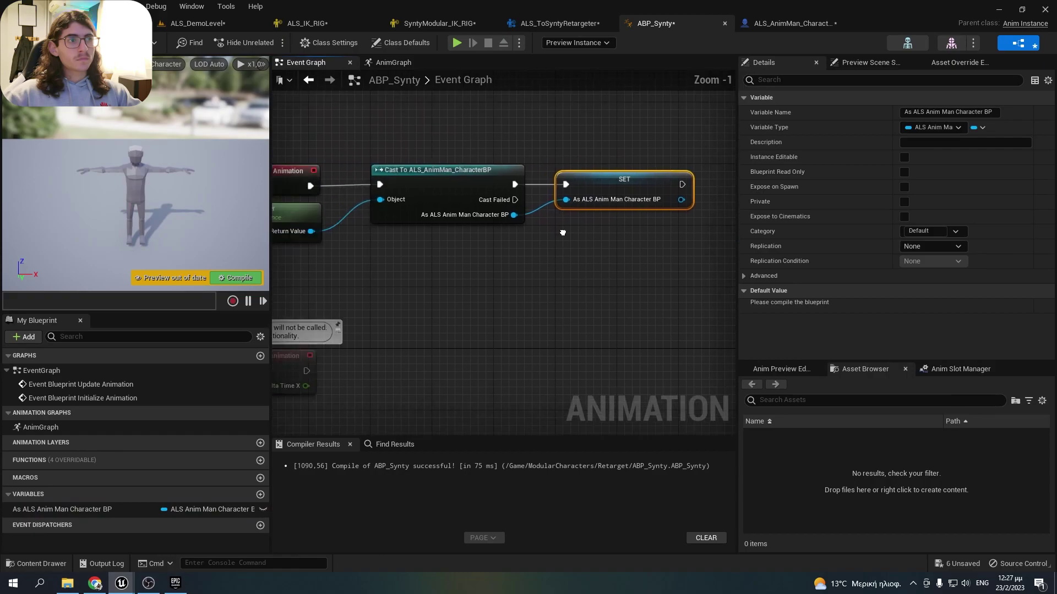
Get the Mesh from the cast character reference and promote it to a Mesh variable.
scroll(575, 229, "down", 1)
left_click_drag(537, 211, 418, 223)
type("get mesh")
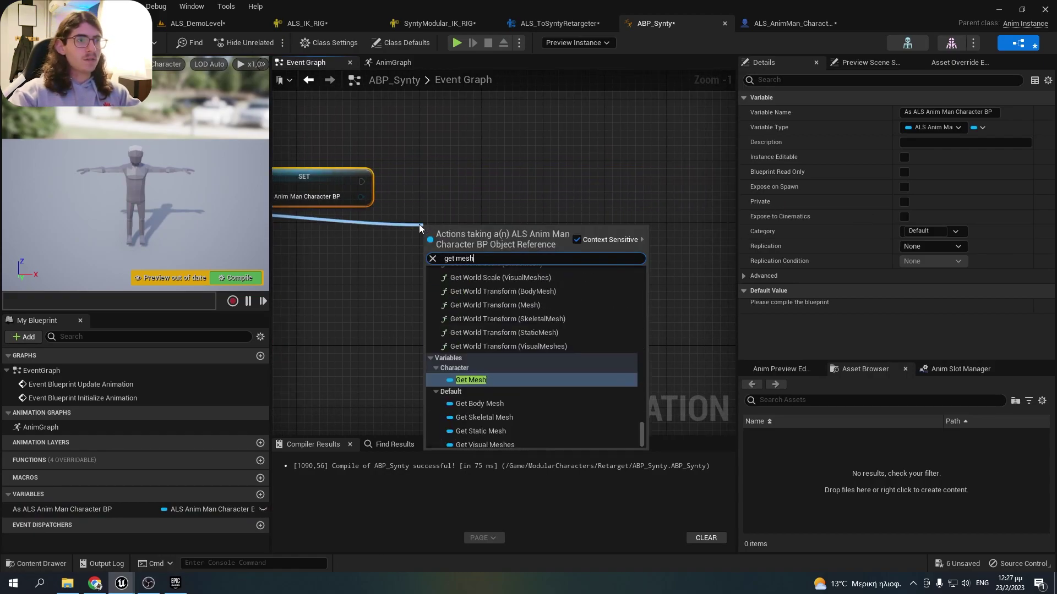
key("Return")
left_click_drag(495, 232, 520, 192)
left_click(546, 240)
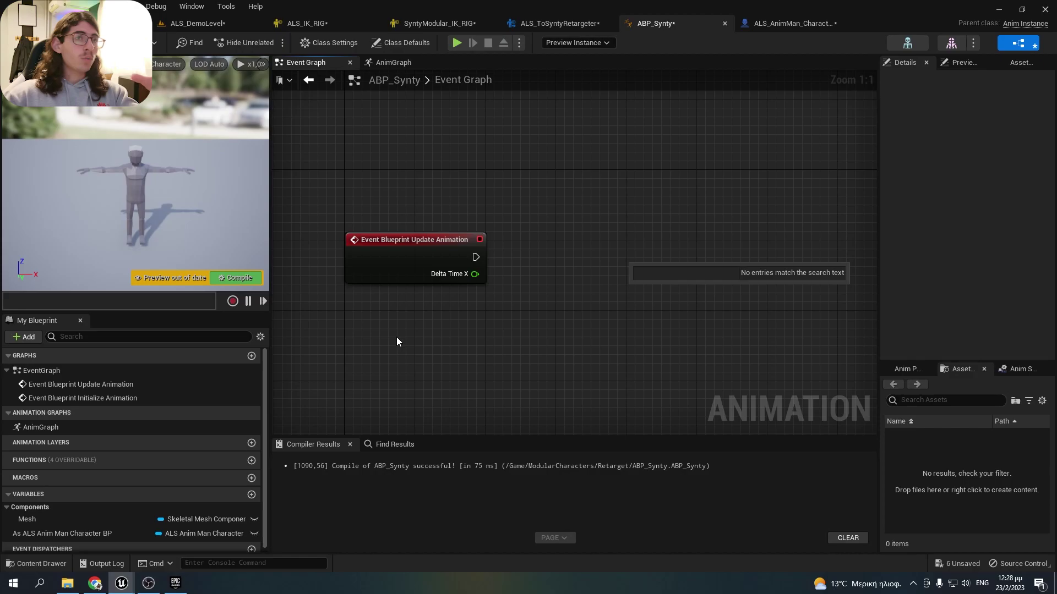
Add a validated get of As ALS Anim Man Character BP and run it from Event Blueprint Update Animation.
left_click_drag(65, 533, 558, 255)
left_click(583, 267)
right_click(557, 260)
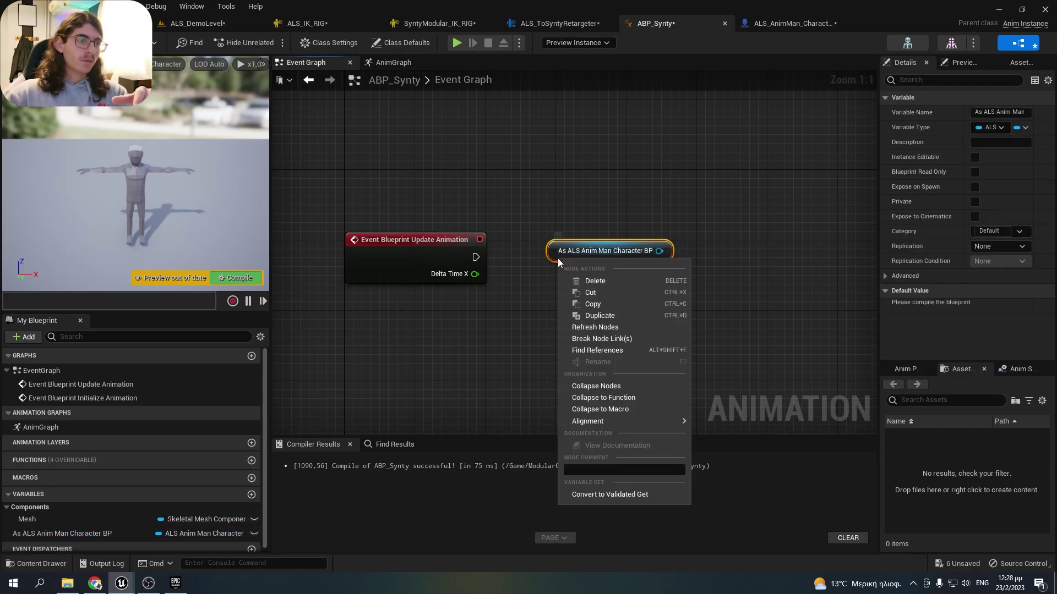
left_click(602, 493)
left_click_drag(559, 264, 476, 257)
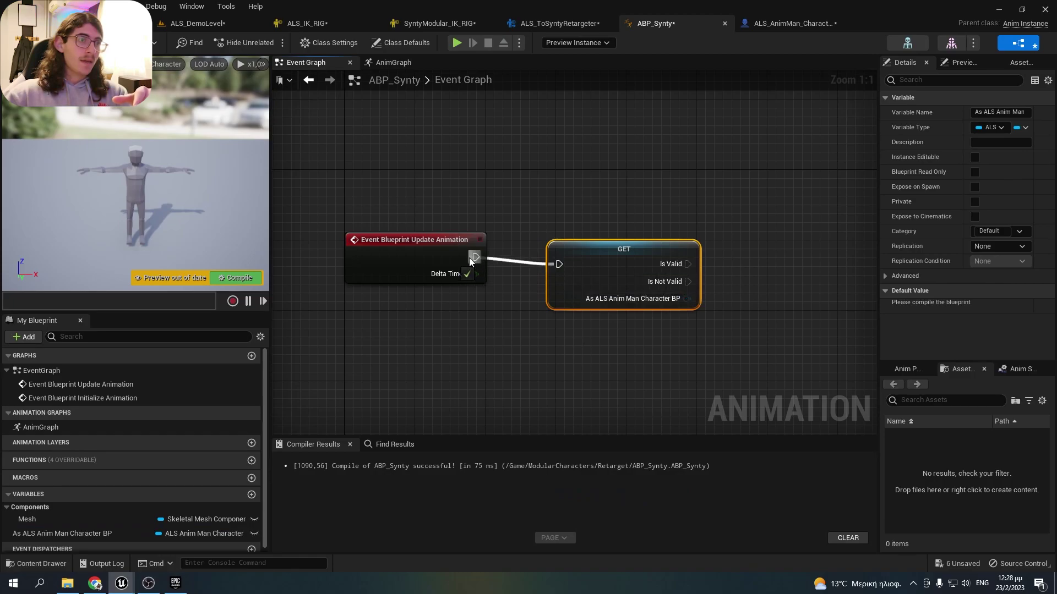
left_click_drag(618, 262, 636, 254)
right_click_drag(750, 251, 533, 242)
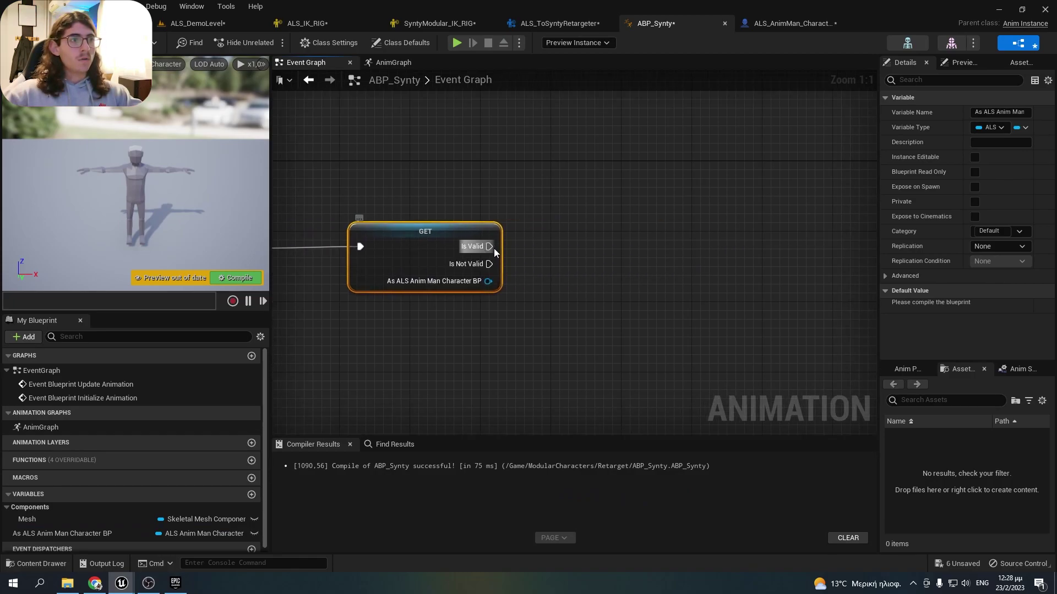
Add a Sequence node with three outputs to the Is Valid branch of the validated get.
left_click_drag(494, 249, 590, 247)
type("sequ")
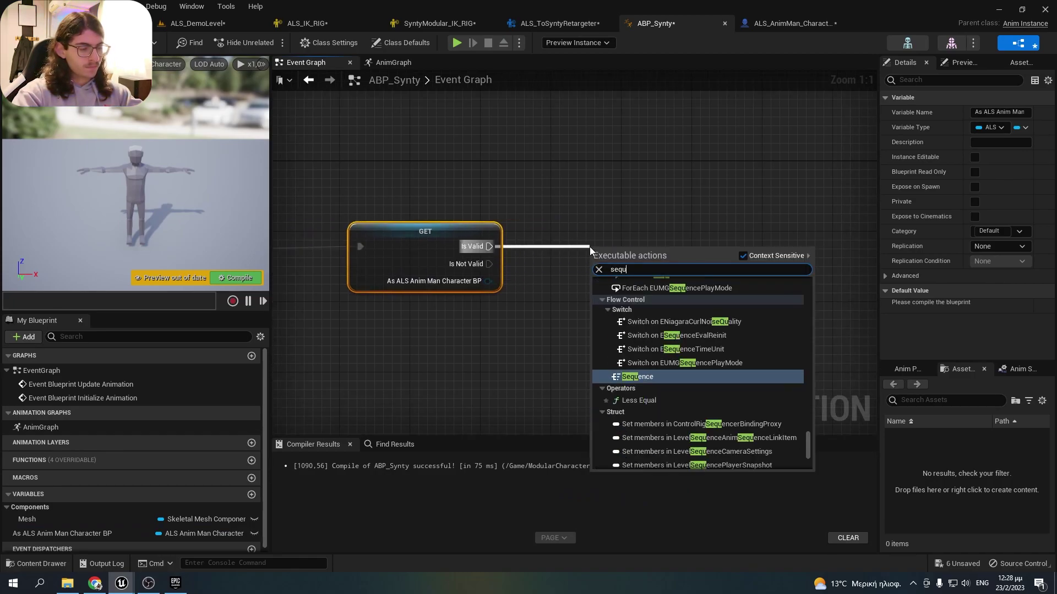
type("ence")
key("Return")
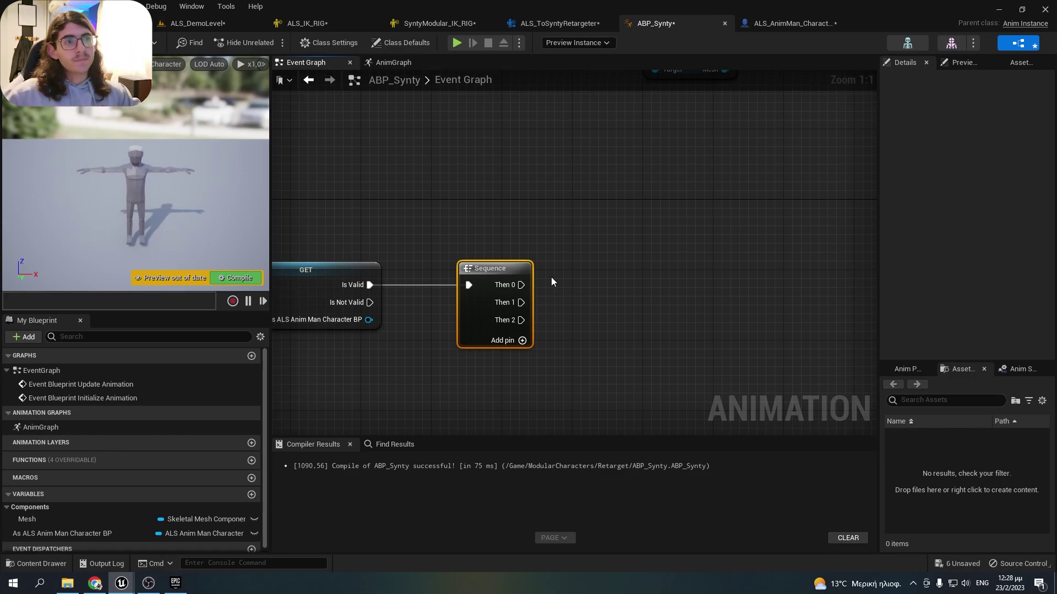
right_click_drag(675, 165, 697, 169)
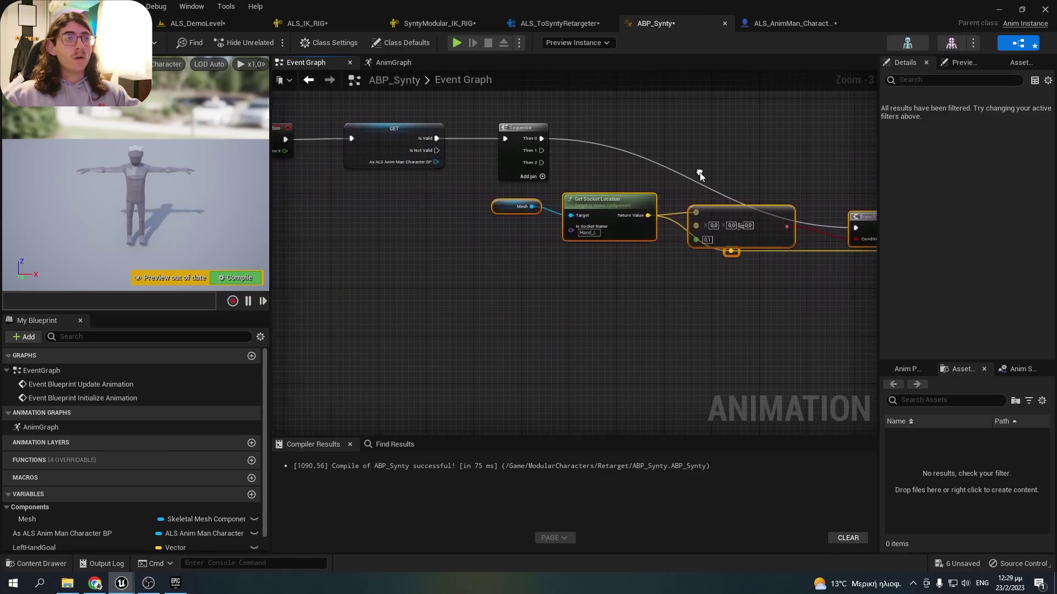
Inspect the left-hand goal nodes and reposition the reroute node feeding Set Left Hand Goal between the Branch and the setter.
scroll(575, 203, "up", 3)
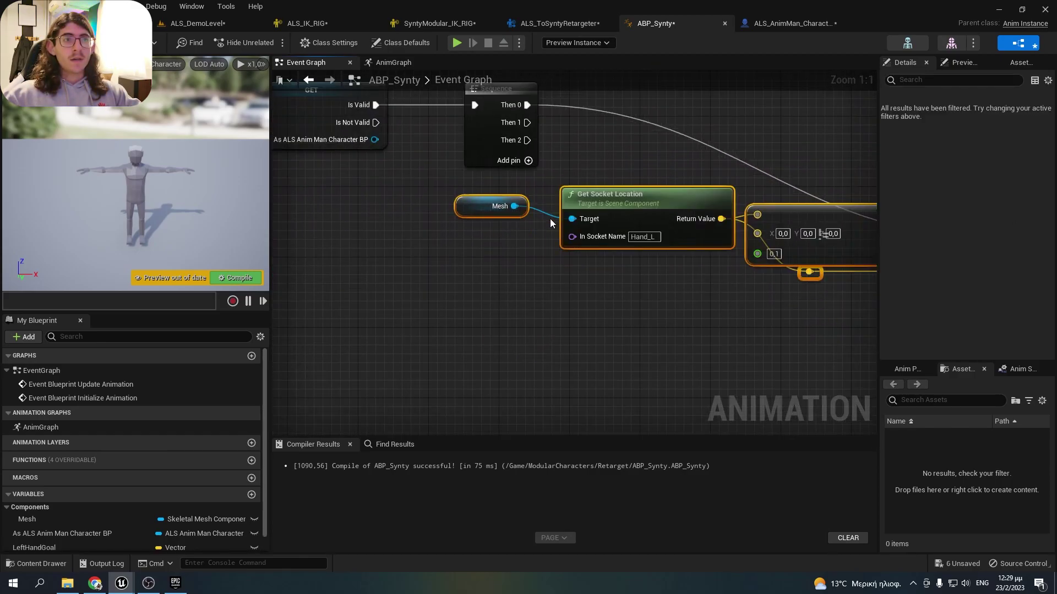
left_click(686, 237)
right_click_drag(830, 258, 458, 211)
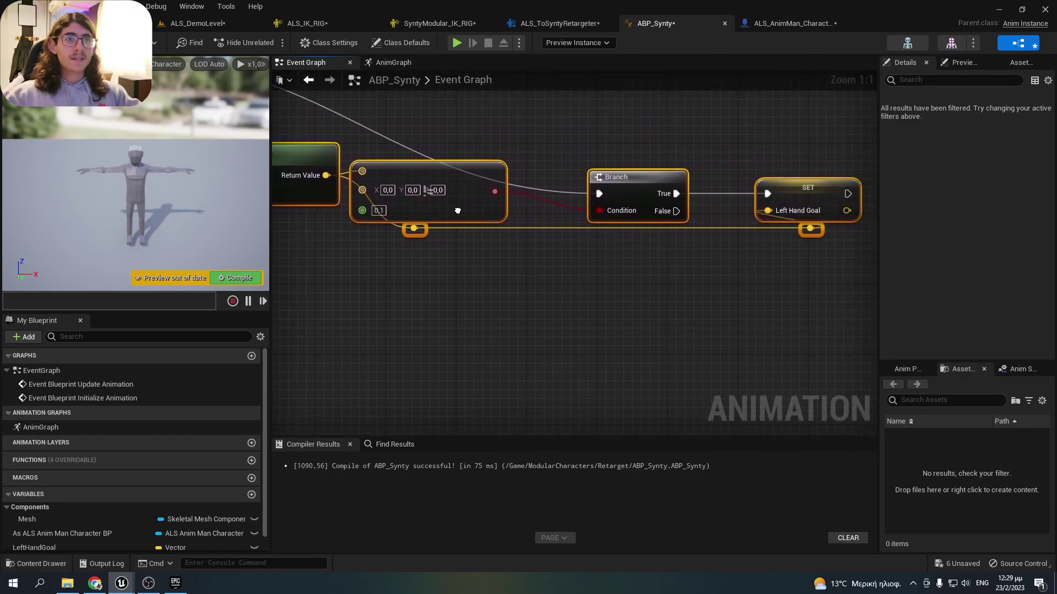
left_click(808, 233)
left_click_drag(808, 234, 756, 235)
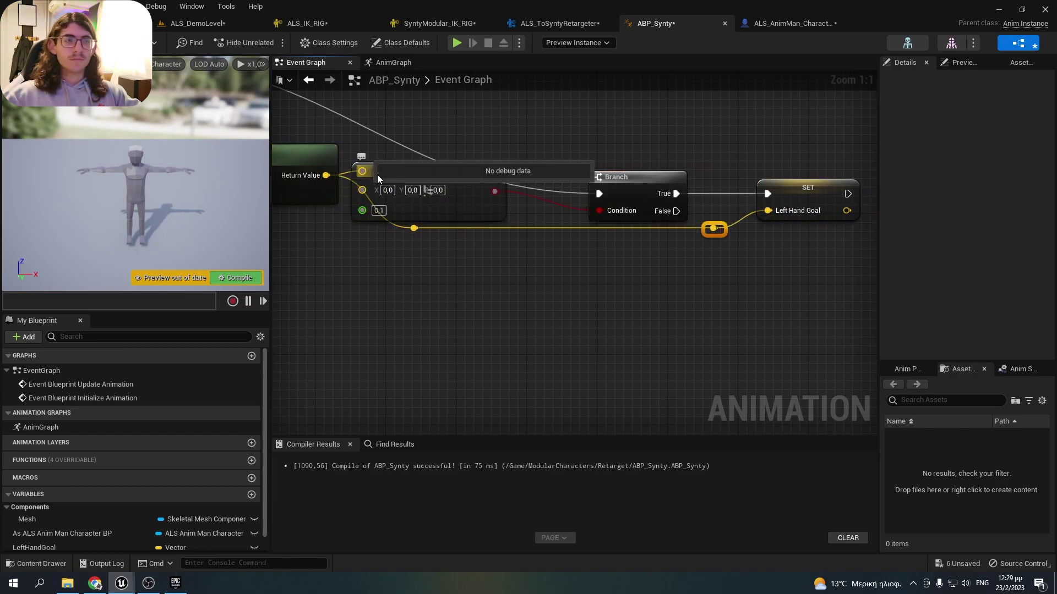
left_click(388, 190)
key("Escape")
left_click(803, 190)
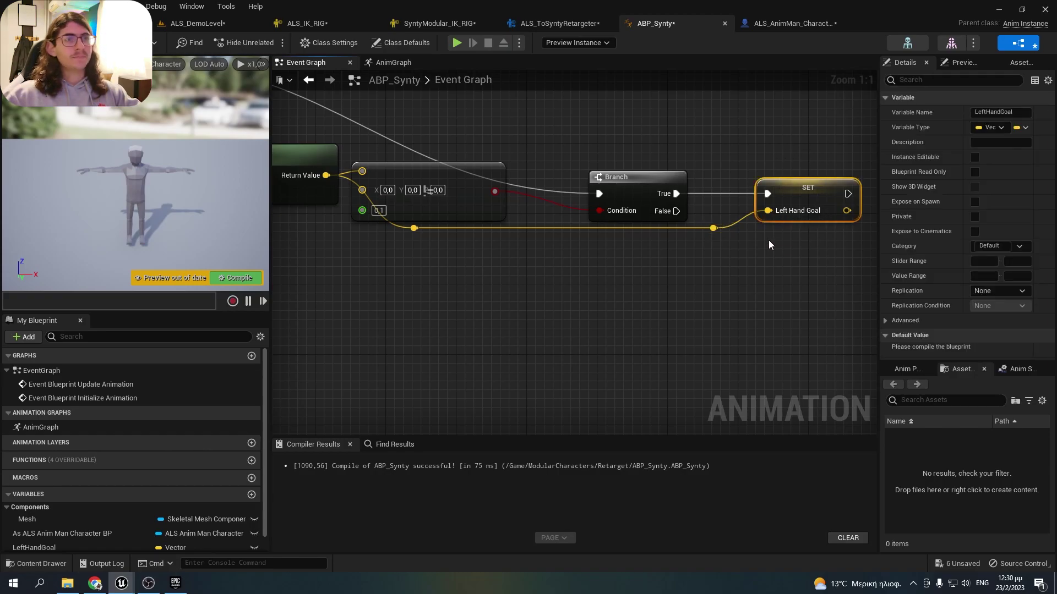
Collapse the left-hand socket location, comparison, Branch and setter nodes into a graph named LeftHandIKGoal and place it near the Sequence node.
scroll(768, 240, "down", 3)
left_click_drag(325, 248, 806, 191)
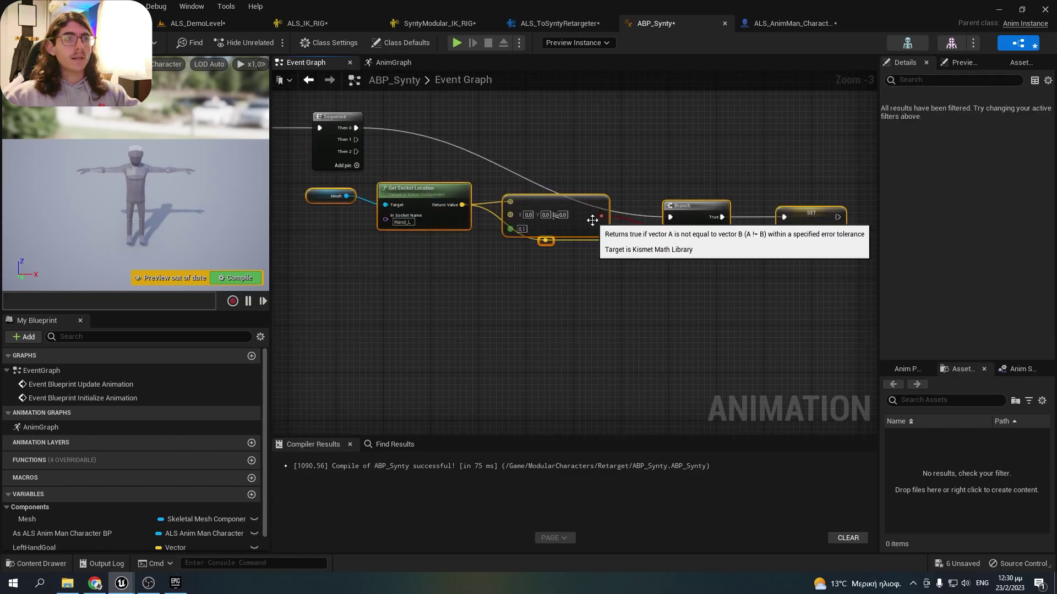
right_click(588, 225)
left_click(649, 364)
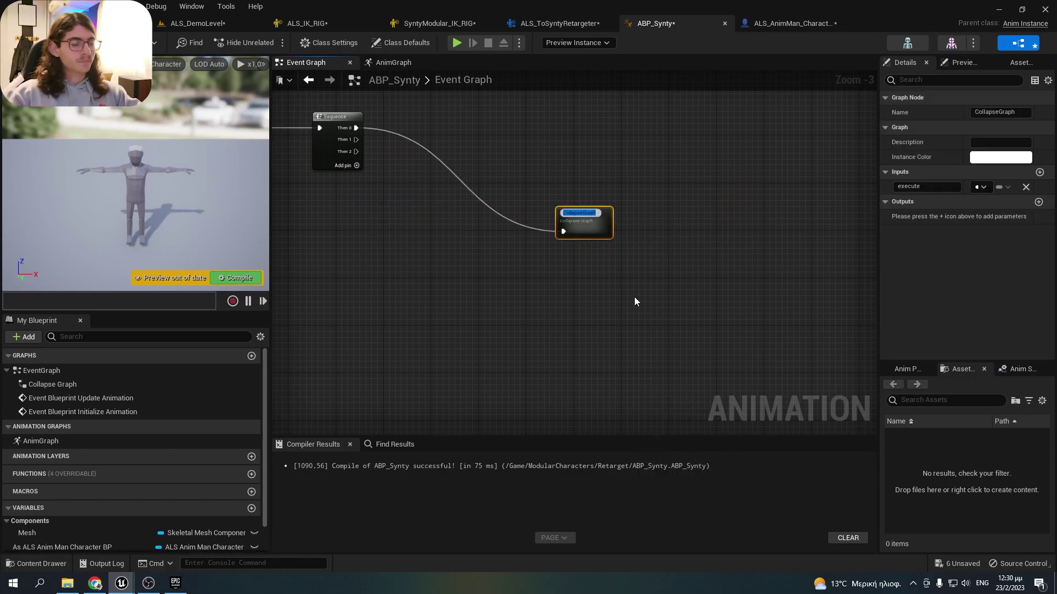
type("LeftHandIKGoa")
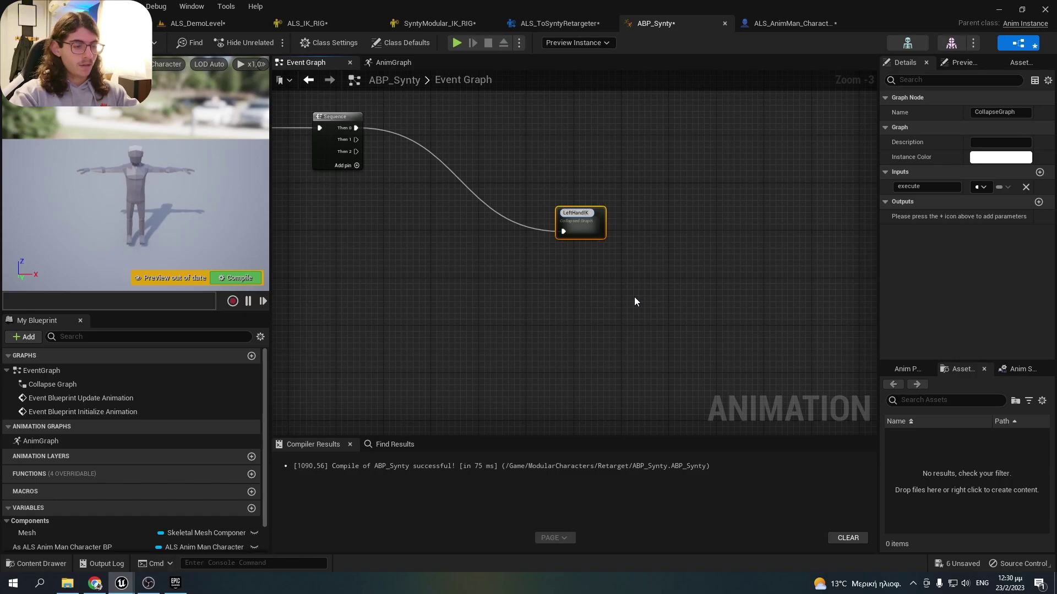
type("l")
key("Return")
left_click_drag(597, 234, 436, 123)
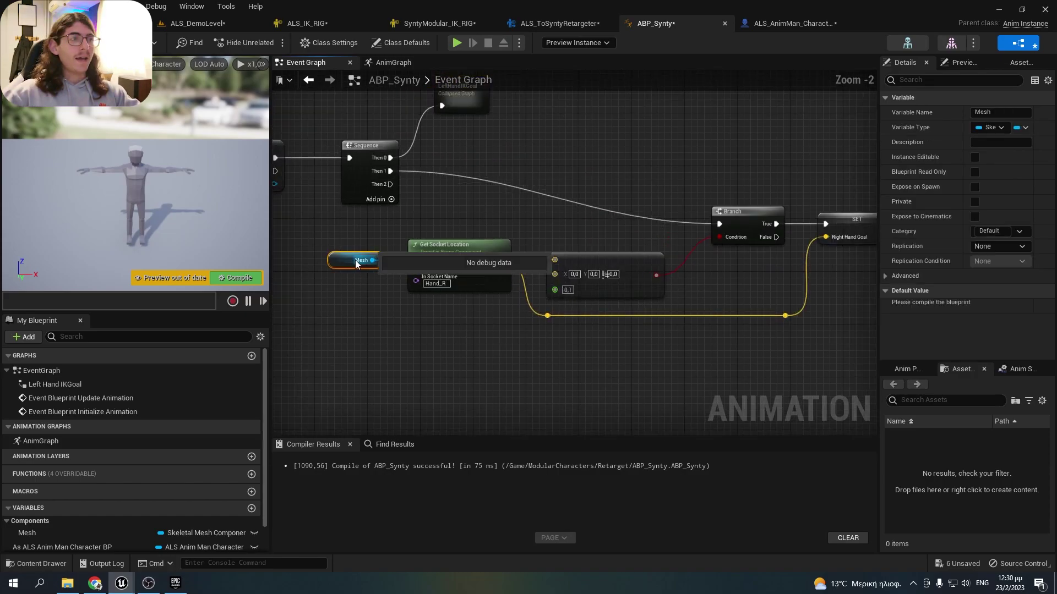
Collapse the Hand_R socket location, comparison, Branch and Set Right Hand Goal nodes on Then 1 into a single collapsed graph.
scroll(355, 259, "up", 2)
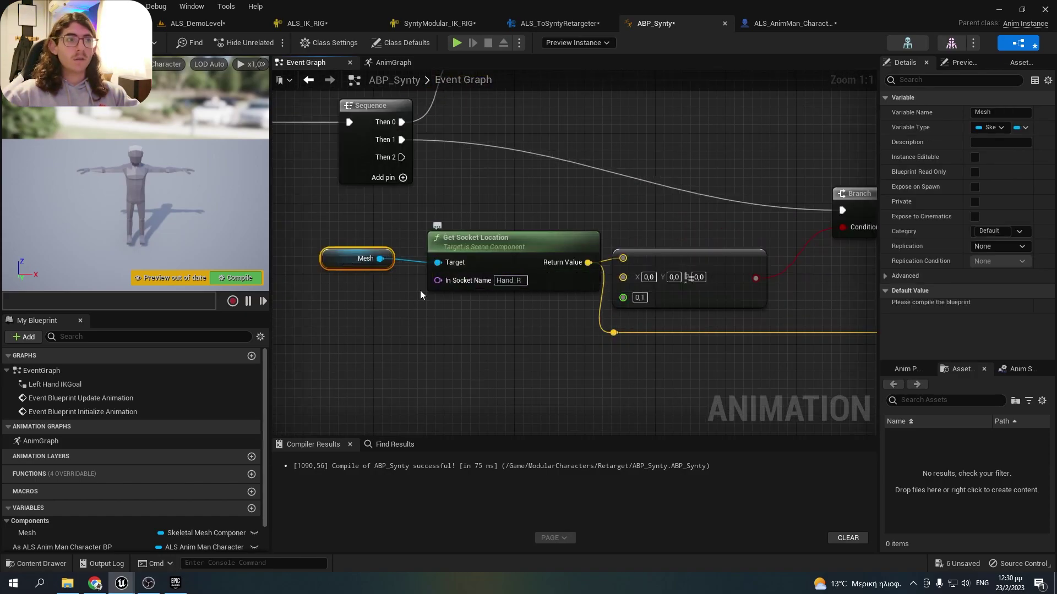
right_click_drag(615, 267, 519, 229)
right_click_drag(834, 176, 662, 194)
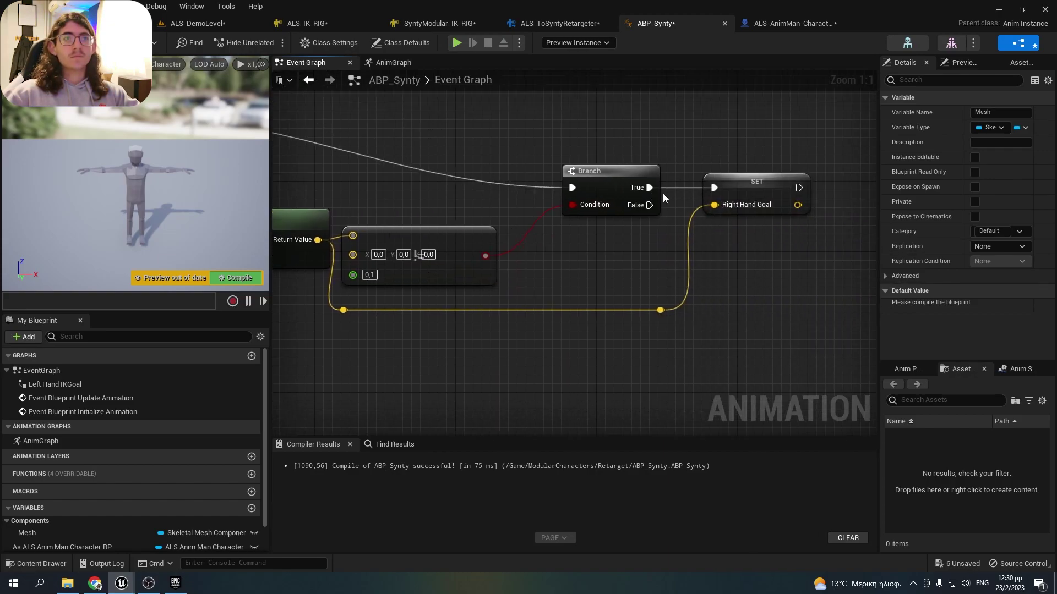
left_click(738, 198)
scroll(554, 278, "down", 3)
right_click_drag(441, 276, 567, 275)
left_click_drag(374, 288, 795, 226)
left_click(743, 299, "ctrl")
right_click(594, 249)
left_click(632, 358)
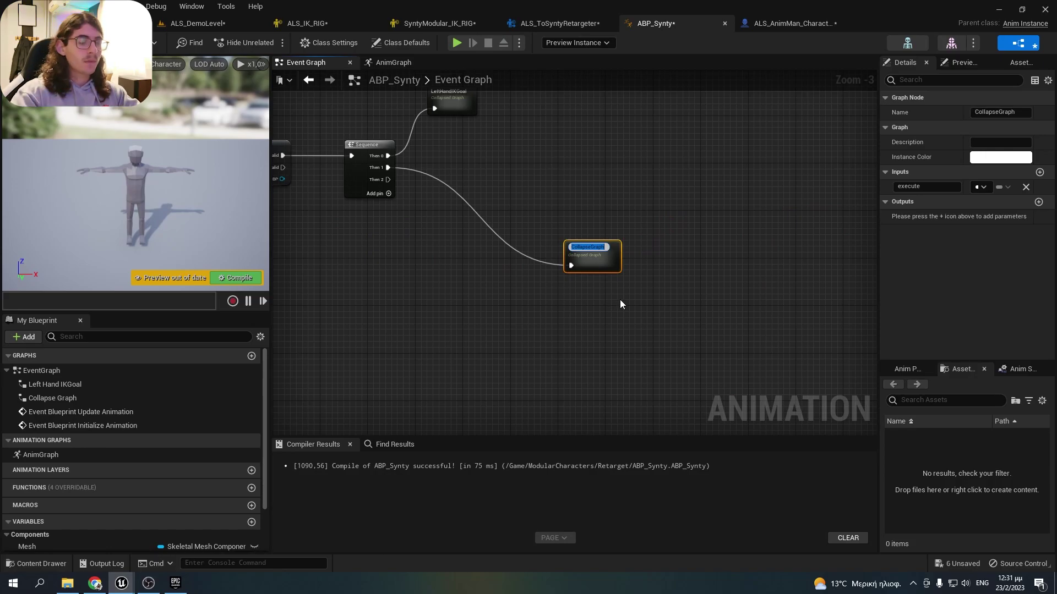